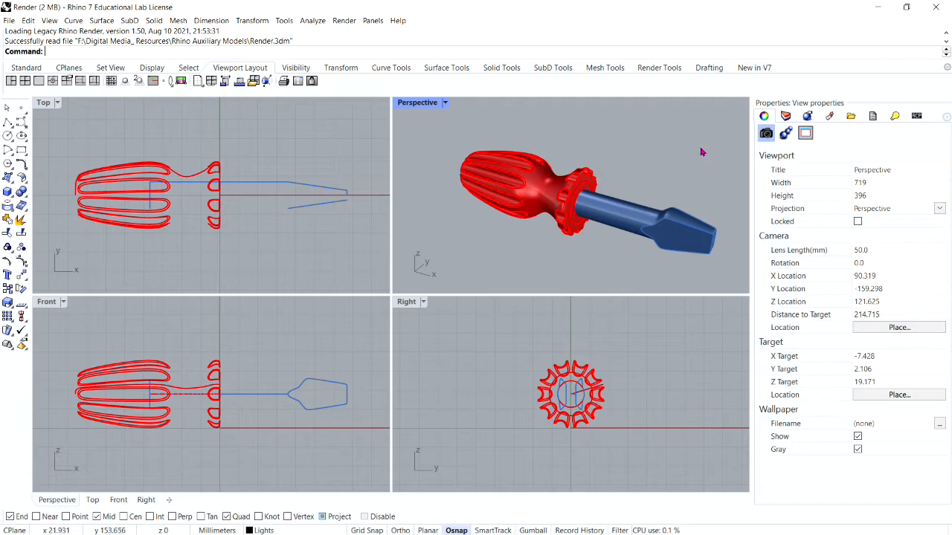
# Step: Set the current renderer to Rhino Render and switch the Perspective viewport to the Rendered display mode
pyautogui.click(344, 21)
pyautogui.moveTo(394, 313)
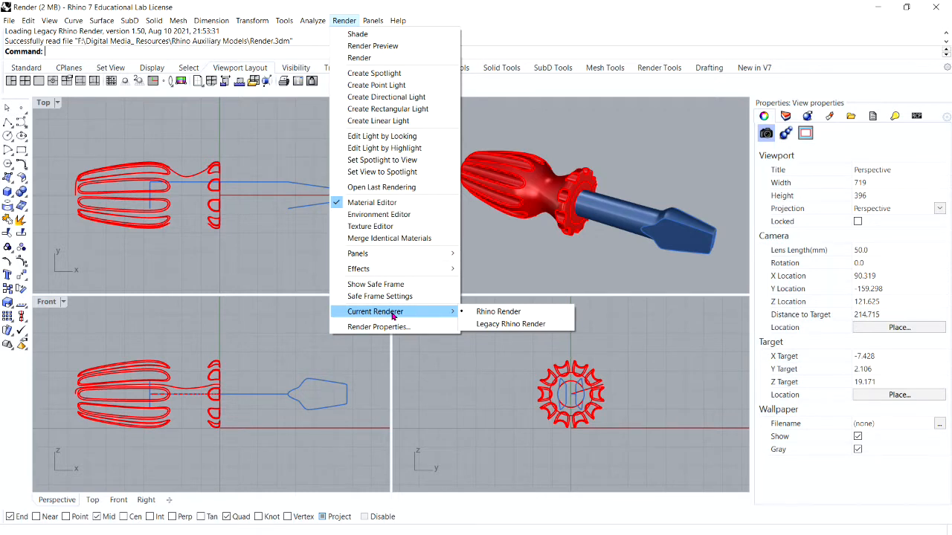
pyautogui.click(540, 313)
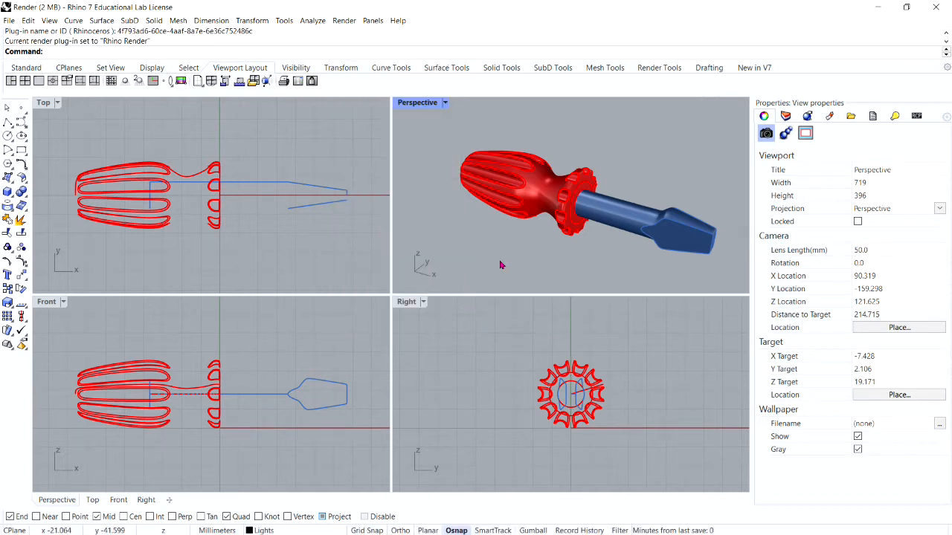
pyautogui.click(445, 103)
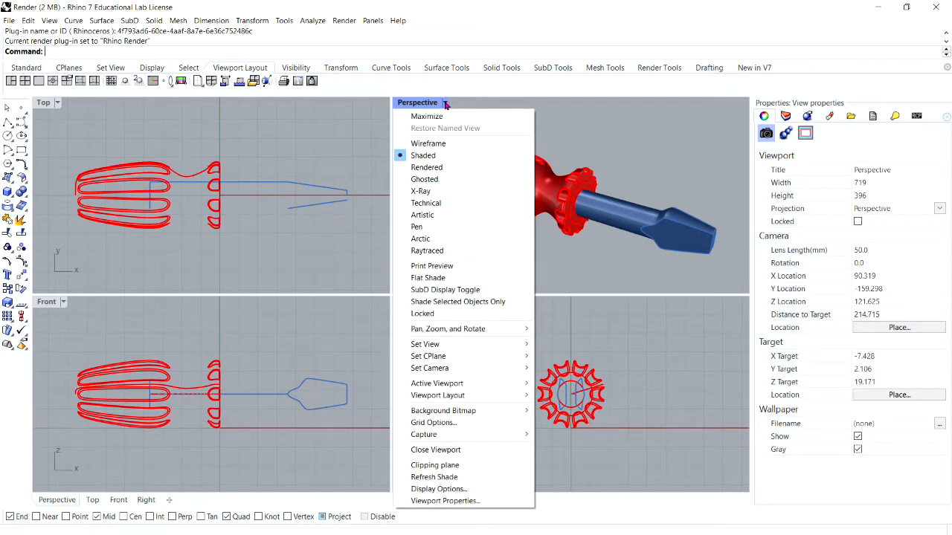
pyautogui.click(451, 168)
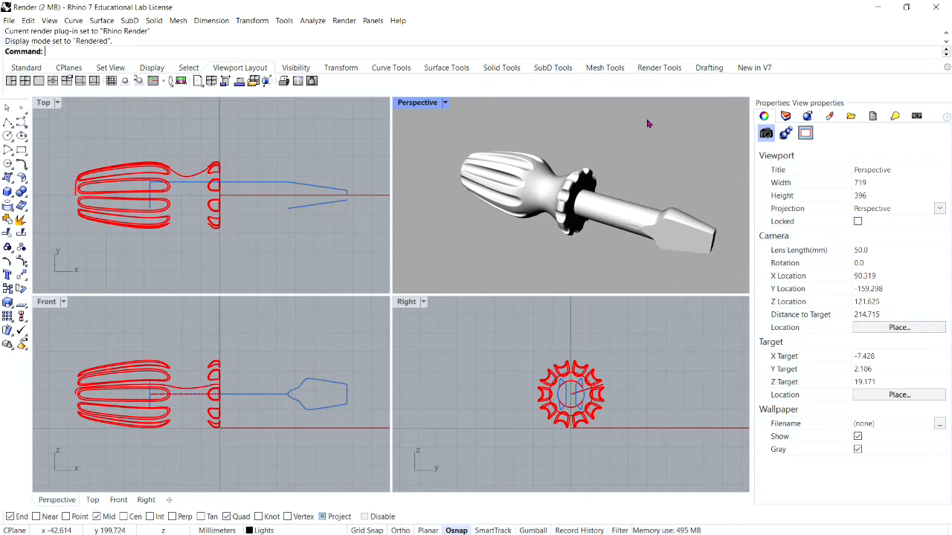
# Step: Assign a new Custom material to the screwdriver handle in place of its layer material
pyautogui.click(570, 177)
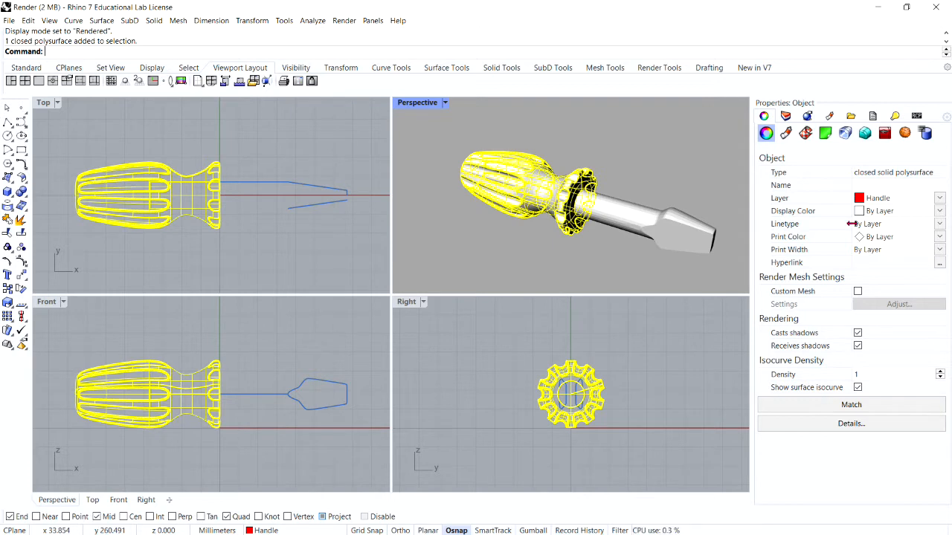
pyautogui.click(786, 133)
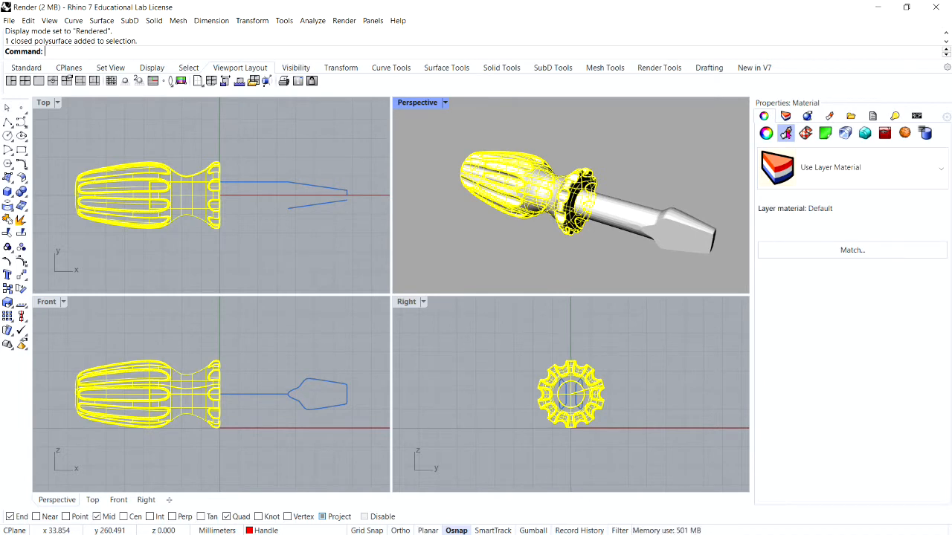
pyautogui.click(940, 171)
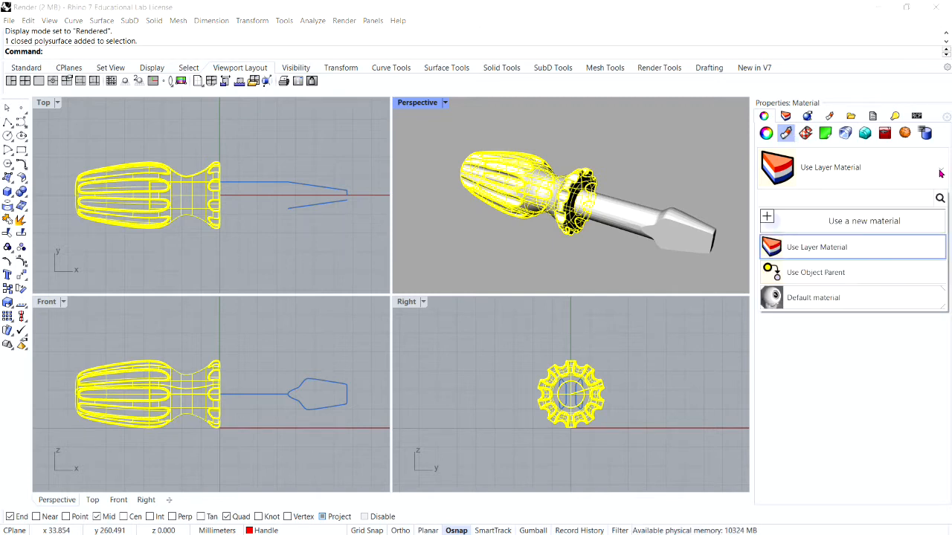
pyautogui.click(884, 221)
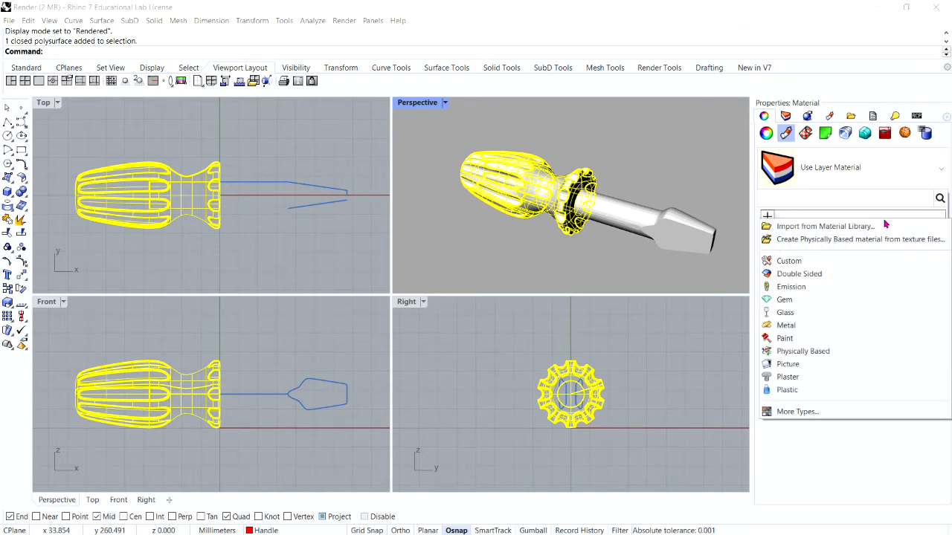
pyautogui.click(842, 262)
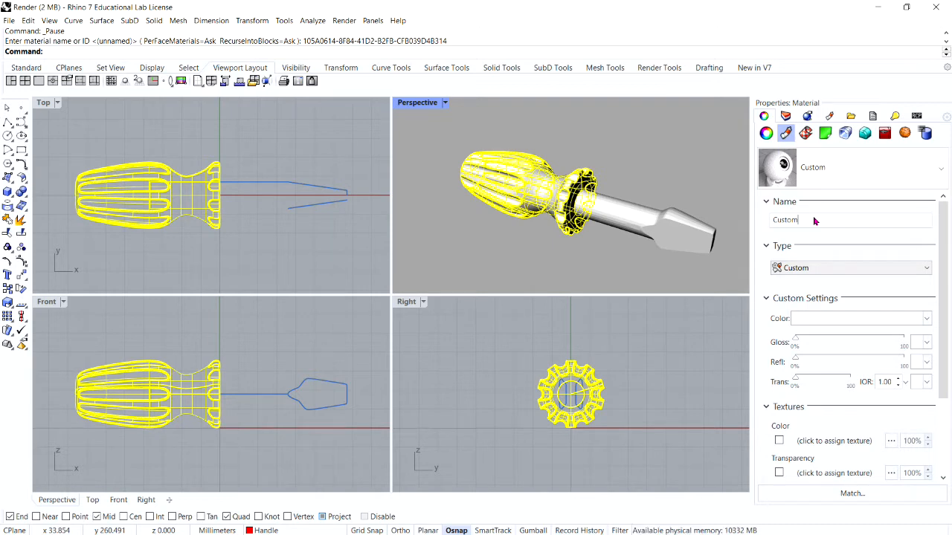
# Step: Try to rename the handle's material as Red_glossy
pyautogui.press('BackSpace')
pyautogui.press('BackSpace')
pyautogui.press('BackSpace')
pyautogui.press('BackSpace')
pyautogui.press('BackSpace')
pyautogui.press('BackSpace')
pyautogui.write('Red_')
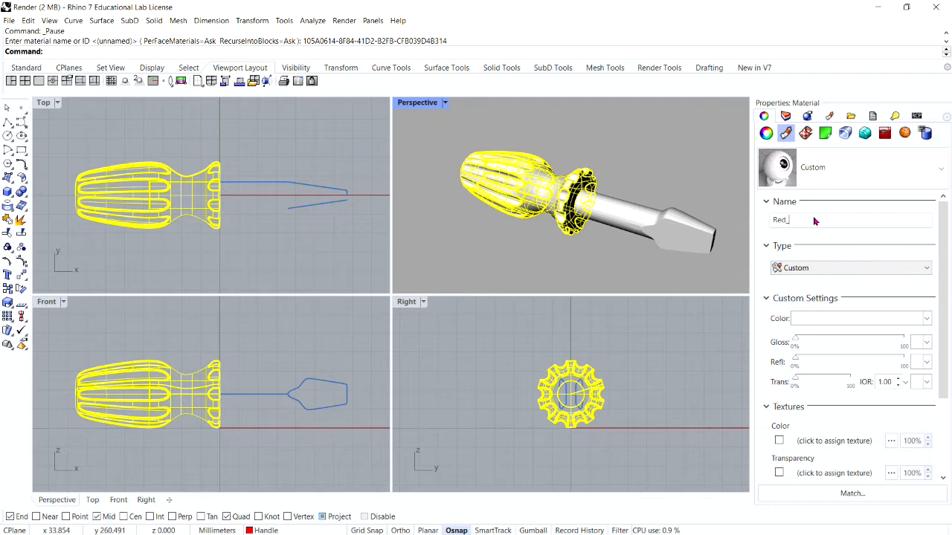
pyautogui.write('glossy')
pyautogui.press('Return')
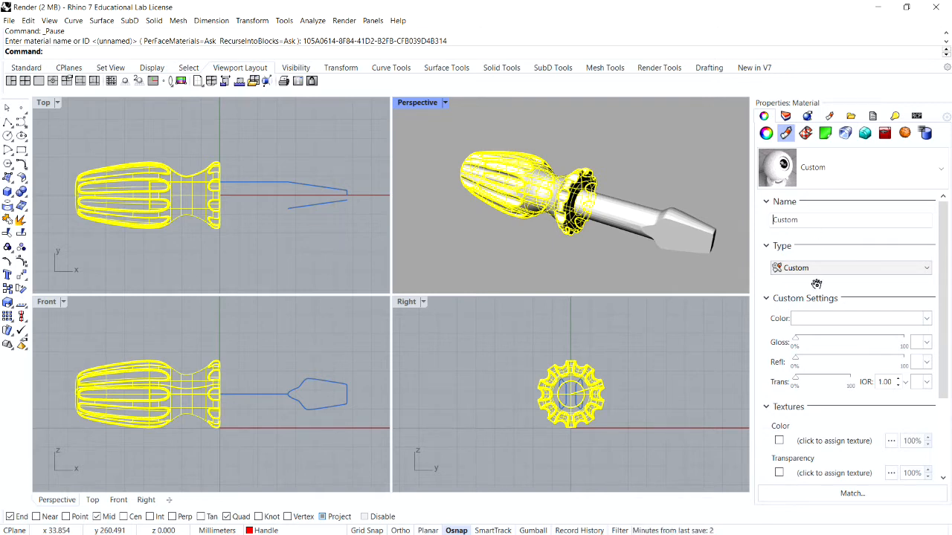
# Step: Set the handle material's color to Red and its gloss to 84%, then deselect the handle
pyautogui.click(832, 321)
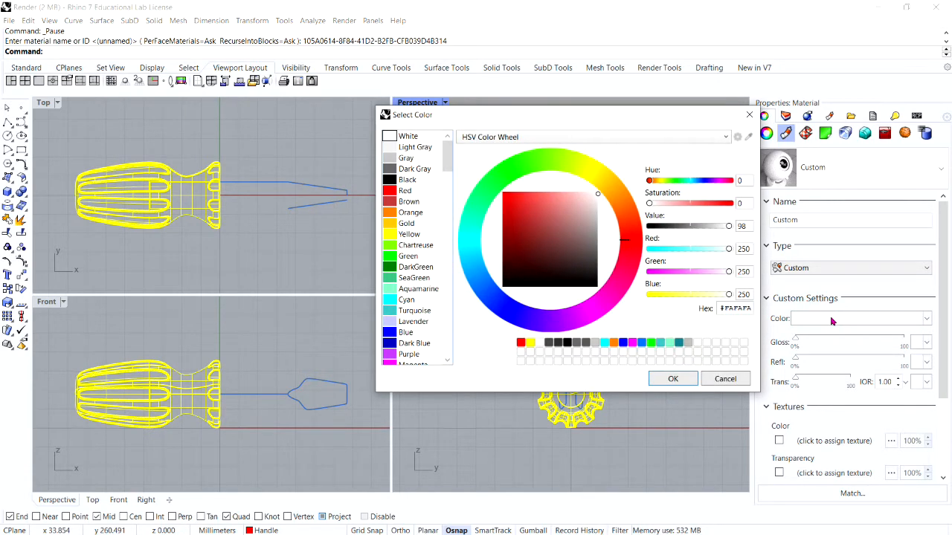
pyautogui.click(394, 191)
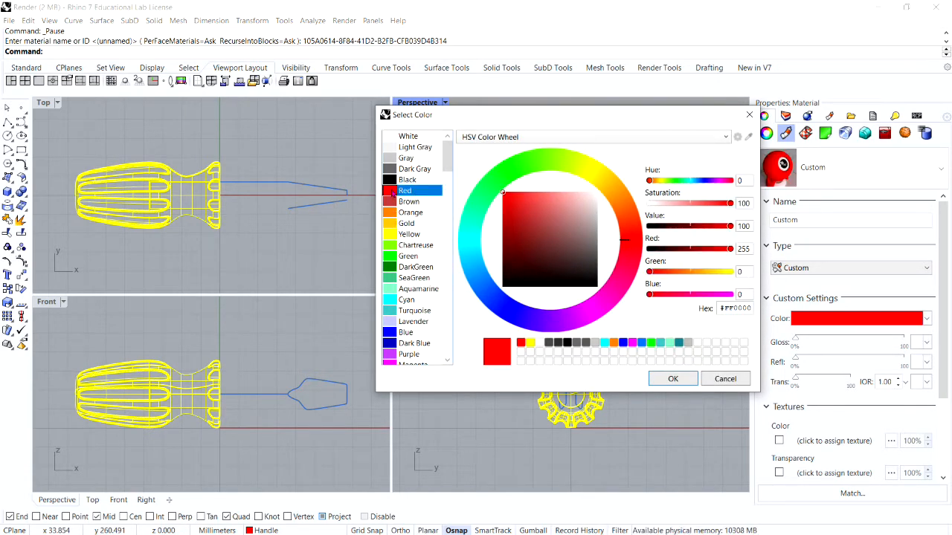
pyautogui.click(670, 380)
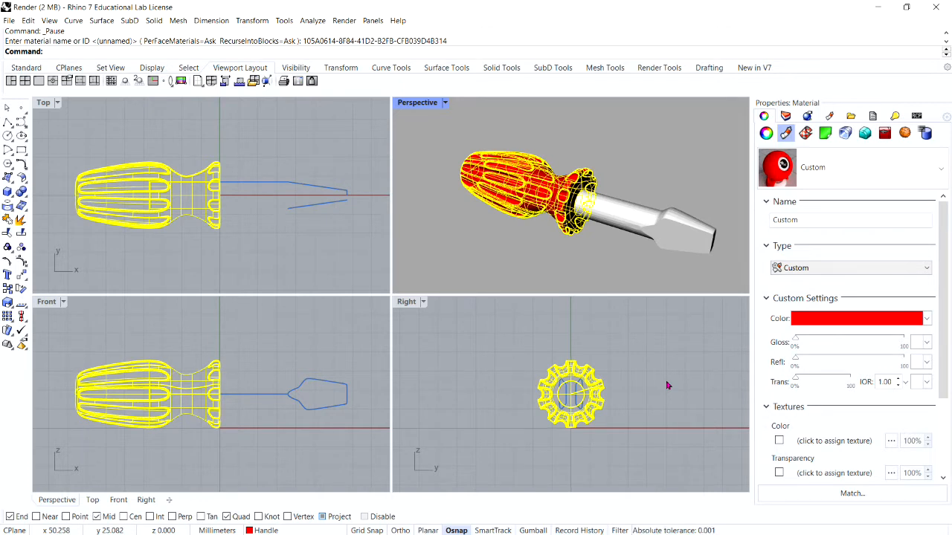
pyautogui.moveTo(795, 342); pyautogui.dragTo(887, 365)
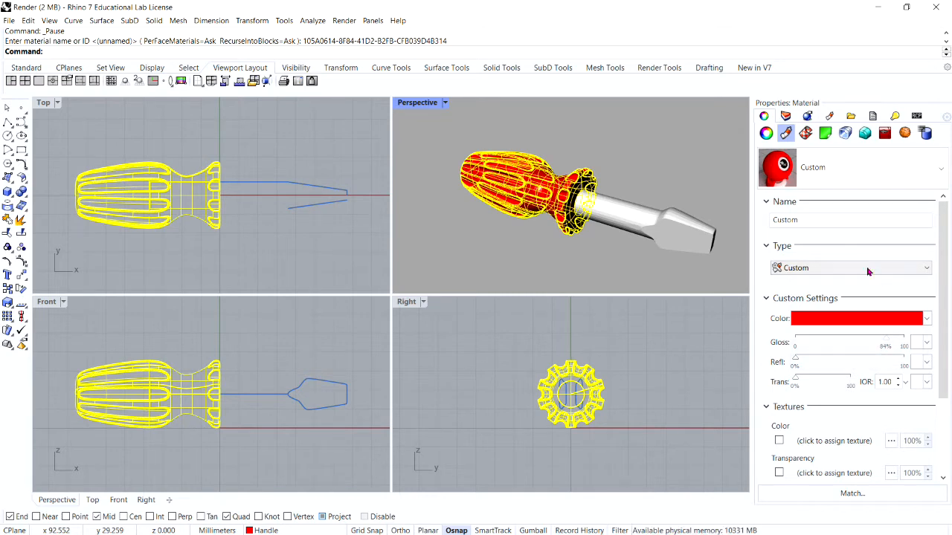
pyautogui.click(675, 155)
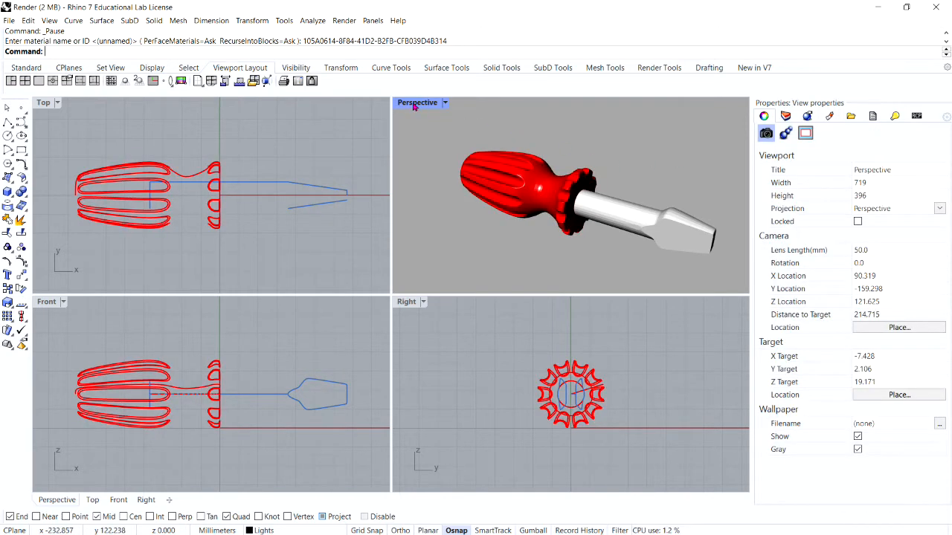
# Step: Maximize the Perspective viewport so the whole screwdriver fits in view
pyautogui.doubleClick(416, 103)
pyautogui.scroll(-3, 440, 201)
pyautogui.scroll(3, 316, 270)
pyautogui.scroll(-2, 316, 270)
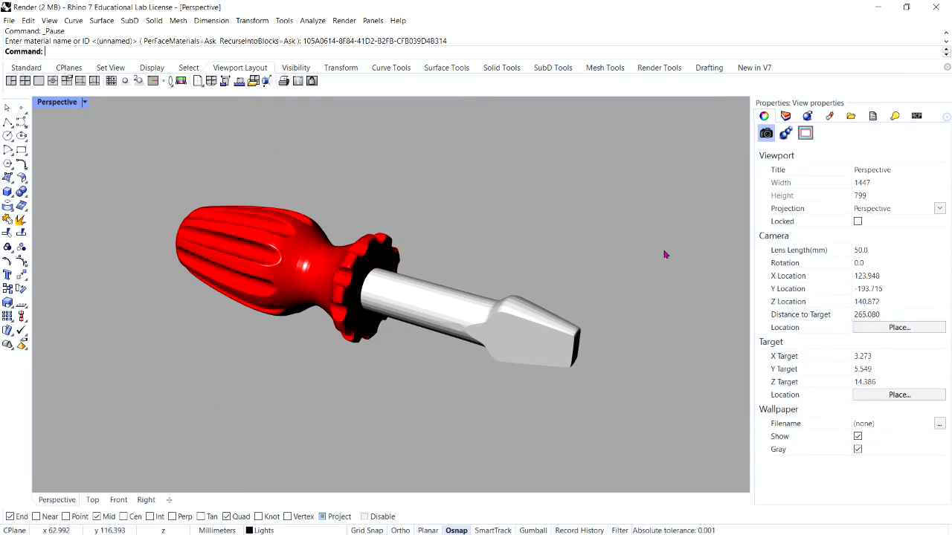
# Step: Show the safe frame in the active view with only the live area, turning off the action and title areas
pyautogui.click(342, 21)
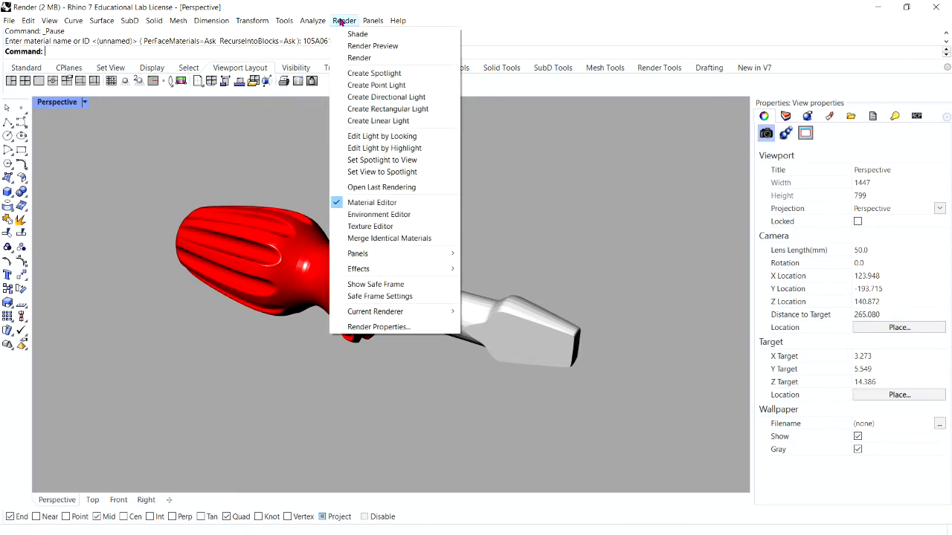
pyautogui.click(381, 296)
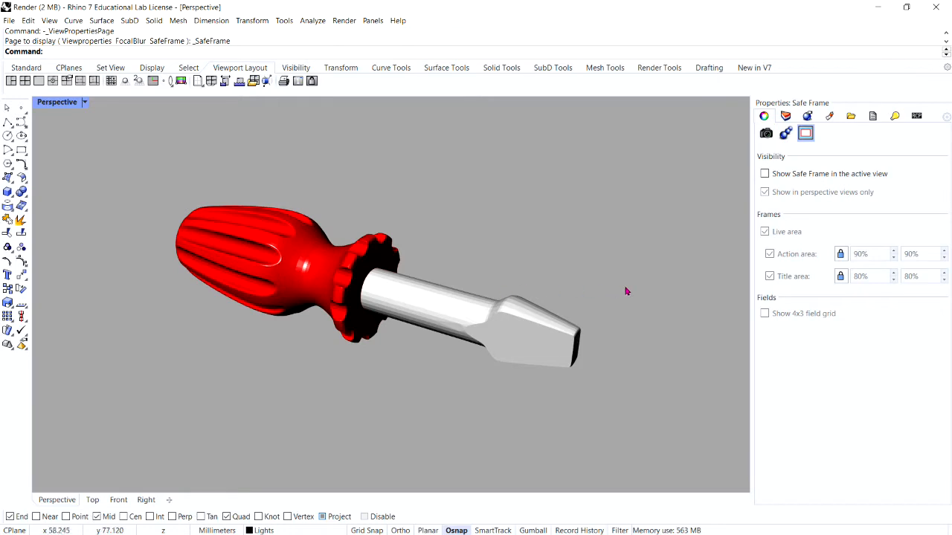
pyautogui.click(765, 173)
pyautogui.click(770, 276)
pyautogui.click(770, 253)
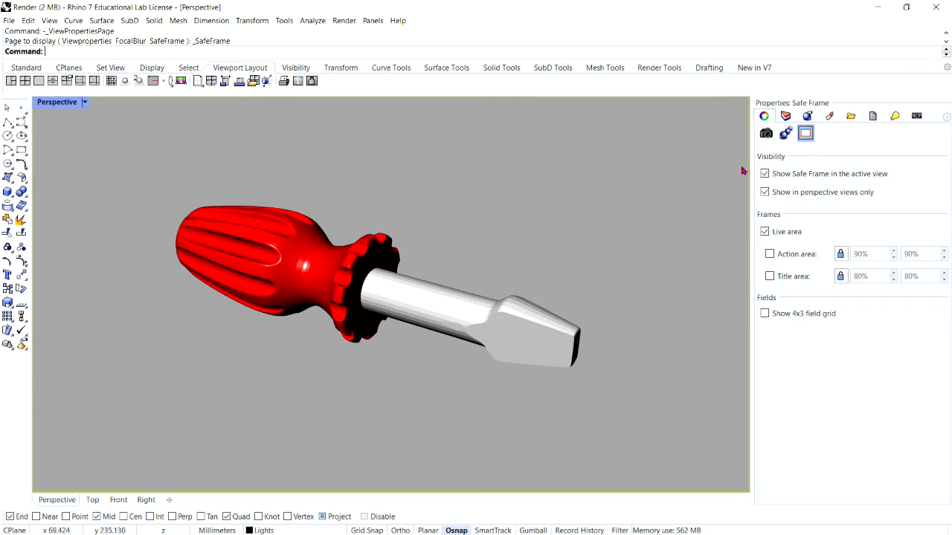
# Step: Frame the screwdriver larger within the safe frame, render the view, and close the render window
pyautogui.scroll(-3, 396, 283)
pyautogui.scroll(3, 348, 302)
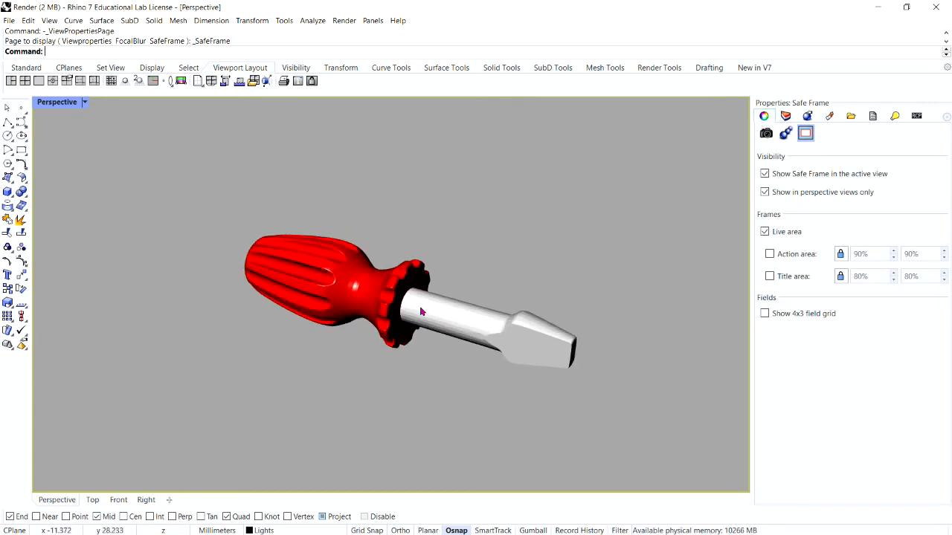
pyautogui.scroll(2, 464, 312)
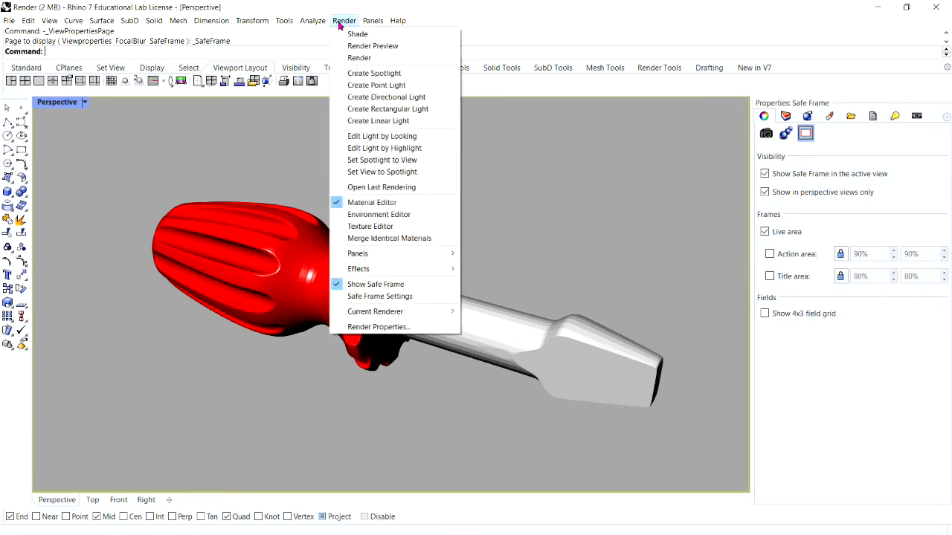
pyautogui.click(359, 57)
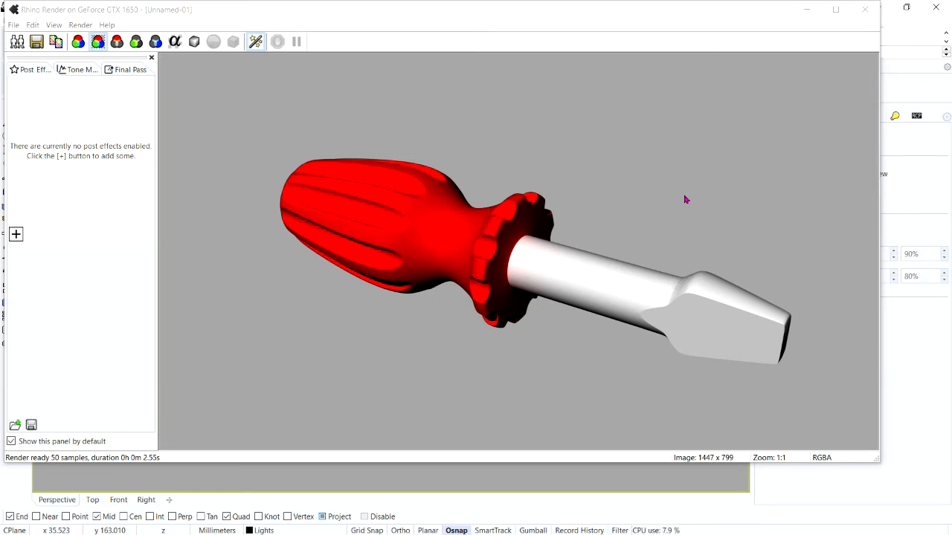
pyautogui.click(858, 14)
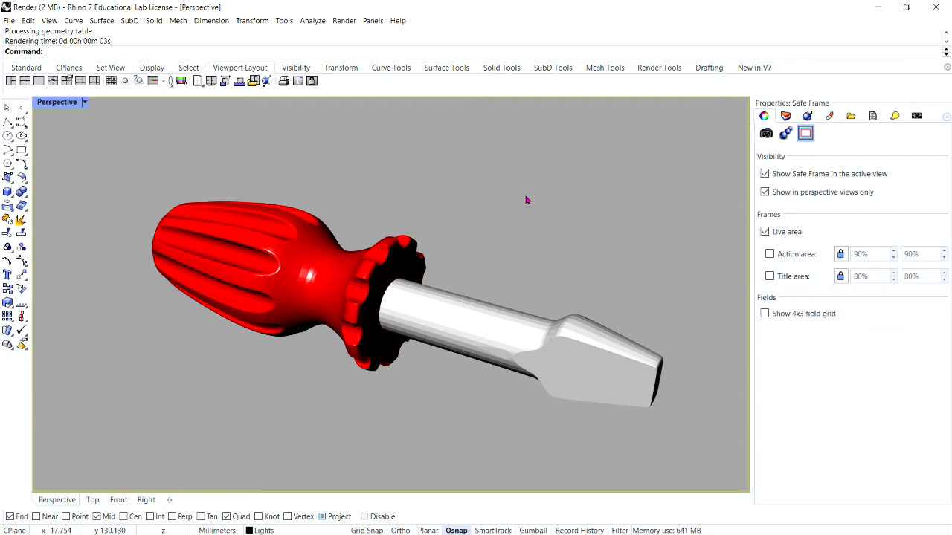
# Step: Select the screwdriver blade and set the Blade layer's material color to Yellow
pyautogui.moveTo(528, 186); pyautogui.dragTo(518, 216, button='right')
pyautogui.scroll(-6, 519, 242)
pyautogui.scroll(4, 505, 237)
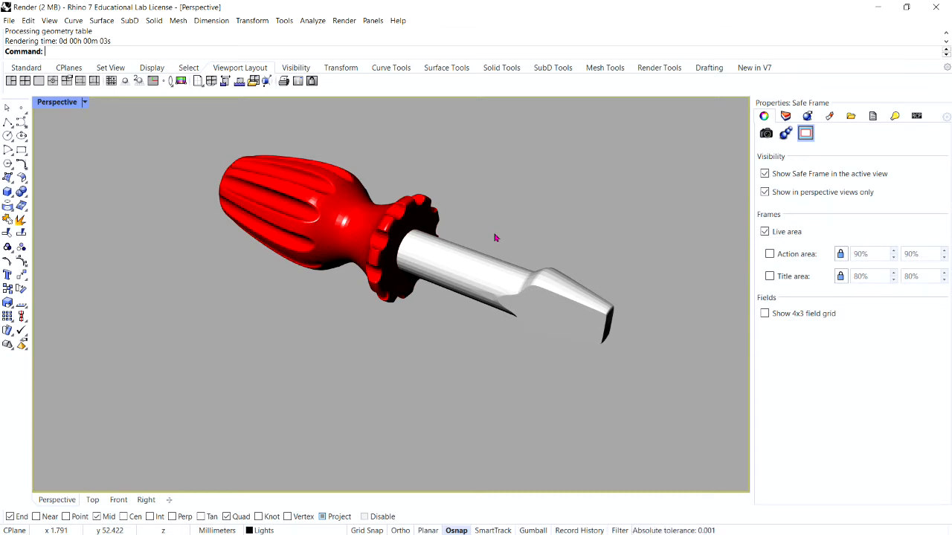
pyautogui.click(557, 292)
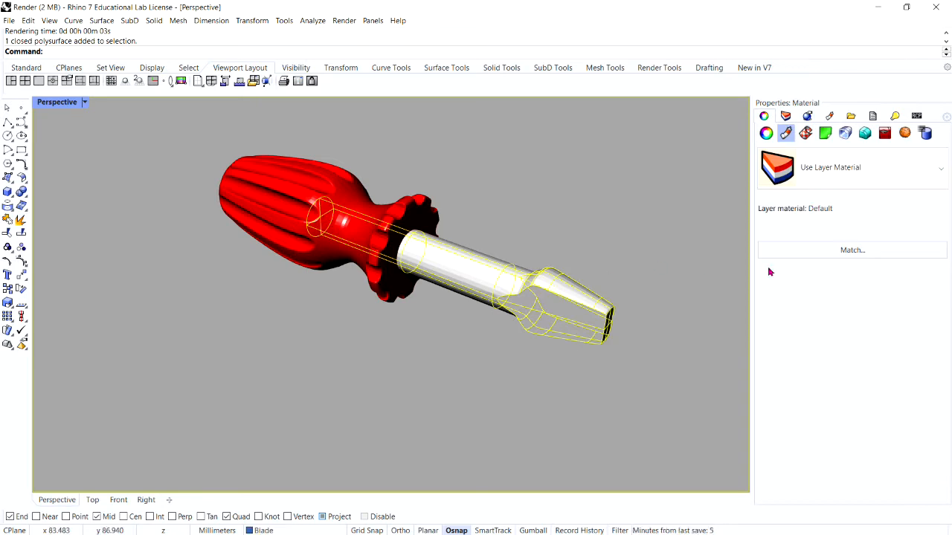
pyautogui.click(786, 116)
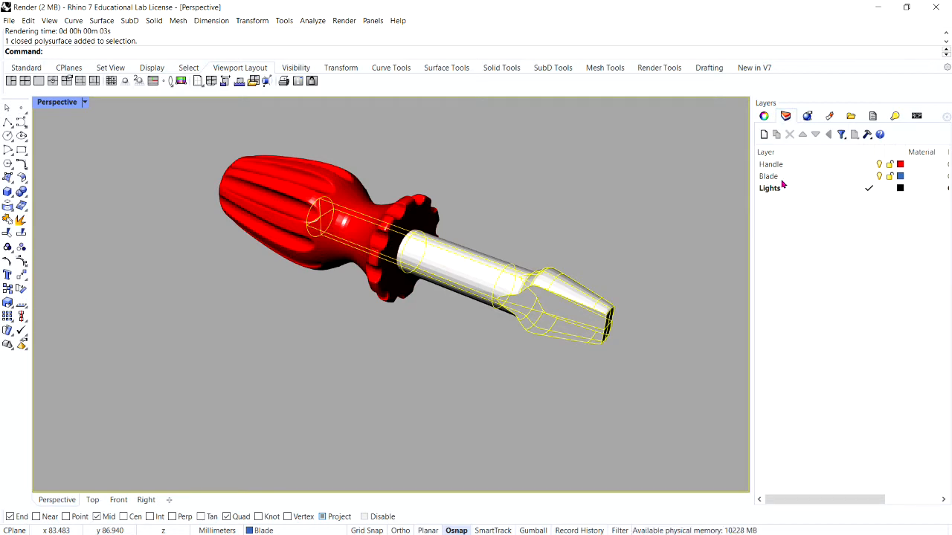
pyautogui.click(912, 177)
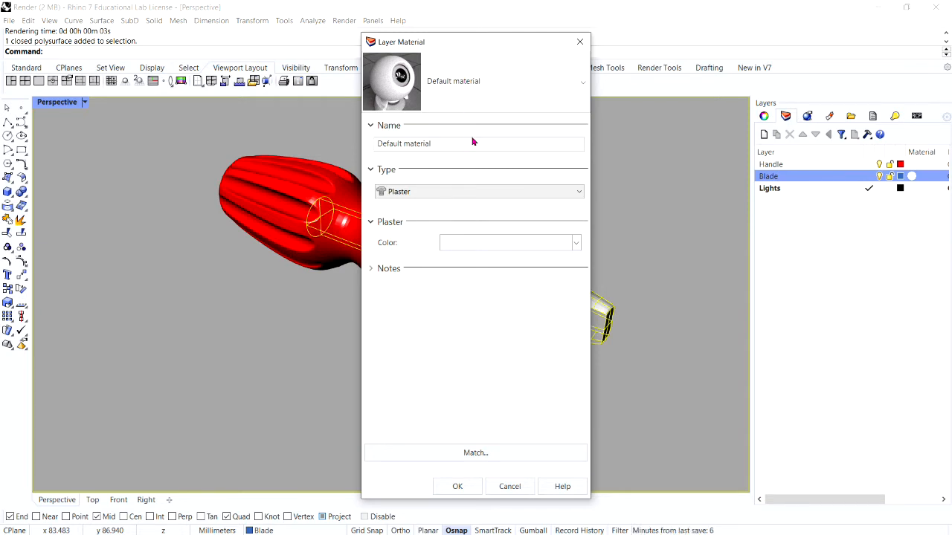
pyautogui.click(496, 243)
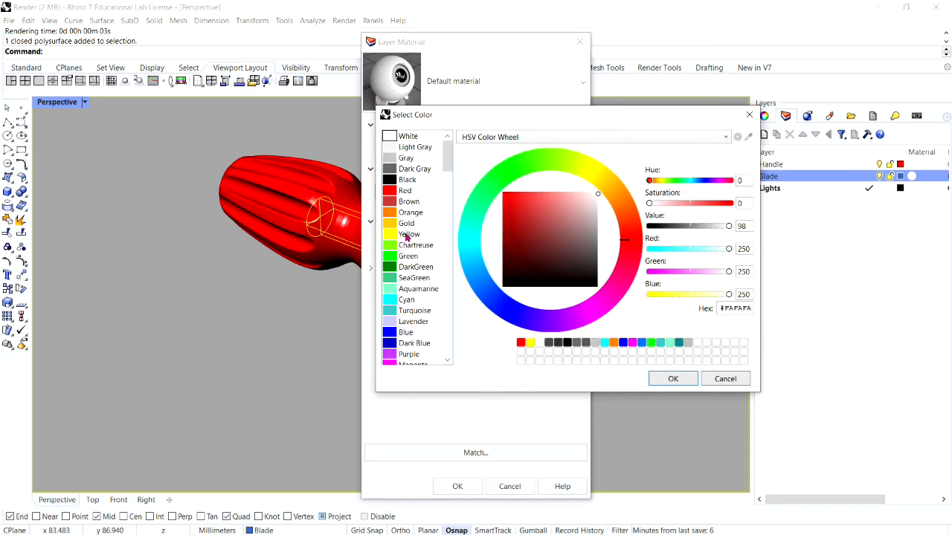
pyautogui.click(407, 235)
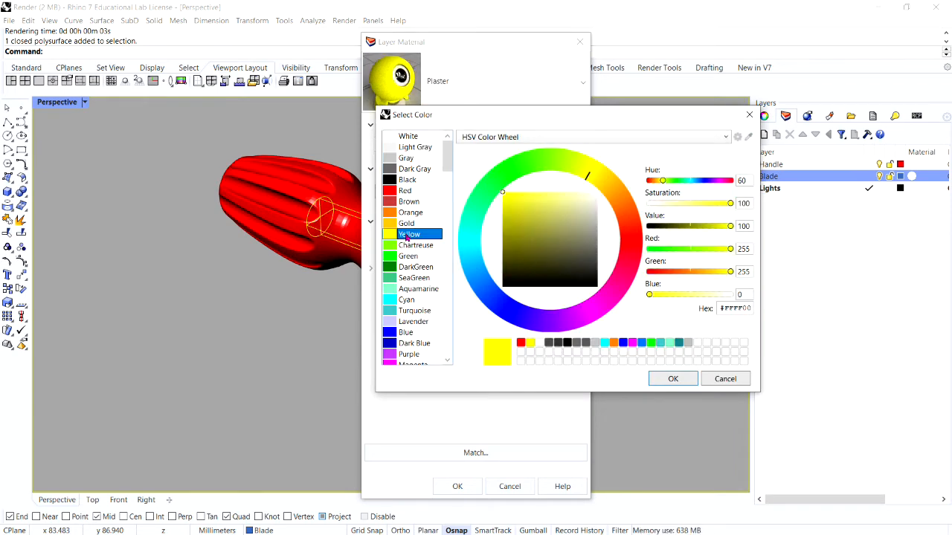
pyautogui.click(673, 380)
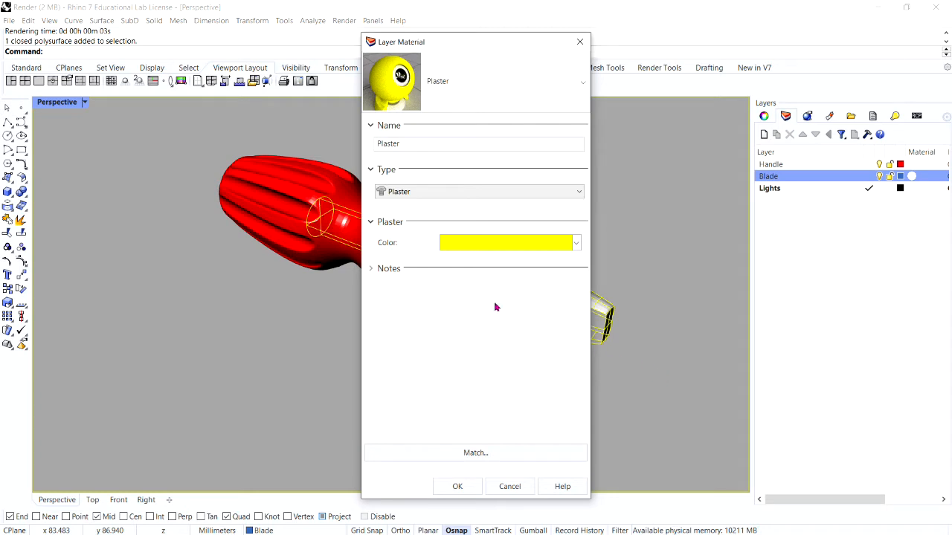
# Step: Change the Blade layer's material type to Custom and set its gloss finish to 83%
pyautogui.click(398, 194)
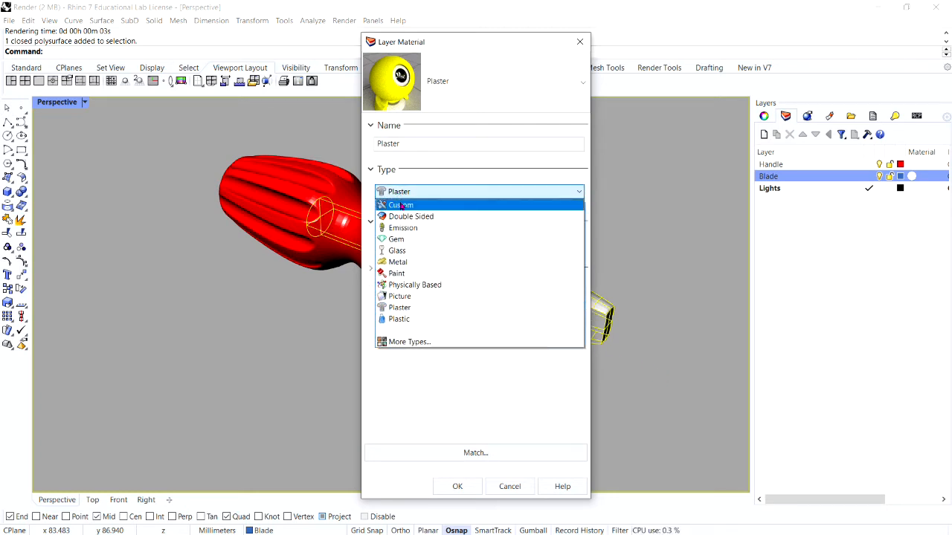
pyautogui.click(402, 210)
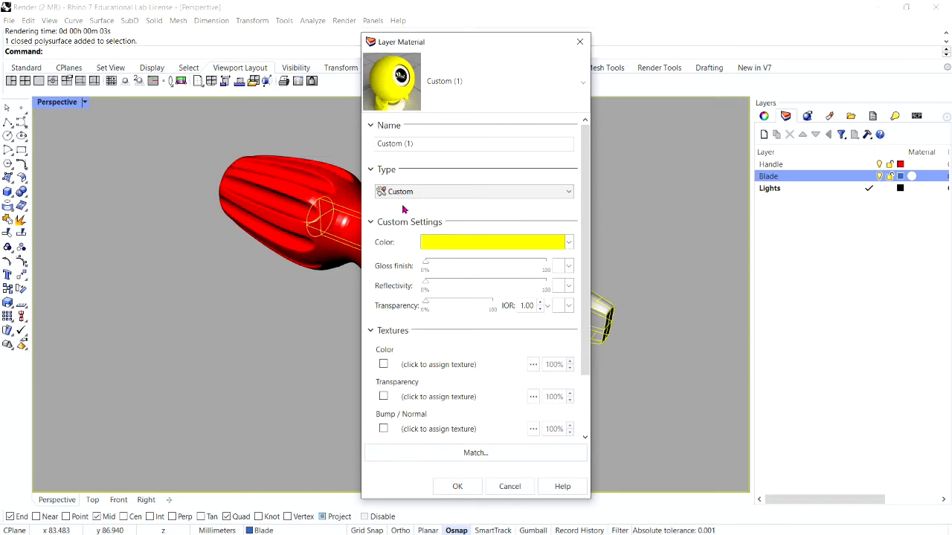
pyautogui.moveTo(427, 266); pyautogui.dragTo(526, 279)
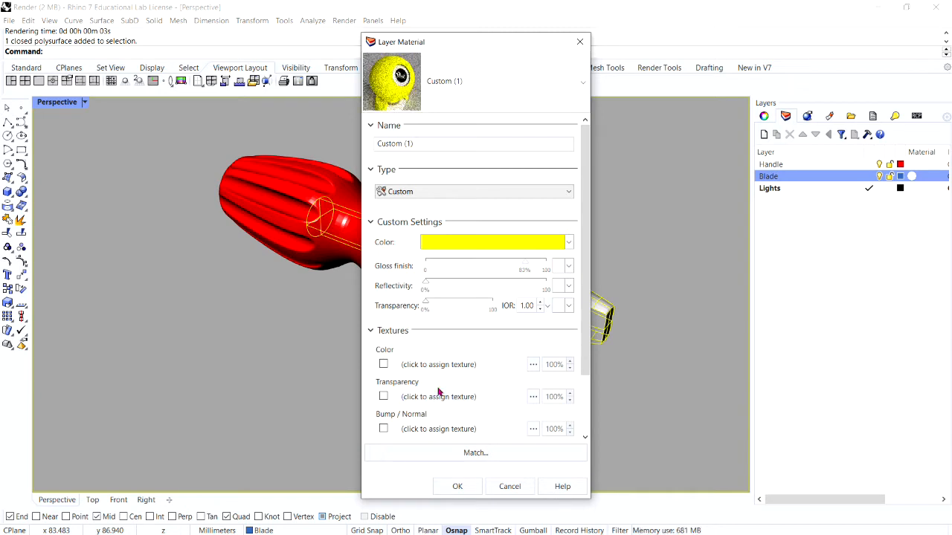
# Step: Rename the Blade layer's custom material as Yellow_glossy, apply it, and deselect the blade
pyautogui.click(429, 147)
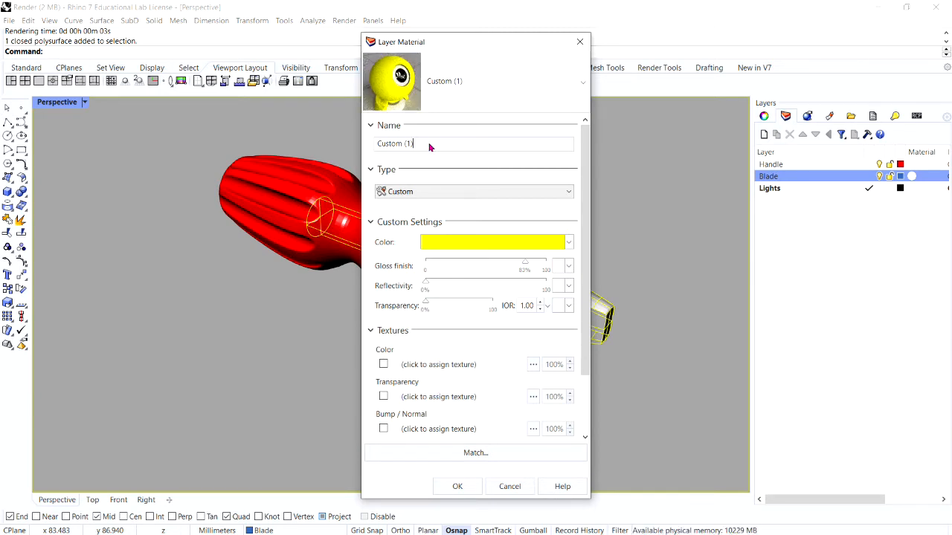
pyautogui.moveTo(427, 143); pyautogui.dragTo(340, 140)
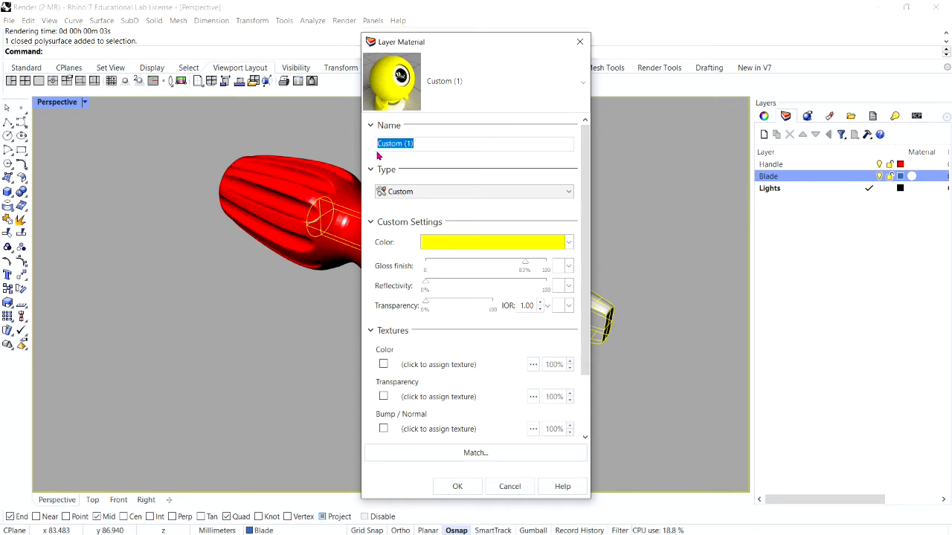
pyautogui.write('Yellow_glossy')
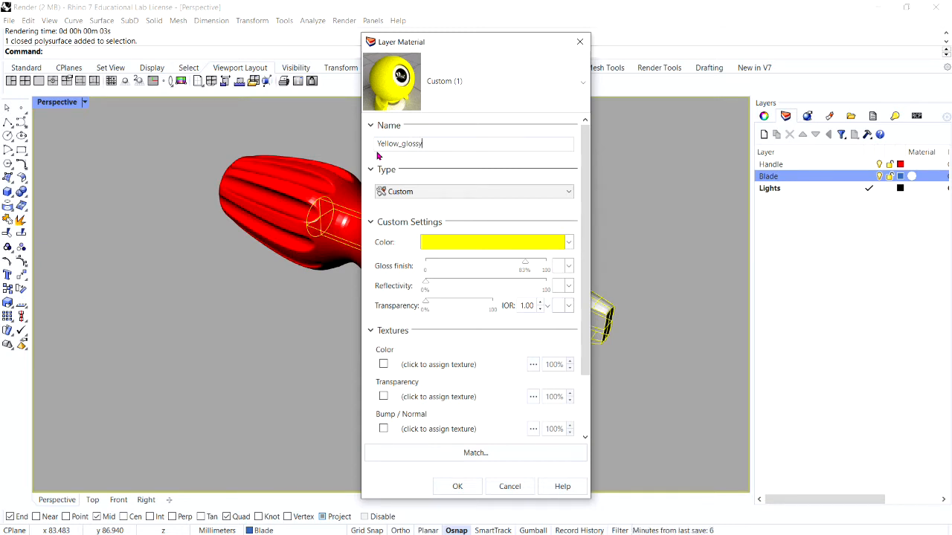
pyautogui.click(457, 486)
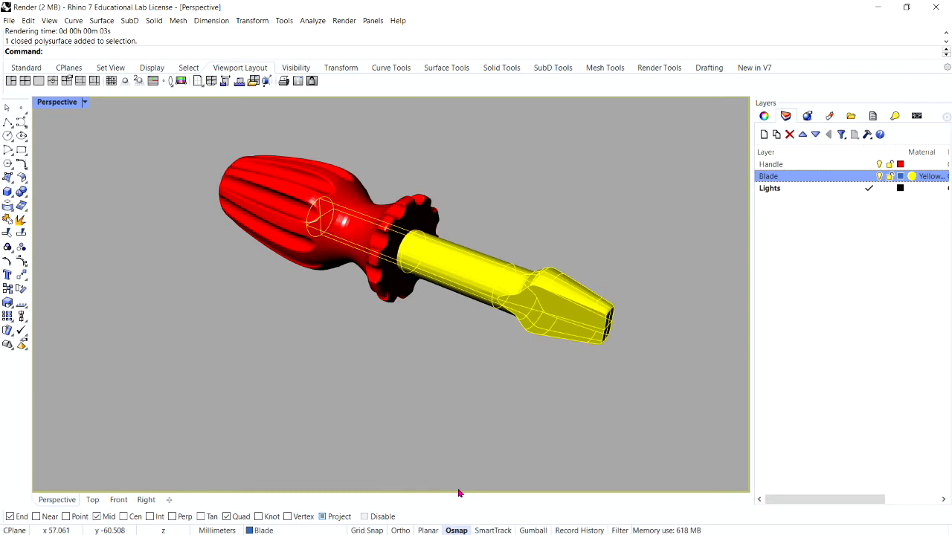
pyautogui.click(510, 463)
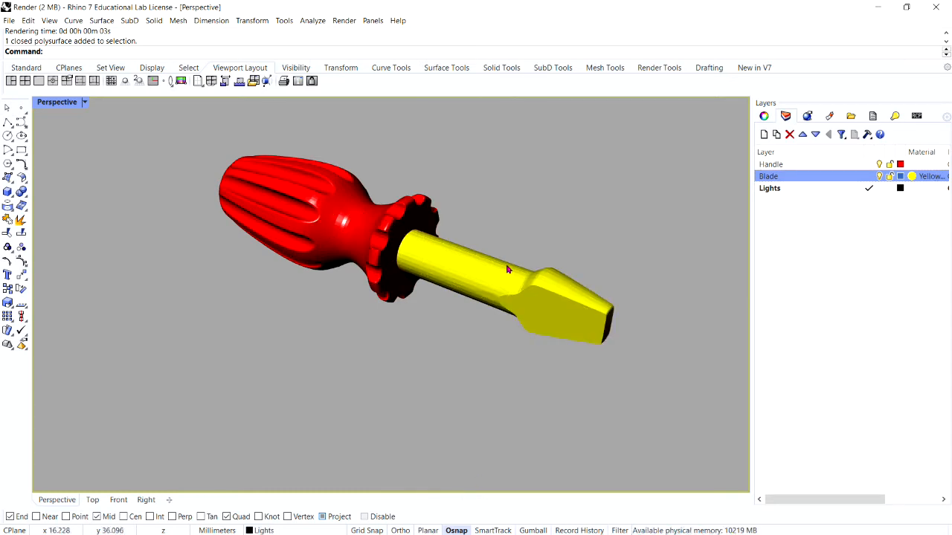
# Step: Render the Perspective view to check the yellow blade, and close the render window
pyautogui.click(504, 289)
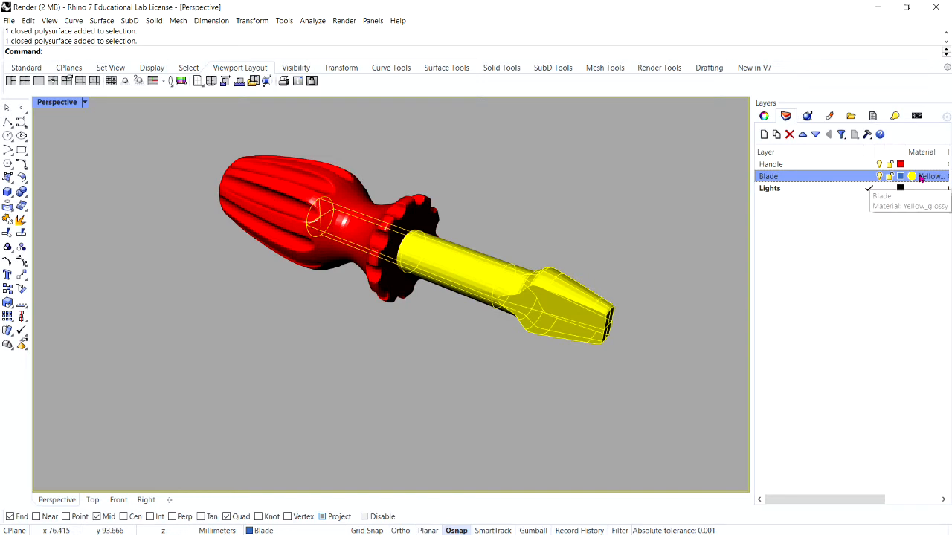
pyautogui.click(428, 359)
pyautogui.scroll(-5, 427, 359)
pyautogui.scroll(5, 401, 328)
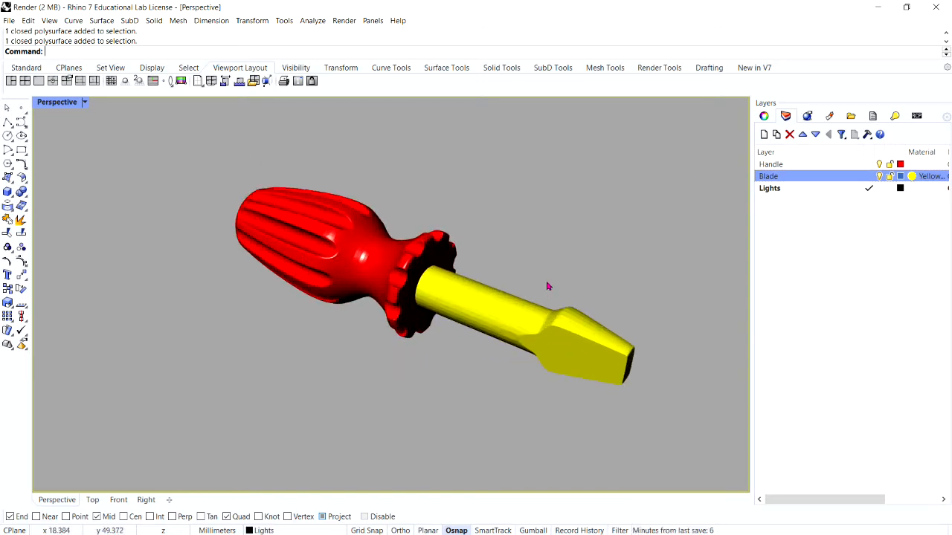
pyautogui.click(340, 22)
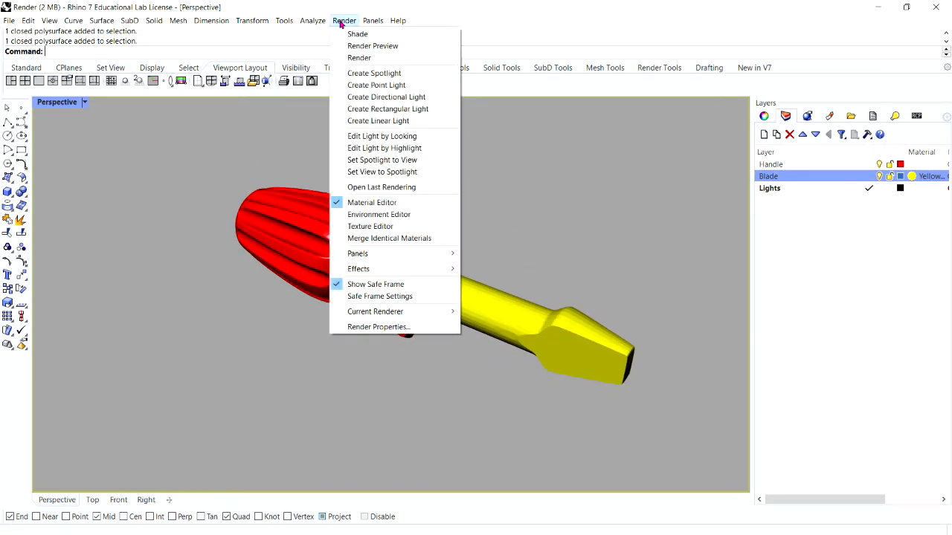
pyautogui.click(356, 58)
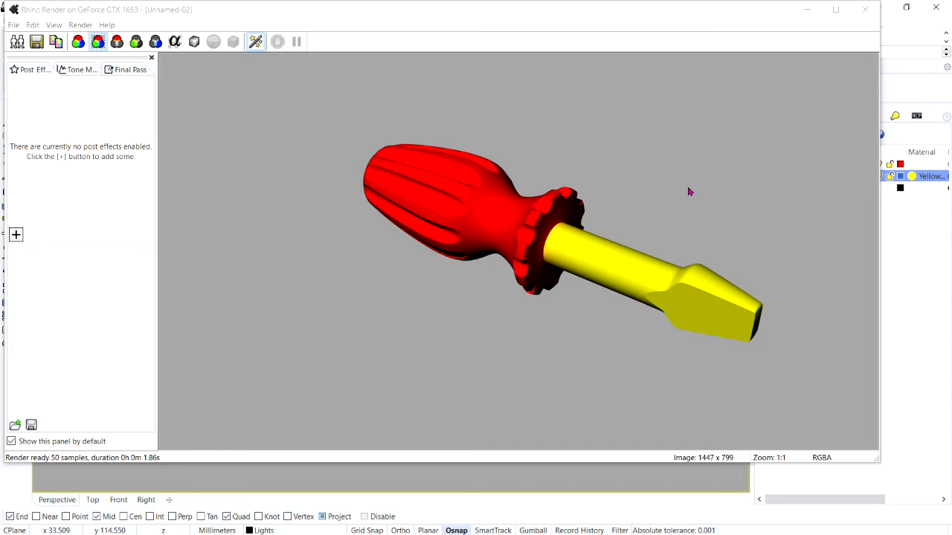
pyautogui.click(865, 9)
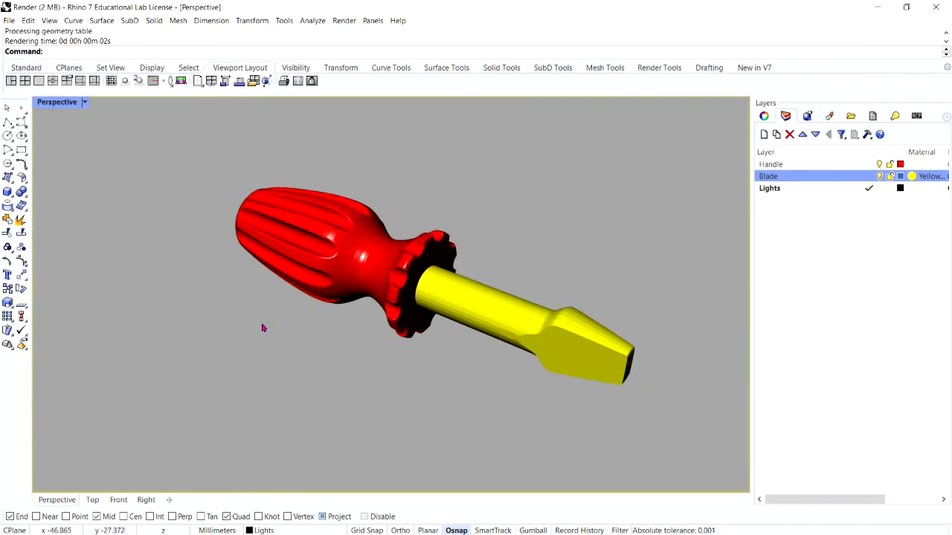
# Step: Assign a new Custom material to the Blade layer and name it White_glossy
pyautogui.scroll(-5, 264, 328)
pyautogui.scroll(4, 320, 305)
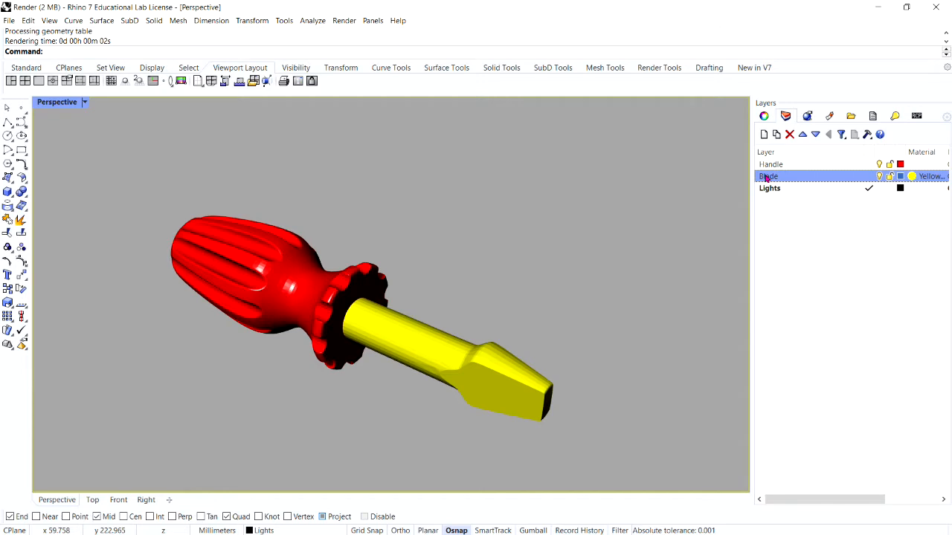
pyautogui.click(912, 178)
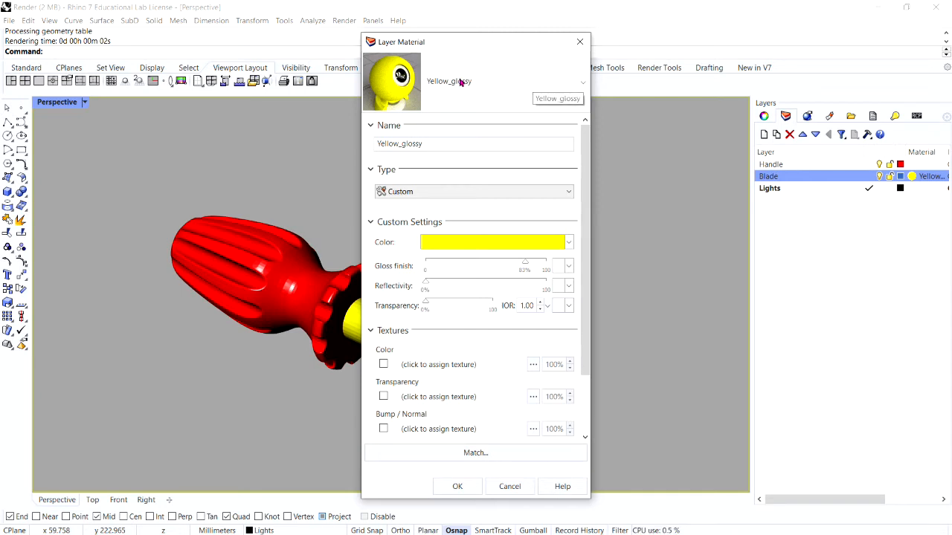
pyautogui.click(584, 87)
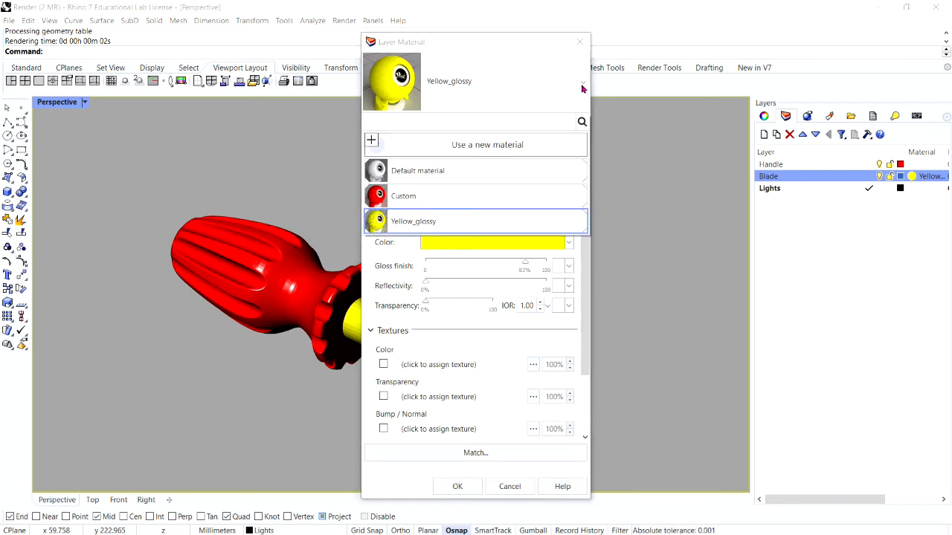
pyautogui.click(494, 147)
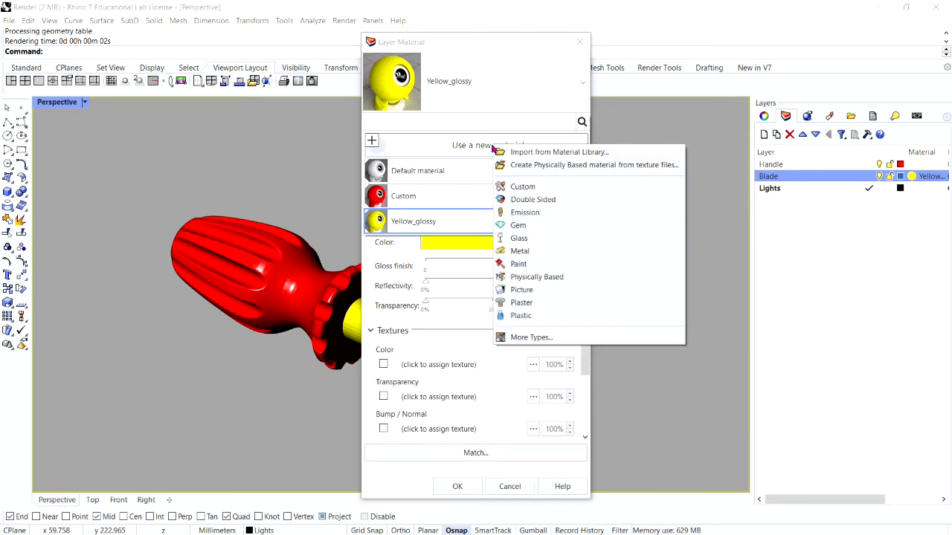
pyautogui.click(522, 187)
pyautogui.click(424, 144)
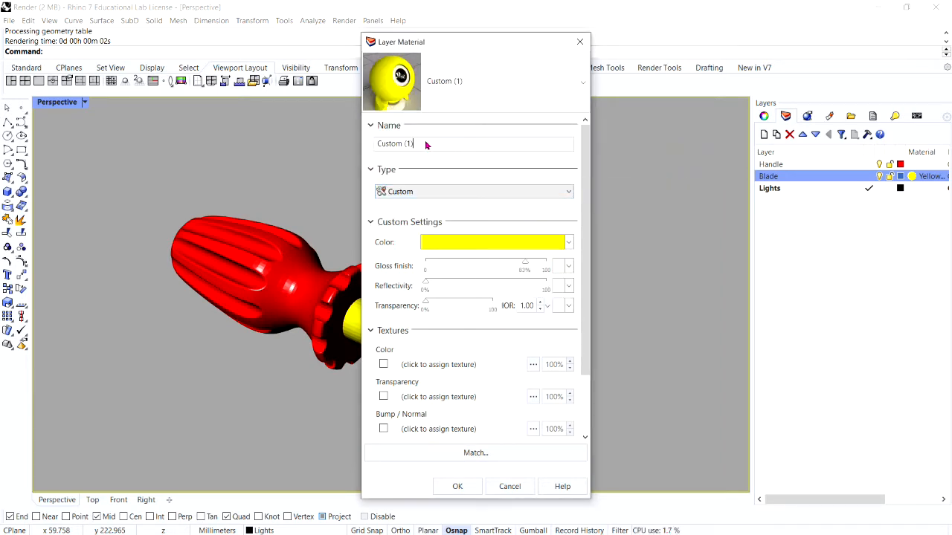
pyautogui.press('BackSpace')
pyautogui.press('BackSpace')
pyautogui.press('BackSpace')
pyautogui.press('BackSpace')
pyautogui.press('BackSpace')
pyautogui.press('BackSpace')
pyautogui.press('BackSpace')
pyautogui.press('BackSpace')
pyautogui.press('BackSpace')
pyautogui.press('BackSpace')
pyautogui.write('White_g')
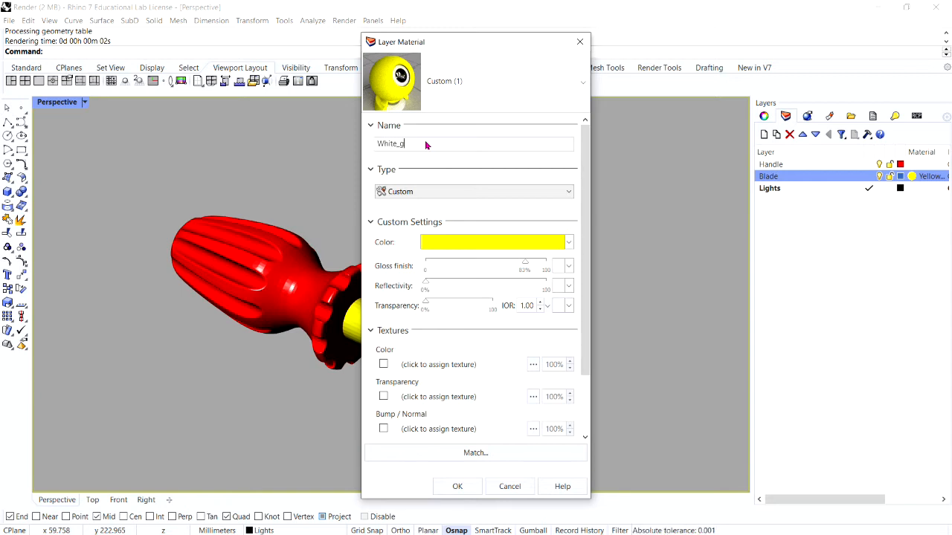
pyautogui.write('lossy')
# Step: Set the White_glossy material's color to White and apply it to the Blade layer
pyautogui.click(431, 246)
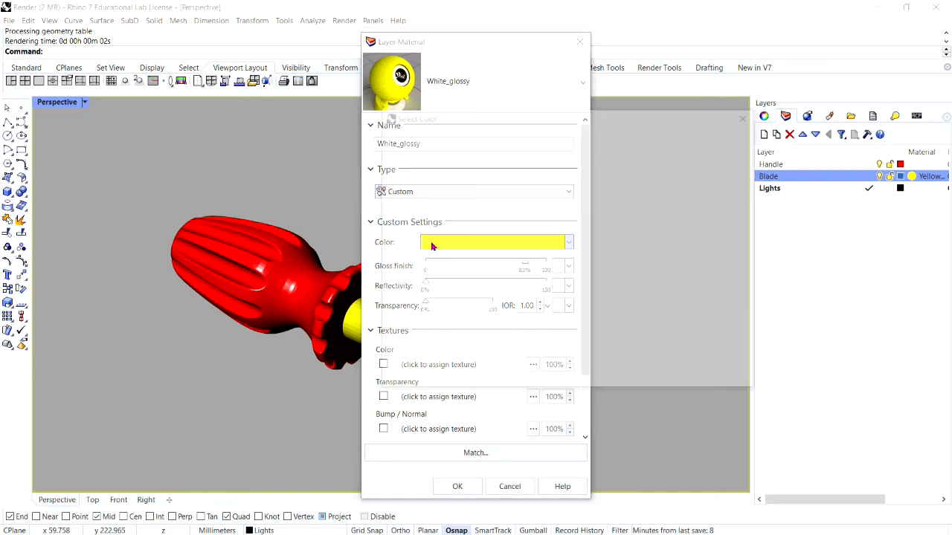
pyautogui.click(405, 137)
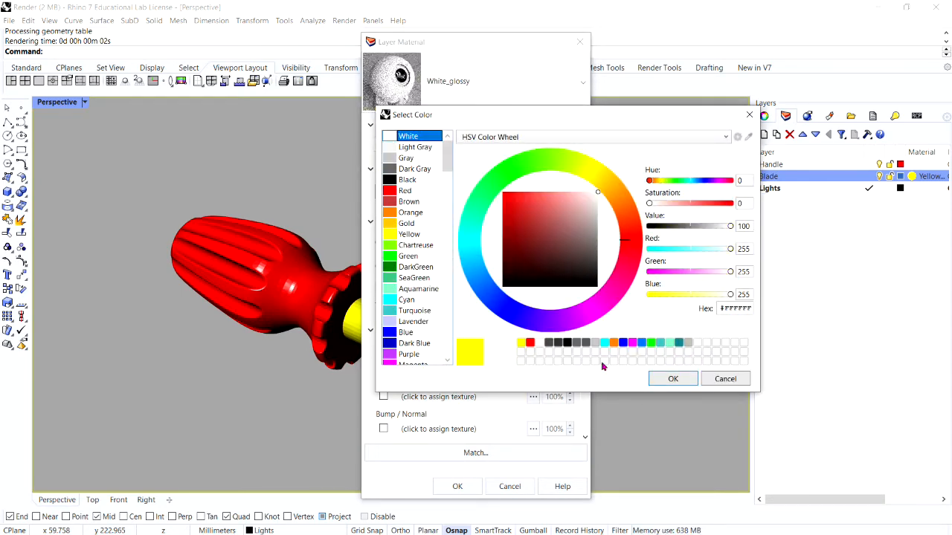
pyautogui.click(673, 379)
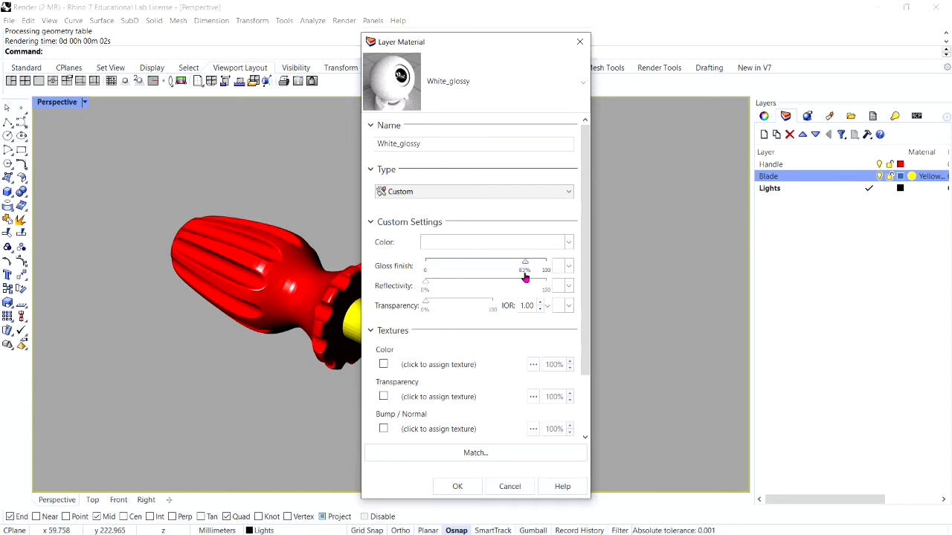
pyautogui.click(457, 487)
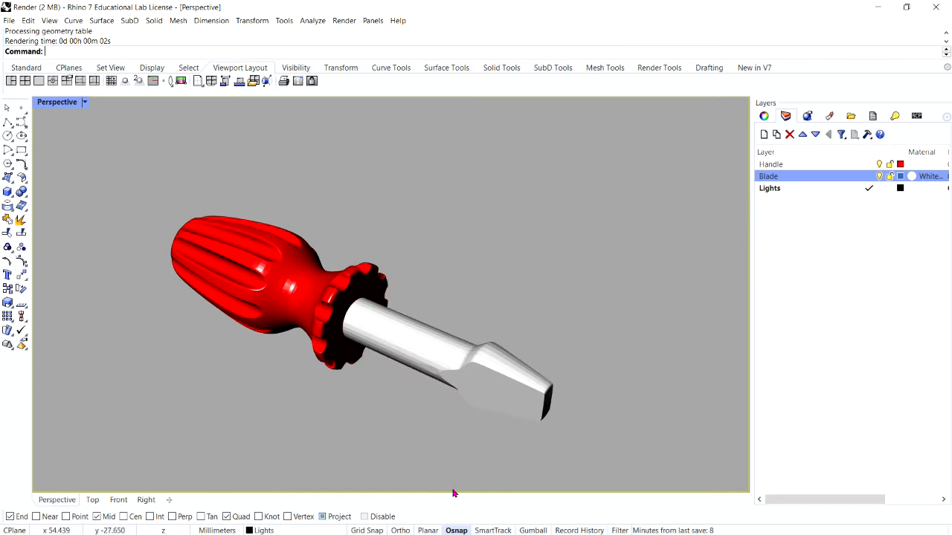
# Step: Frame the screwdriver larger in the Perspective view, render it with the white blade, and close the render window
pyautogui.scroll(-6, 588, 281)
pyautogui.scroll(6, 514, 299)
pyautogui.moveTo(514, 299); pyautogui.dragTo(516, 357, button='right')
pyautogui.scroll(2, 516, 357)
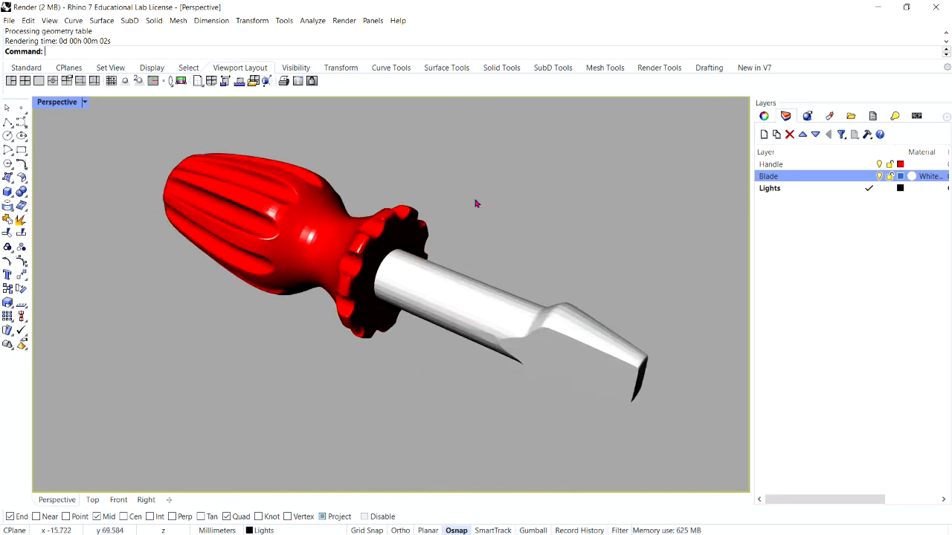
pyautogui.click(344, 22)
pyautogui.click(357, 62)
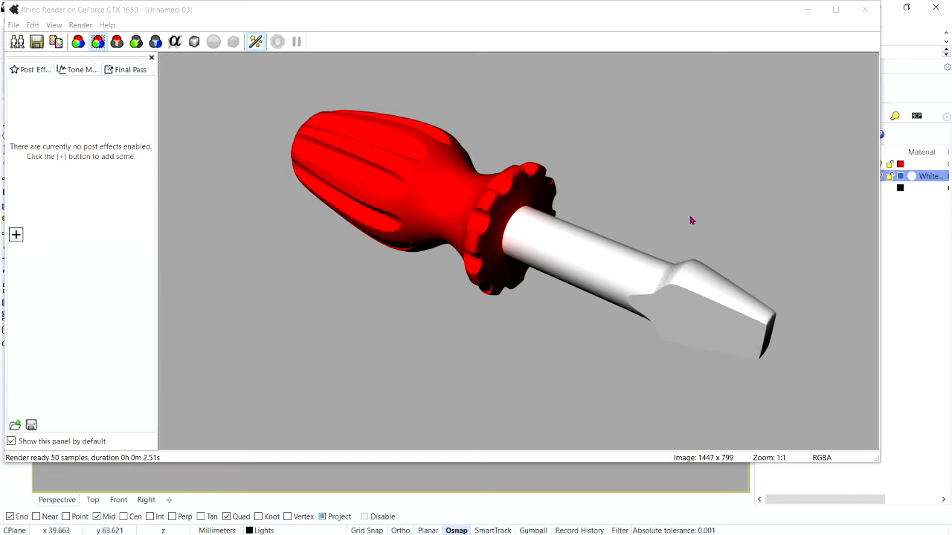
pyautogui.click(865, 10)
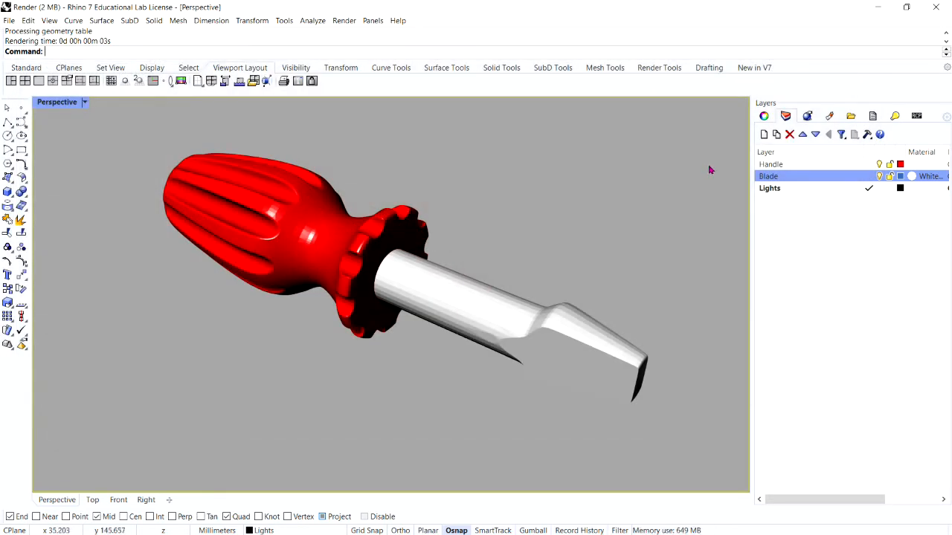
# Step: Return from the maximized Perspective view to the four-viewport layout, with space around the model in the Top view
pyautogui.scroll(-3, 304, 243)
pyautogui.scroll(2, 303, 243)
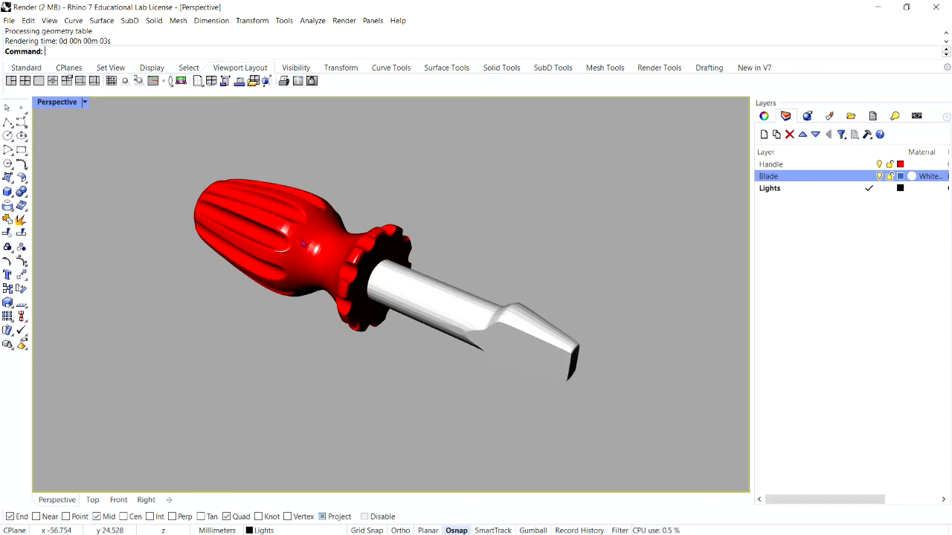
pyautogui.scroll(-2, 435, 249)
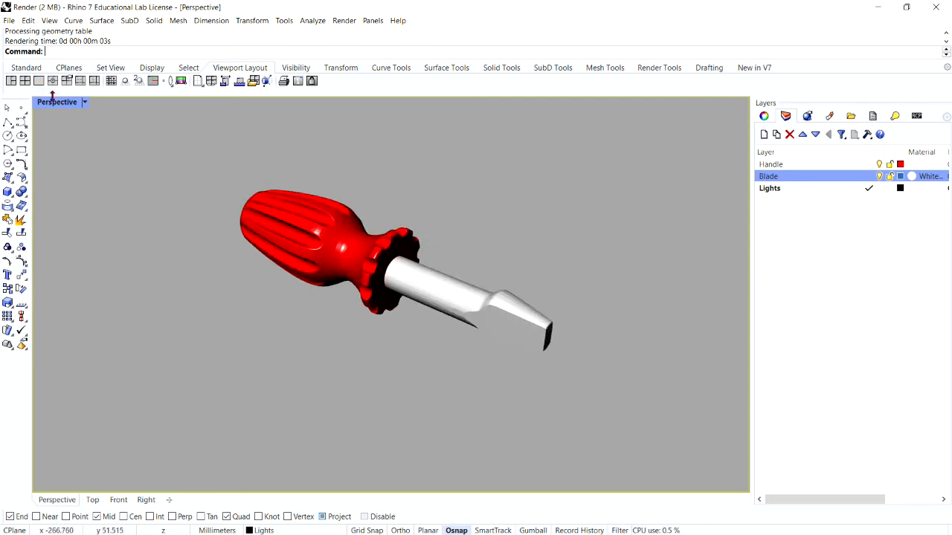
pyautogui.doubleClick(55, 101)
pyautogui.scroll(2, 493, 227)
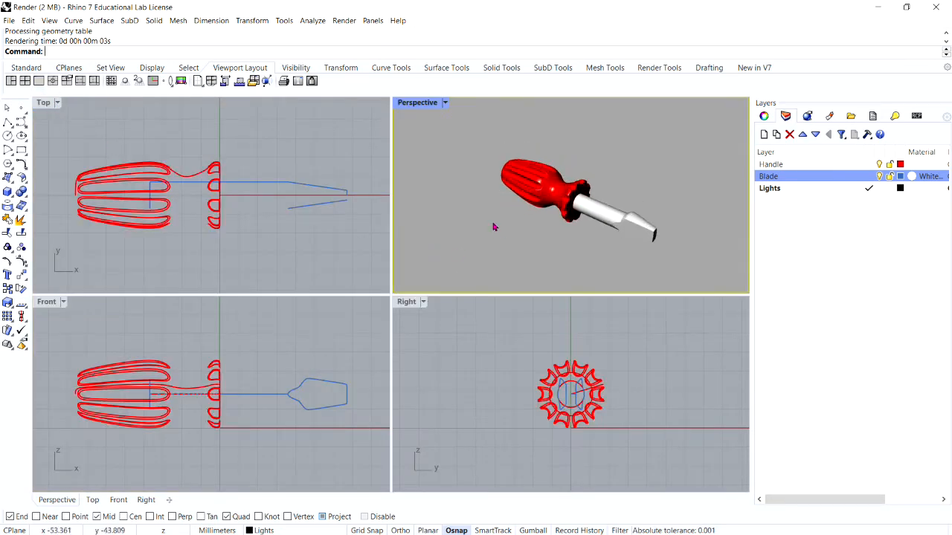
pyautogui.scroll(-3, 238, 197)
pyautogui.scroll(4, 238, 210)
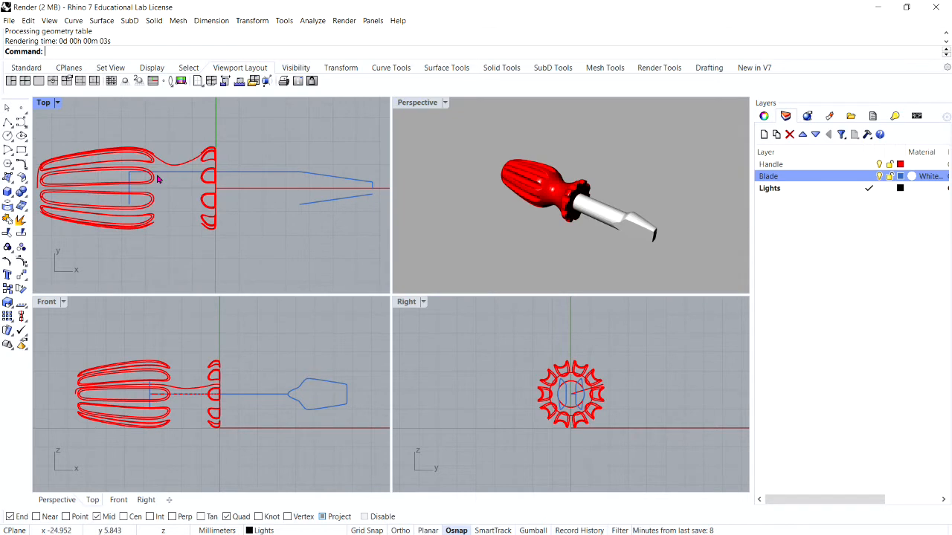
pyautogui.scroll(-3, 231, 185)
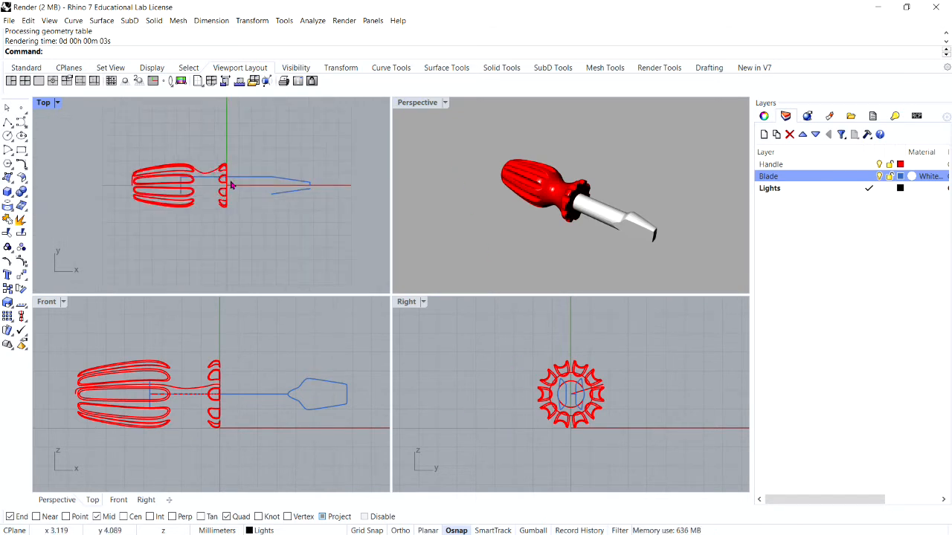
# Step: Create a spotlight with its cone base centered on the origin and a radius large enough to surround the whole screwdriver
pyautogui.click(344, 20)
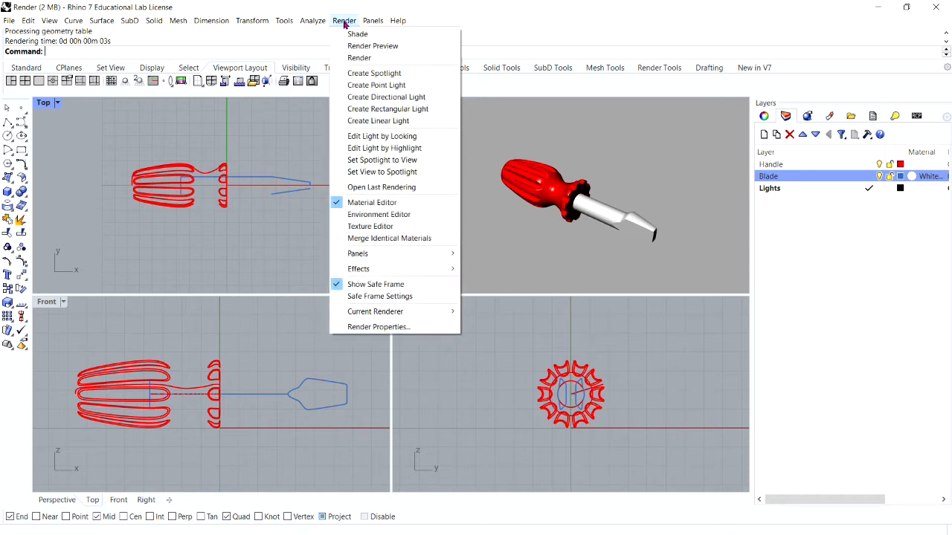
pyautogui.click(370, 73)
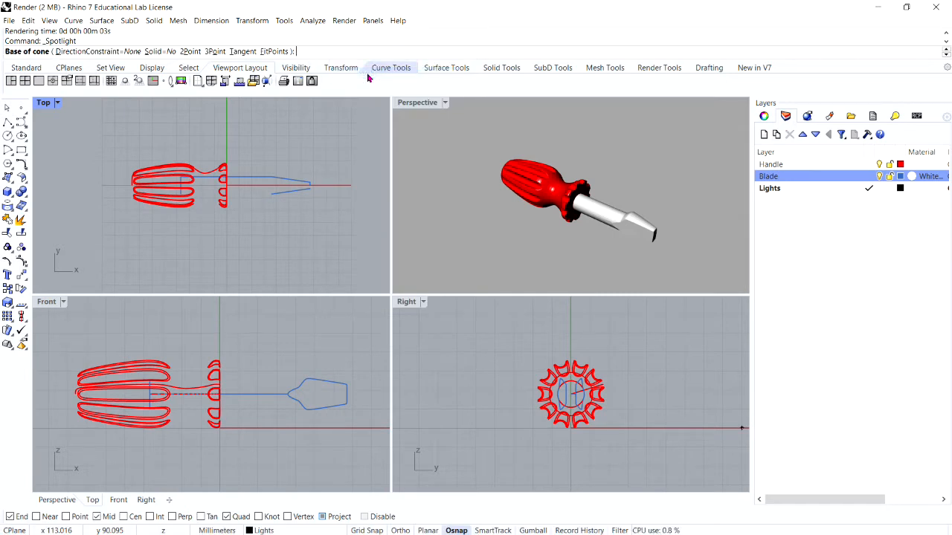
pyautogui.write('0')
pyautogui.press('Return')
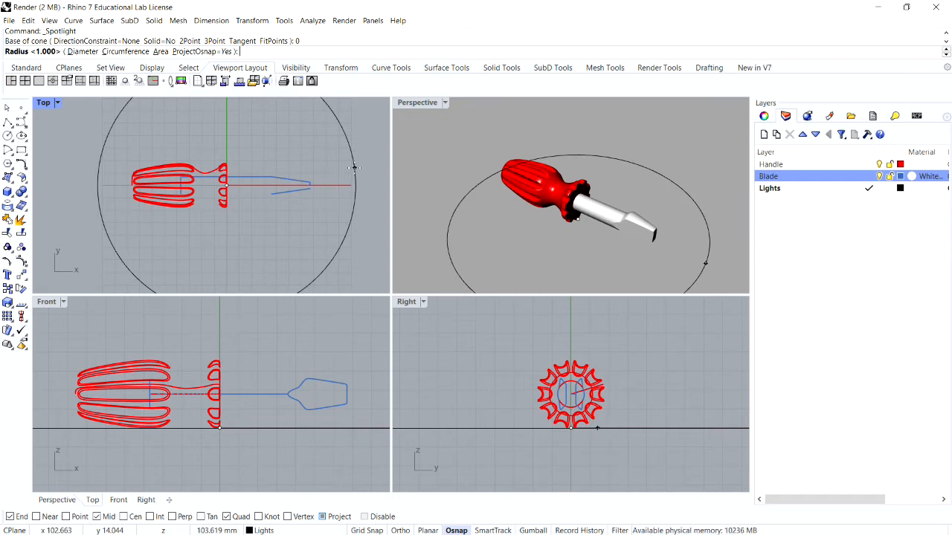
pyautogui.scroll(-5, 350, 169)
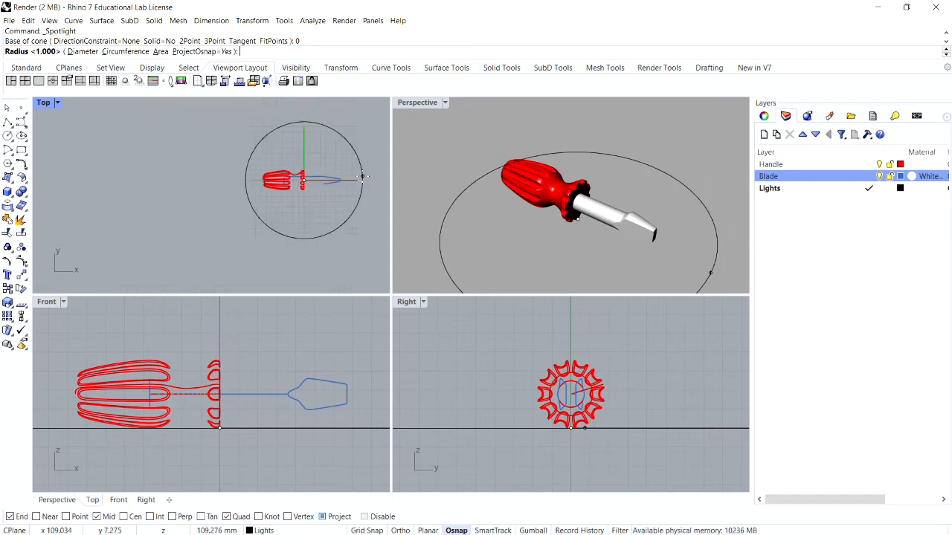
pyautogui.scroll(5, 342, 171)
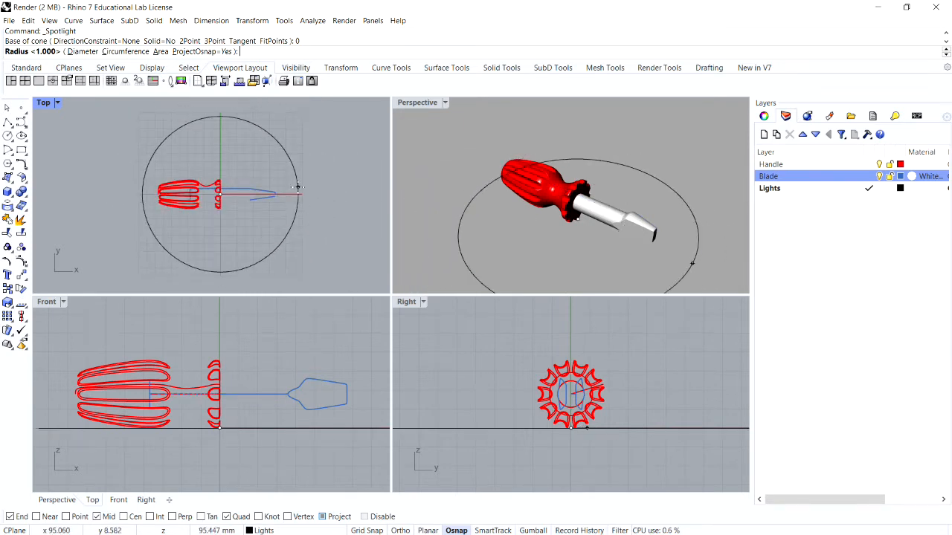
pyautogui.click(305, 190)
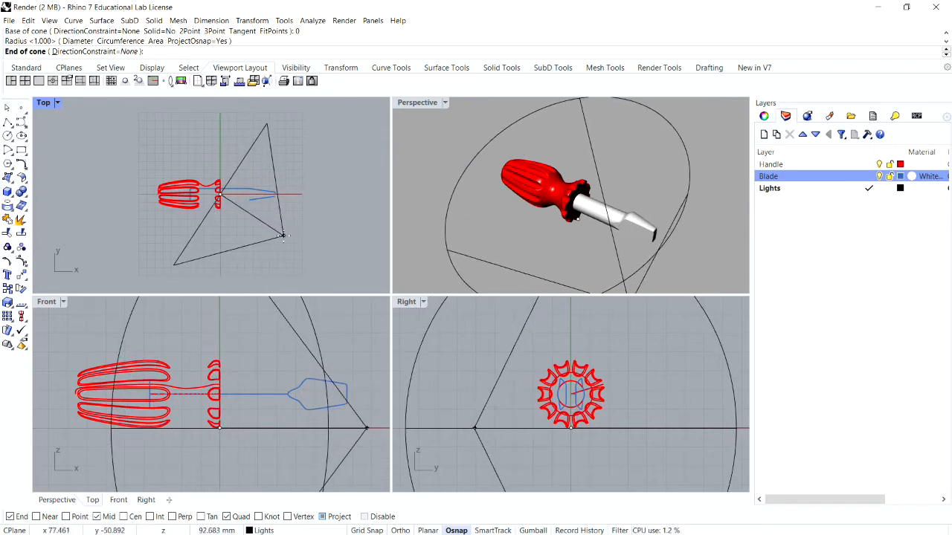
# Step: Place the spotlight's cone end at about x 77, y -51 in the Top view and about 109 mm high in the Front view
pyautogui.keyDown('ctrl'); pyautogui.click(283, 235); pyautogui.keyUp('ctrl')
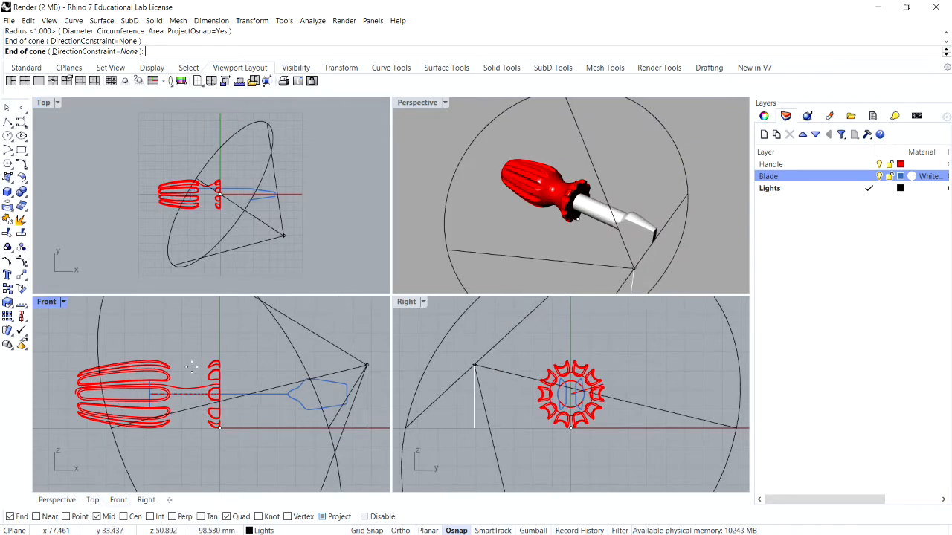
pyautogui.scroll(-5, 213, 380)
pyautogui.scroll(5, 214, 379)
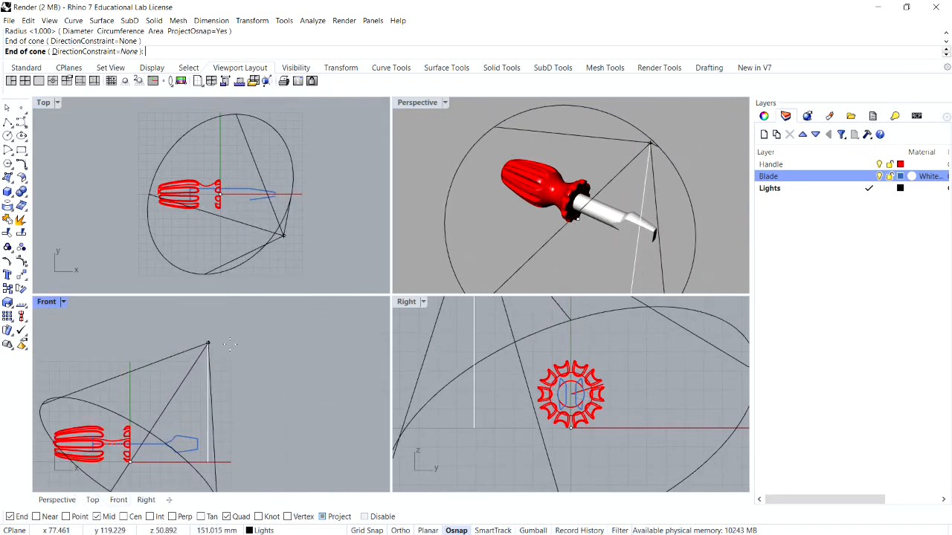
pyautogui.click(247, 355)
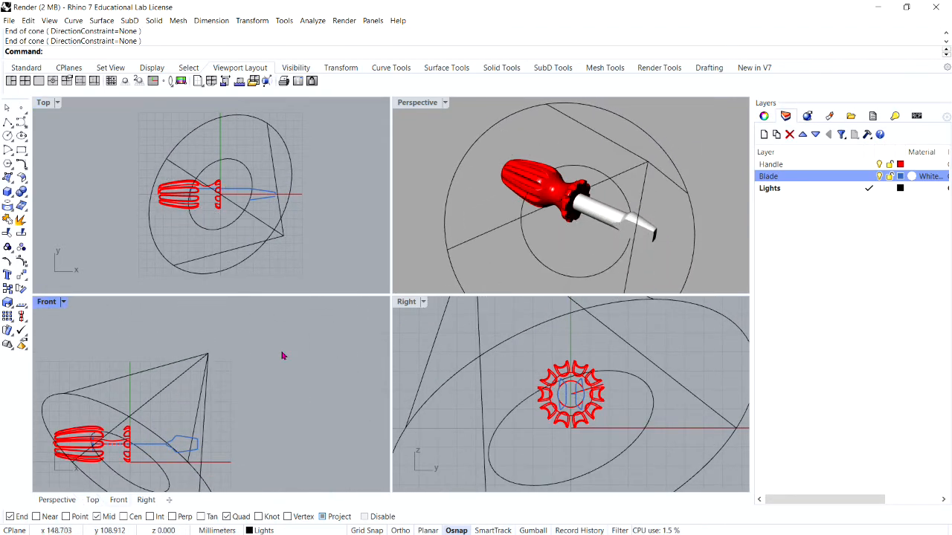
# Step: Maximize the Perspective view, frame the screwdriver larger, render it with the first spotlight, and close the render window
pyautogui.scroll(-4, 123, 397)
pyautogui.scroll(4, 215, 357)
pyautogui.click(425, 105)
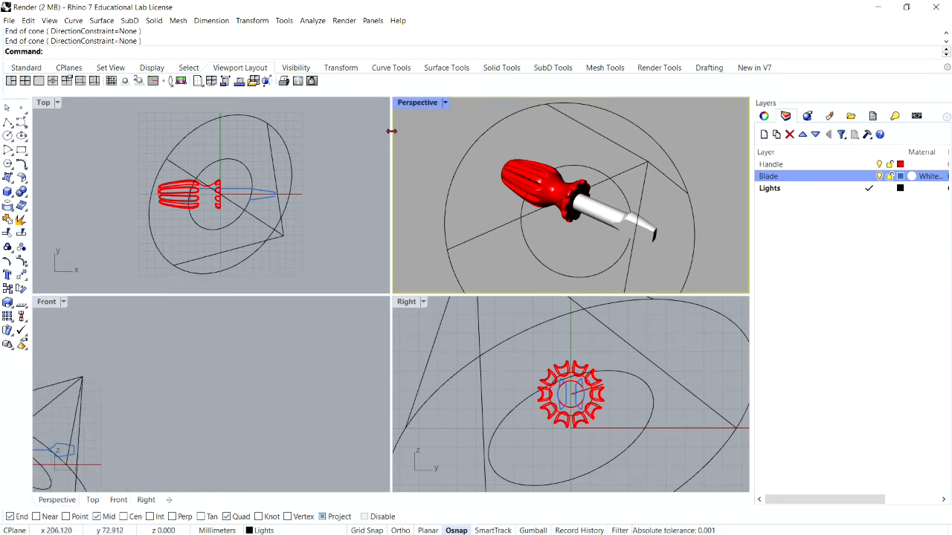
pyautogui.doubleClick(415, 103)
pyautogui.scroll(-3, 412, 106)
pyautogui.scroll(4, 401, 149)
pyautogui.scroll(-1, 394, 186)
pyautogui.scroll(2, 392, 197)
pyautogui.click(344, 20)
pyautogui.click(354, 58)
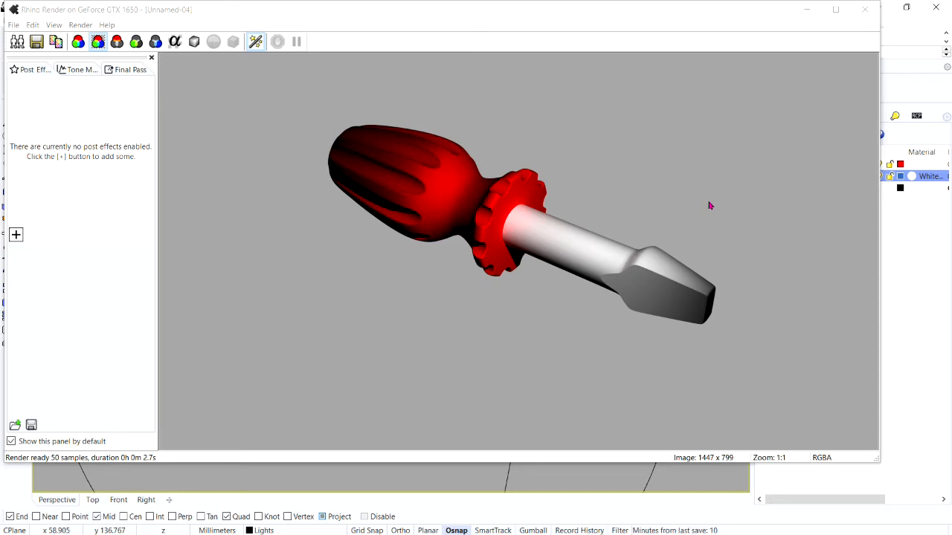
pyautogui.click(867, 14)
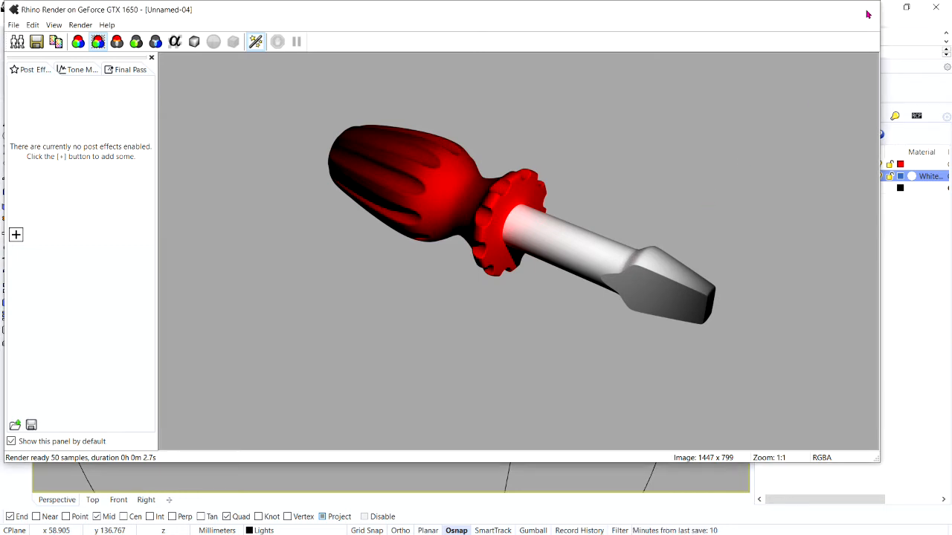
# Step: Restore the four-viewport layout with the whole spotlight in the Perspective view and space around the model in the Top view
pyautogui.scroll(-9, 558, 234)
pyautogui.moveTo(535, 215); pyautogui.dragTo(495, 260, button='right')
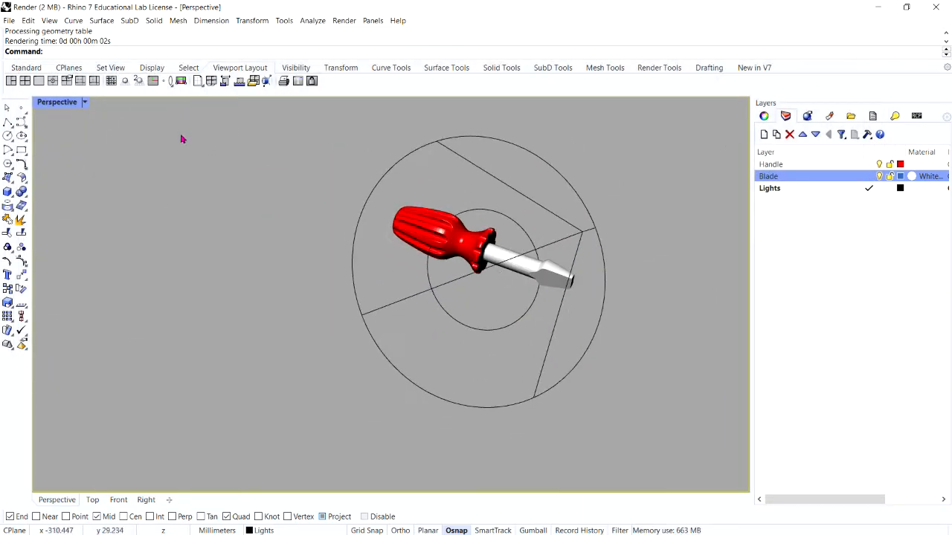
pyautogui.doubleClick(47, 102)
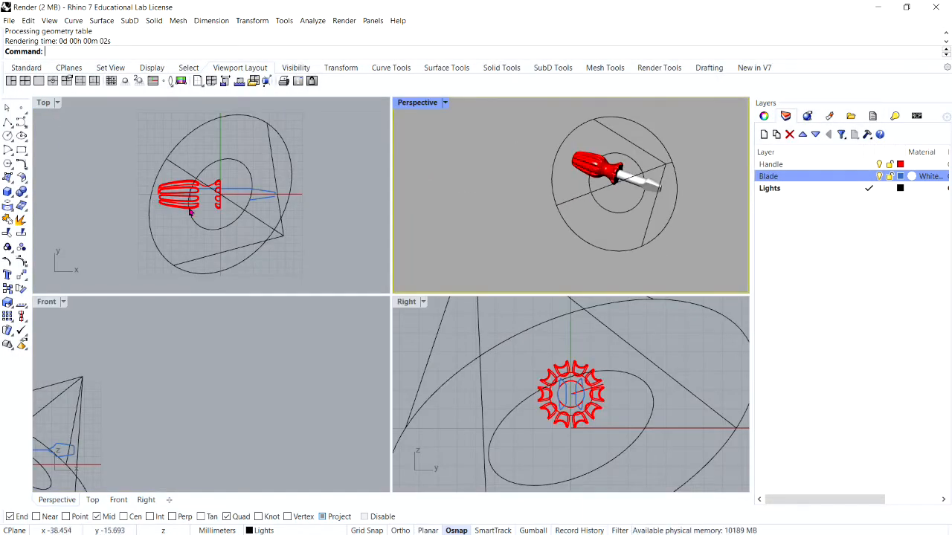
pyautogui.scroll(-3, 219, 195)
pyautogui.scroll(4, 220, 192)
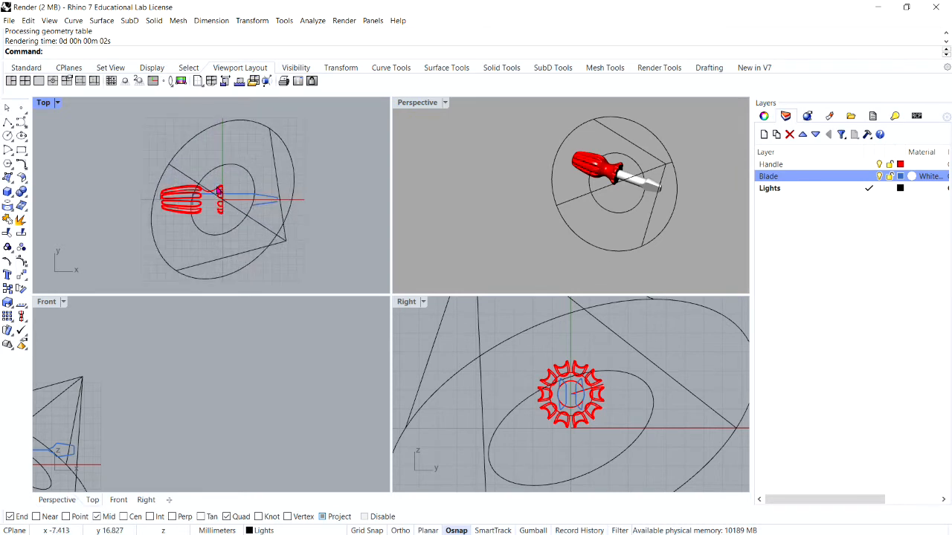
pyautogui.scroll(-1, 219, 191)
pyautogui.scroll(2, 221, 194)
pyautogui.scroll(-3, 223, 194)
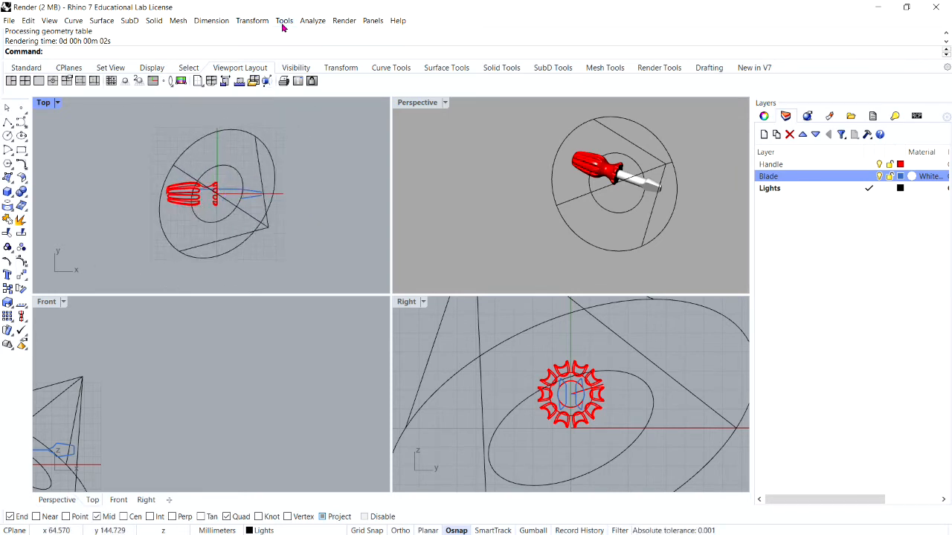
# Step: Create a second spotlight with its cone base centered on the origin and a radius of about 83 mm
pyautogui.click(342, 21)
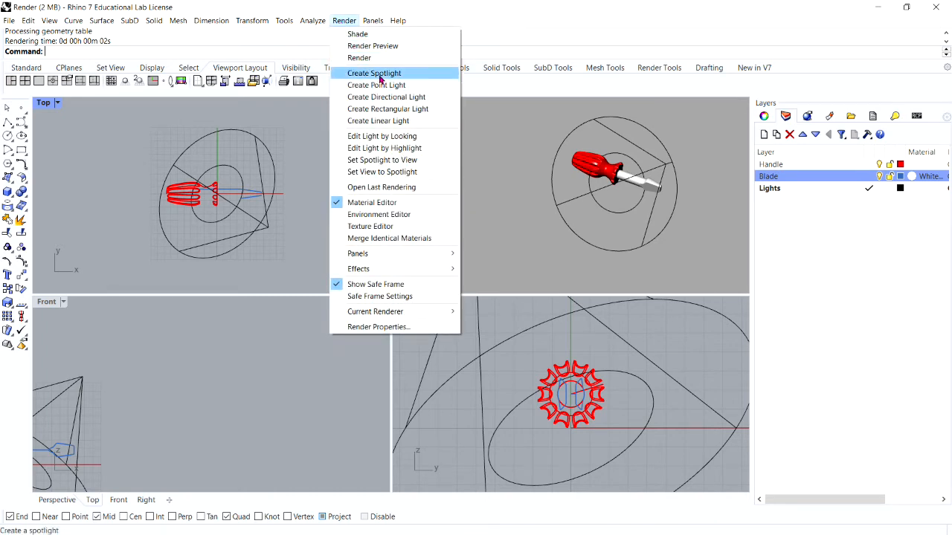
pyautogui.click(376, 73)
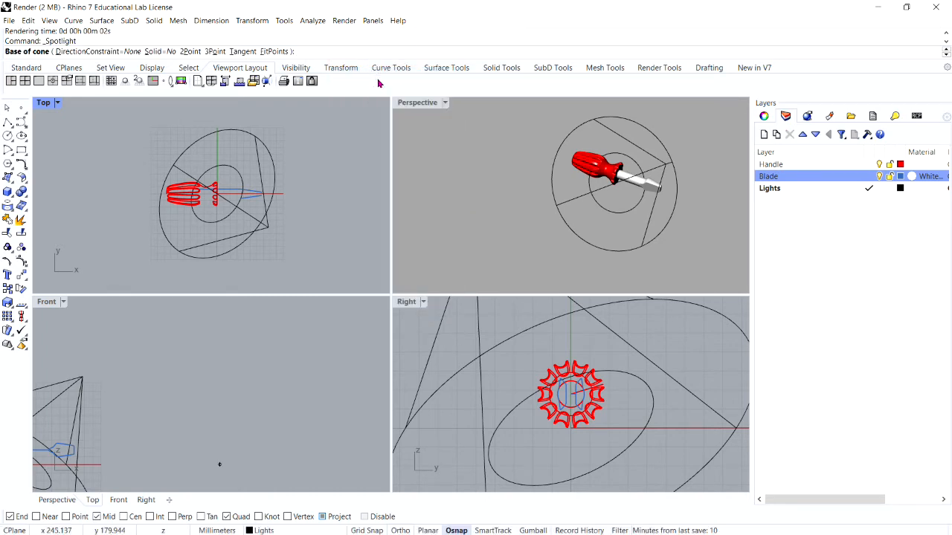
pyautogui.write('0')
pyautogui.press('Return')
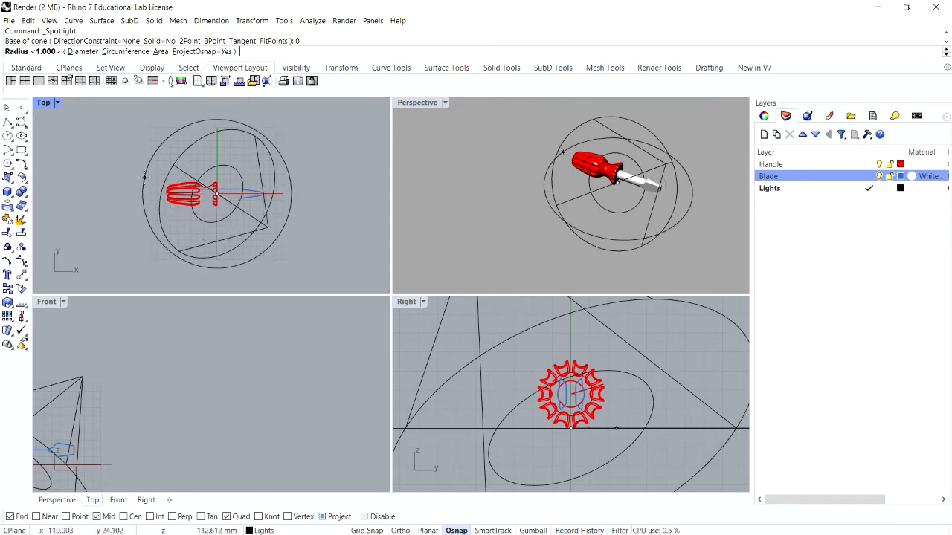
pyautogui.scroll(5, 158, 190)
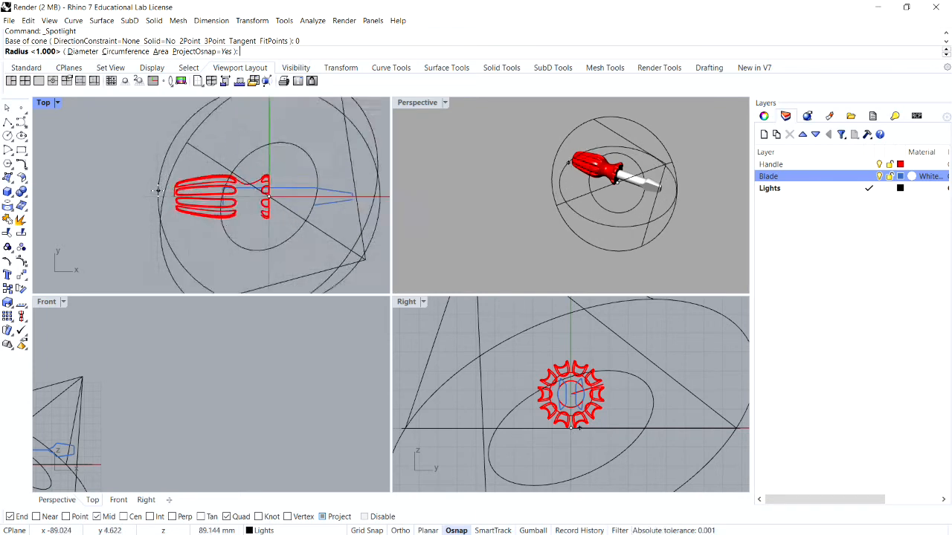
pyautogui.scroll(5, 163, 195)
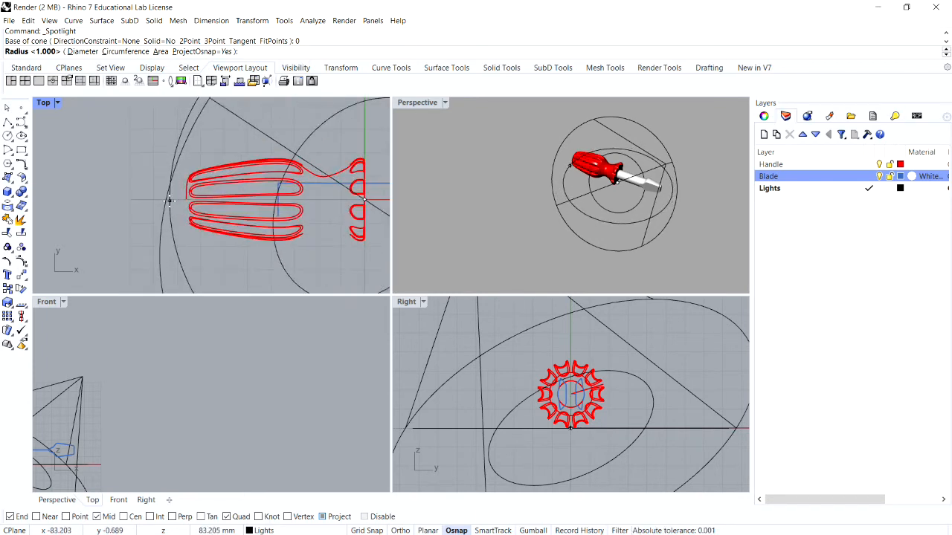
pyautogui.click(169, 200)
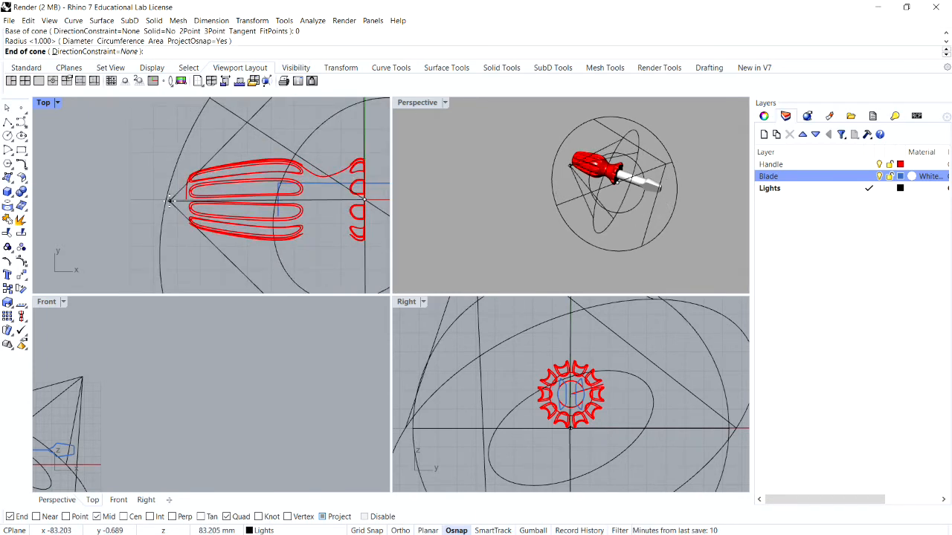
# Step: Place the second spotlight's cone end on the handle side, at about x -104, y -64, and about 110 mm high
pyautogui.scroll(-5, 167, 205)
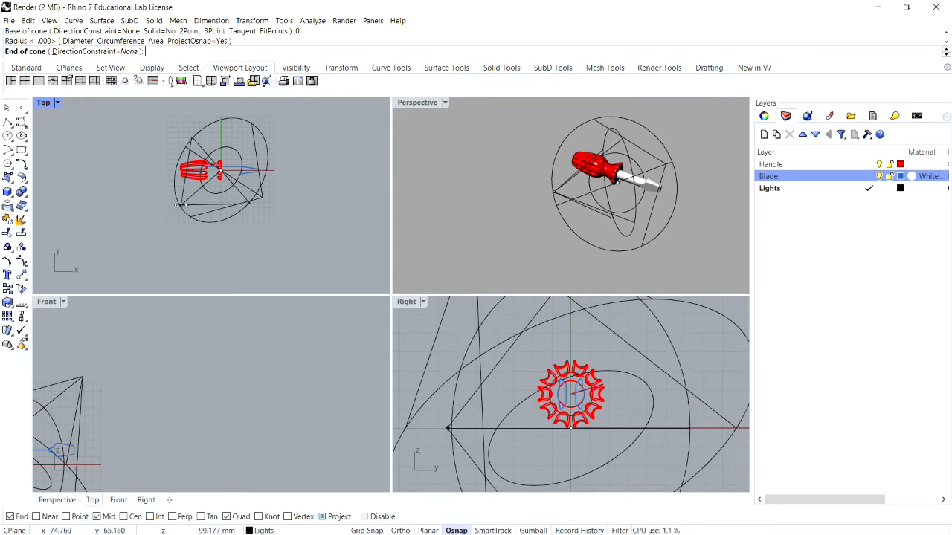
pyautogui.keyDown('ctrl'); pyautogui.click(165, 204); pyautogui.keyUp('ctrl')
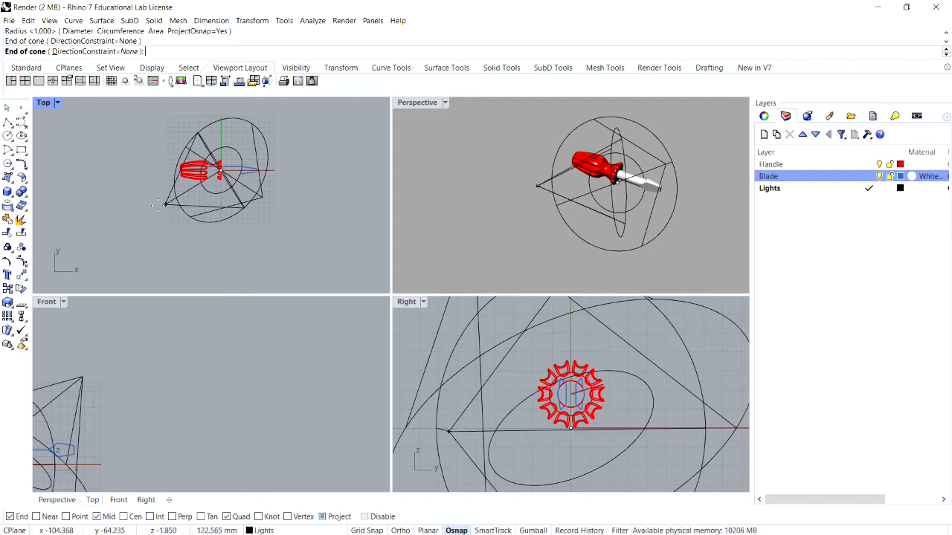
pyautogui.scroll(-8, 290, 323)
pyautogui.scroll(12, 131, 361)
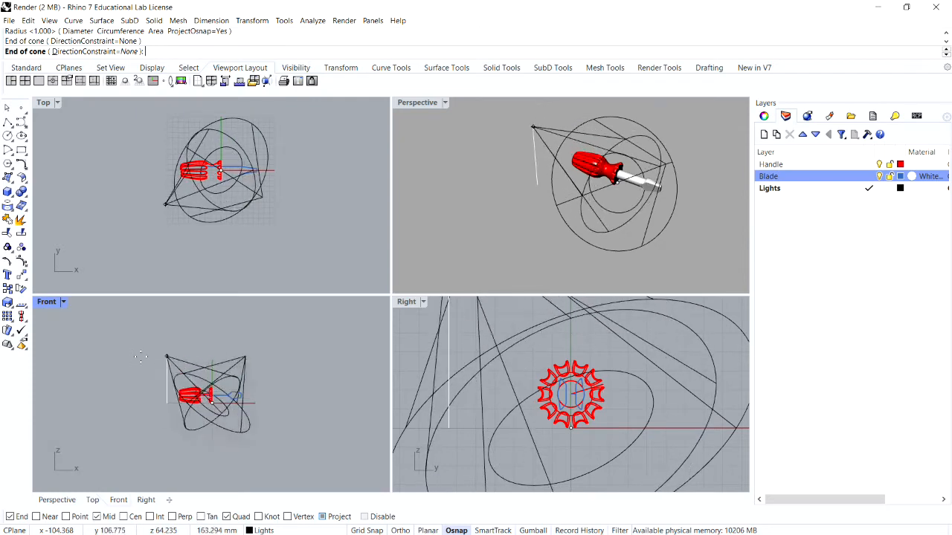
pyautogui.scroll(-7, 129, 362)
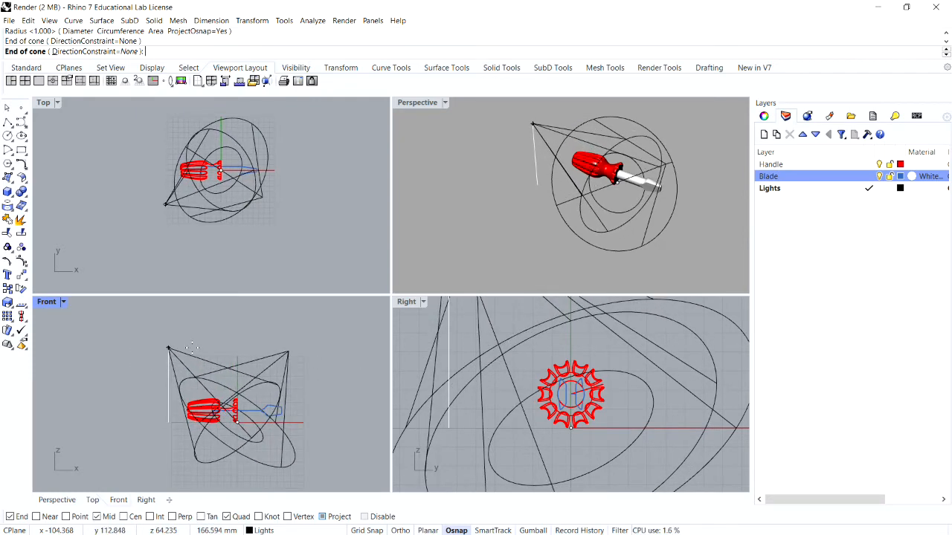
pyautogui.click(193, 353)
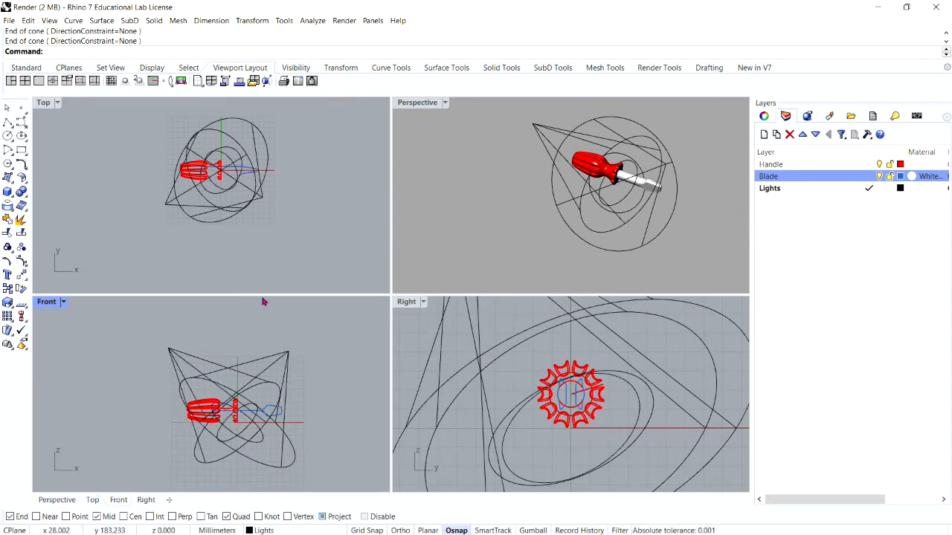
# Step: Maximize the Perspective view around the screwdriver, render it with both spotlights, and close the render window
pyautogui.click(423, 105)
pyautogui.doubleClick(424, 105)
pyautogui.scroll(-3, 393, 176)
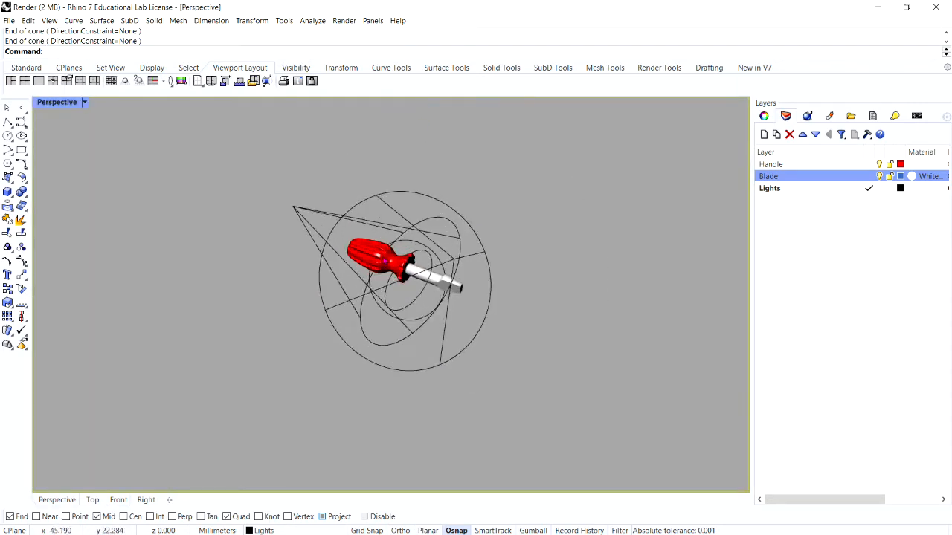
pyautogui.scroll(8, 372, 238)
pyautogui.scroll(-3, 369, 247)
pyautogui.scroll(4, 414, 252)
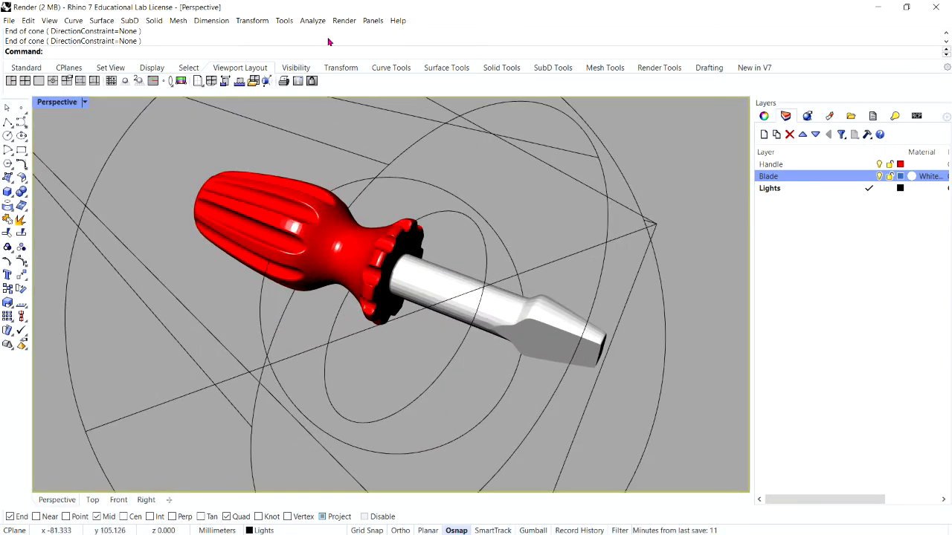
pyautogui.click(343, 20)
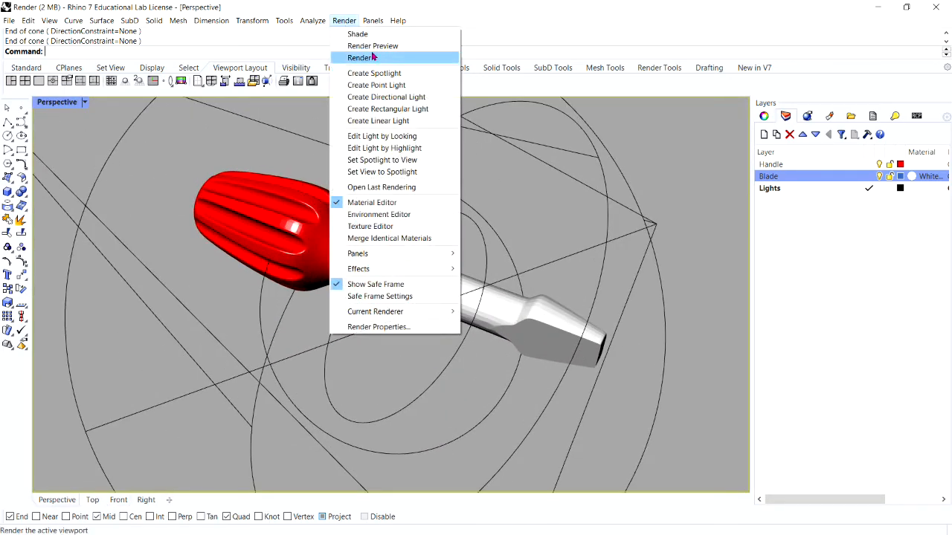
pyautogui.click(358, 58)
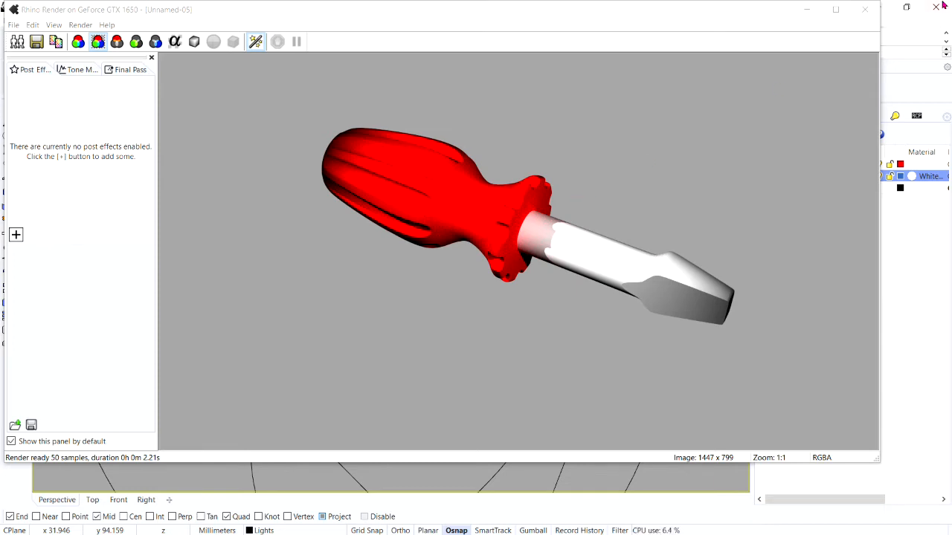
pyautogui.click(865, 9)
# Step: Select both spotlights in the Perspective view and show the list of lights in the scene
pyautogui.scroll(-4, 493, 238)
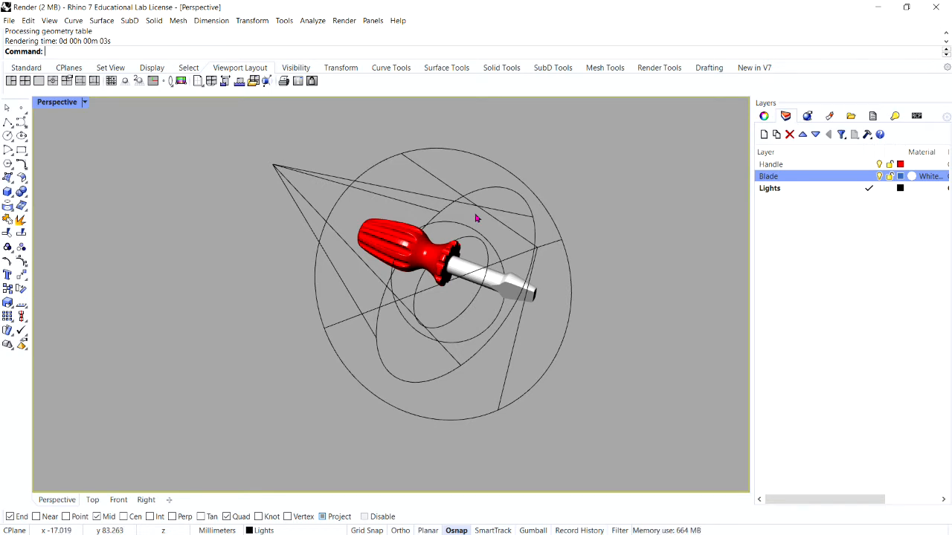
pyautogui.moveTo(583, 215); pyautogui.dragTo(488, 170)
pyautogui.click(516, 181)
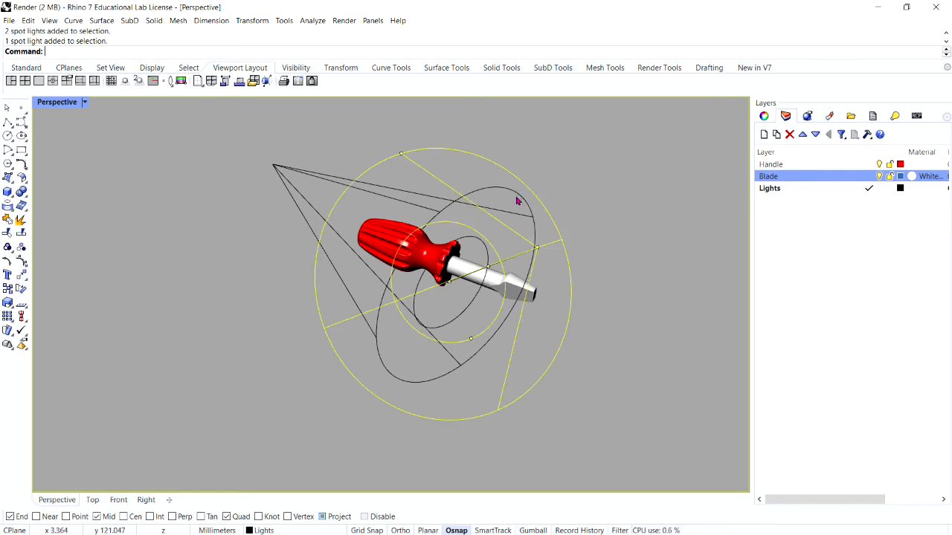
pyautogui.keyDown('shift'); pyautogui.click(519, 195); pyautogui.keyUp('shift')
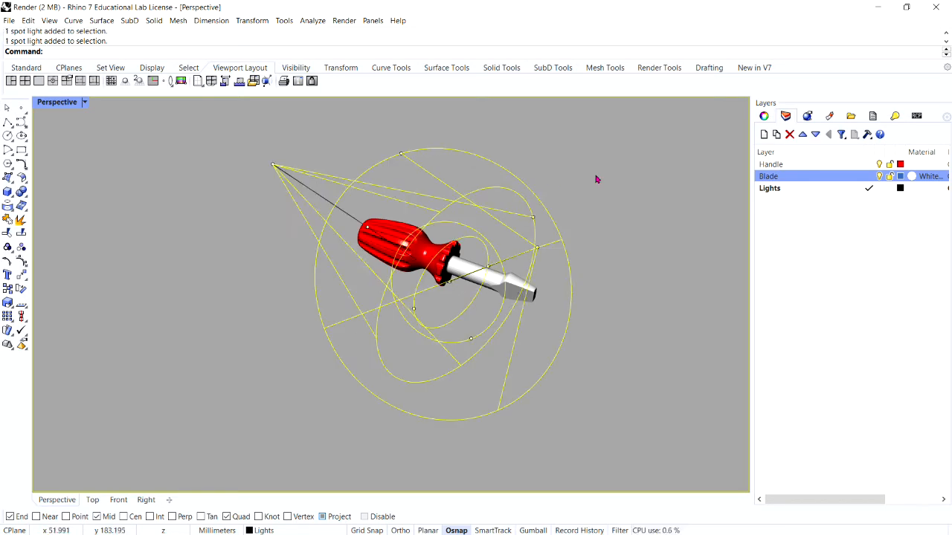
pyautogui.click(896, 117)
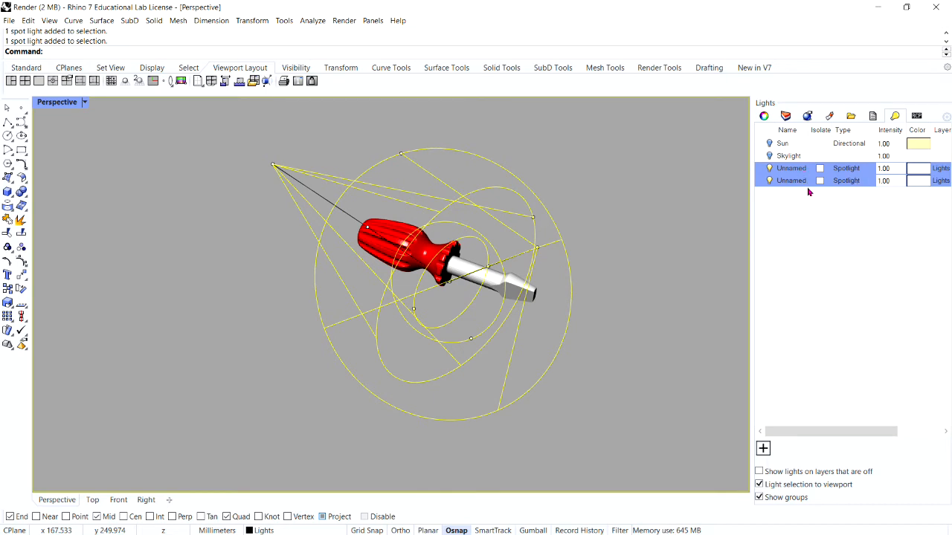
# Step: Select both spotlights around the screwdriver and set their intensity to 0.50
pyautogui.click(898, 170)
pyautogui.doubleClick(898, 171)
pyautogui.click(601, 219)
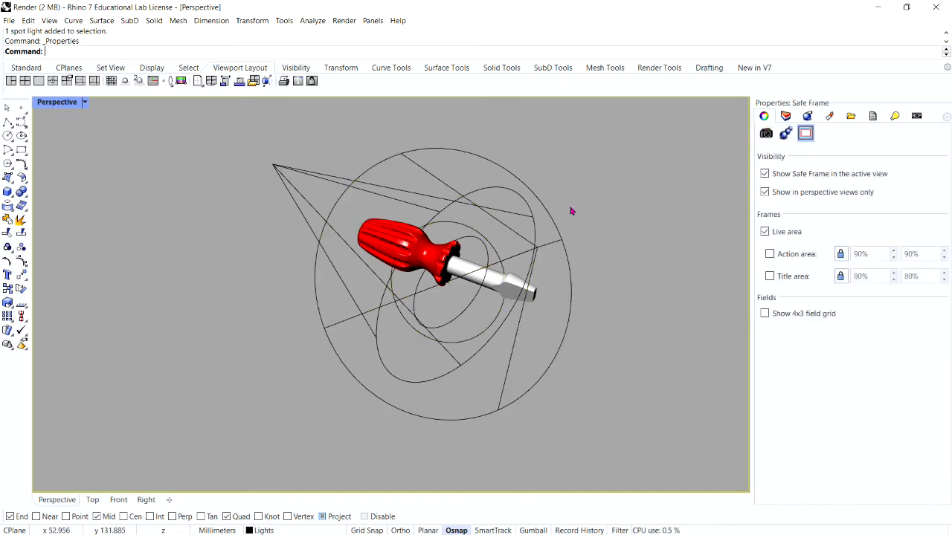
pyautogui.click(541, 201)
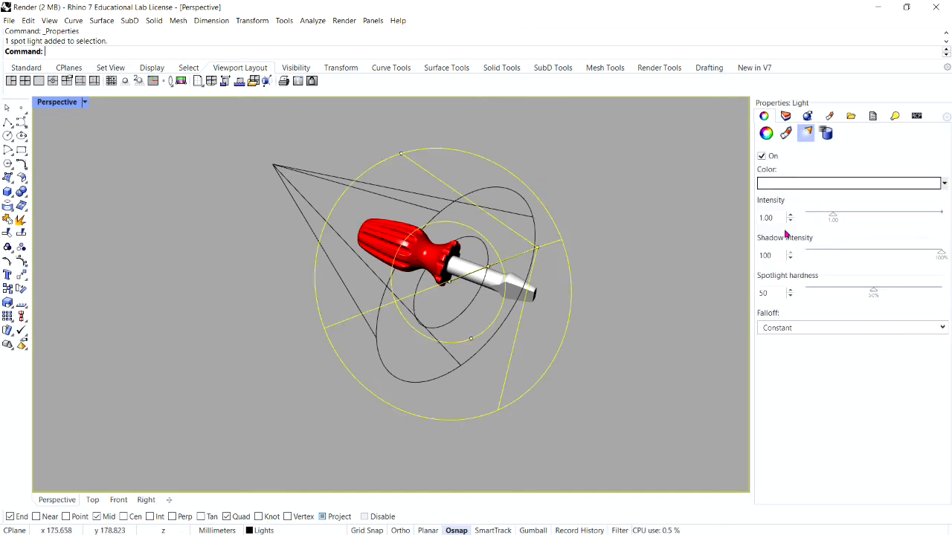
pyautogui.keyDown('shift'); pyautogui.click(528, 221); pyautogui.keyUp('shift')
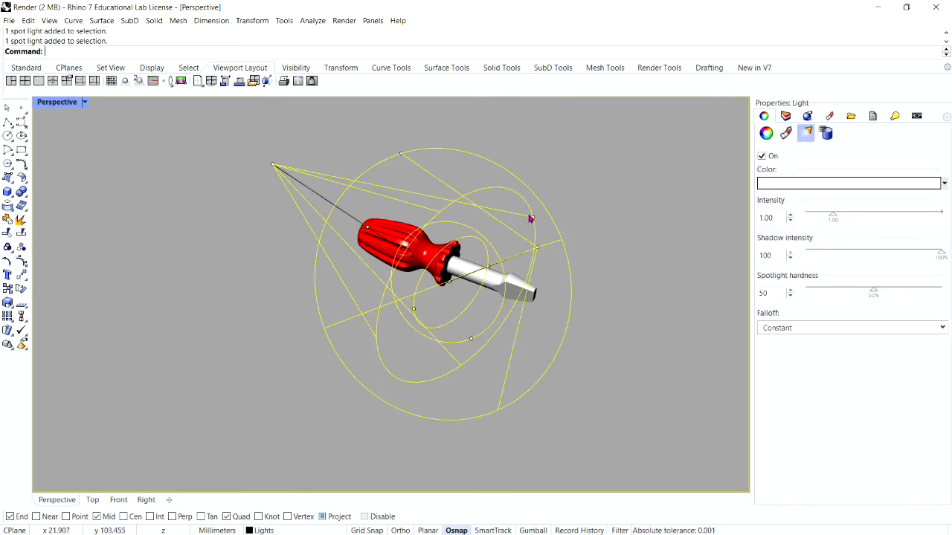
pyautogui.click(772, 221)
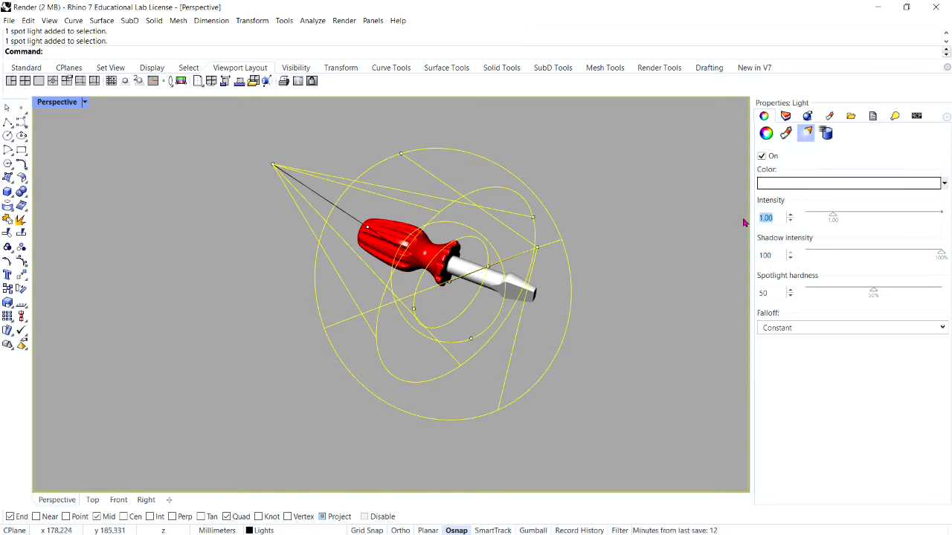
pyautogui.write('0.5')
pyautogui.press('Return')
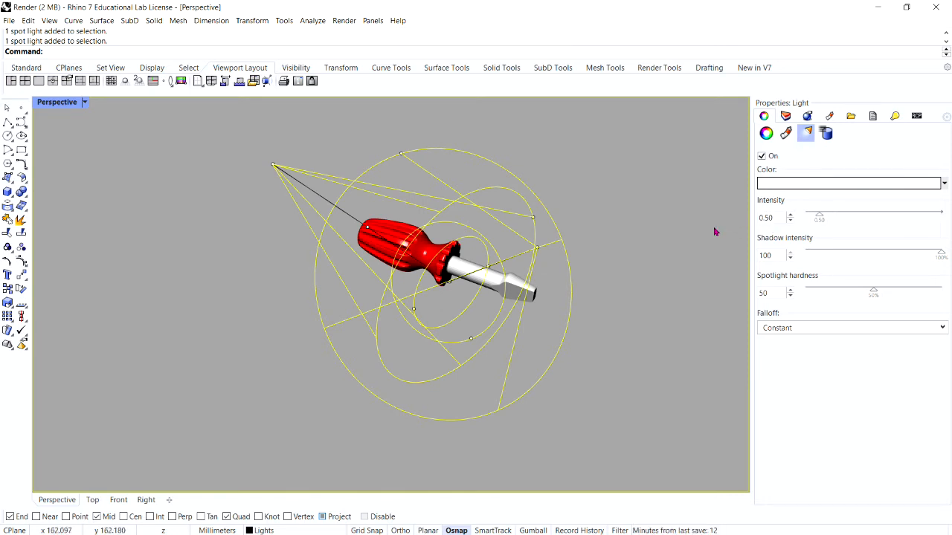
pyautogui.click(679, 235)
# Step: Render the Perspective view to check the spotlights at the reduced intensity, and close the render window
pyautogui.click(344, 20)
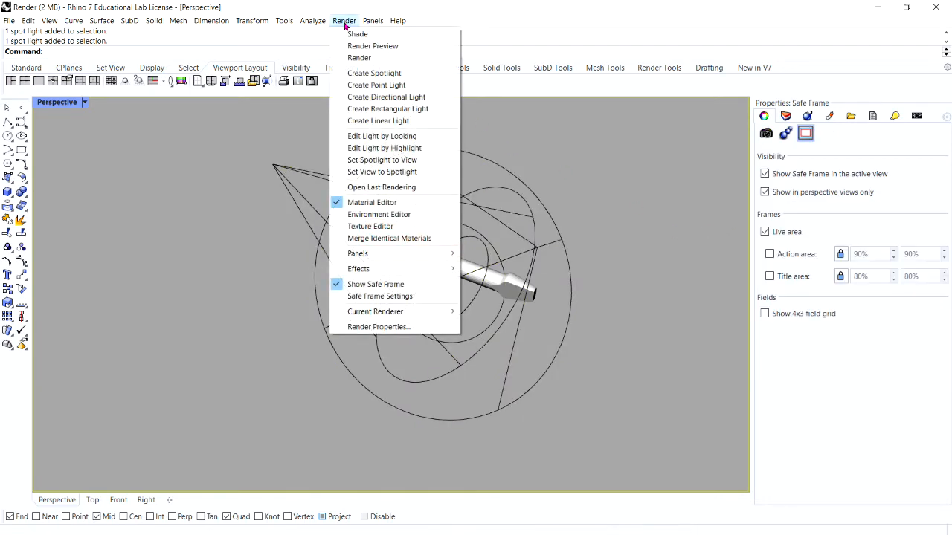
pyautogui.click(368, 60)
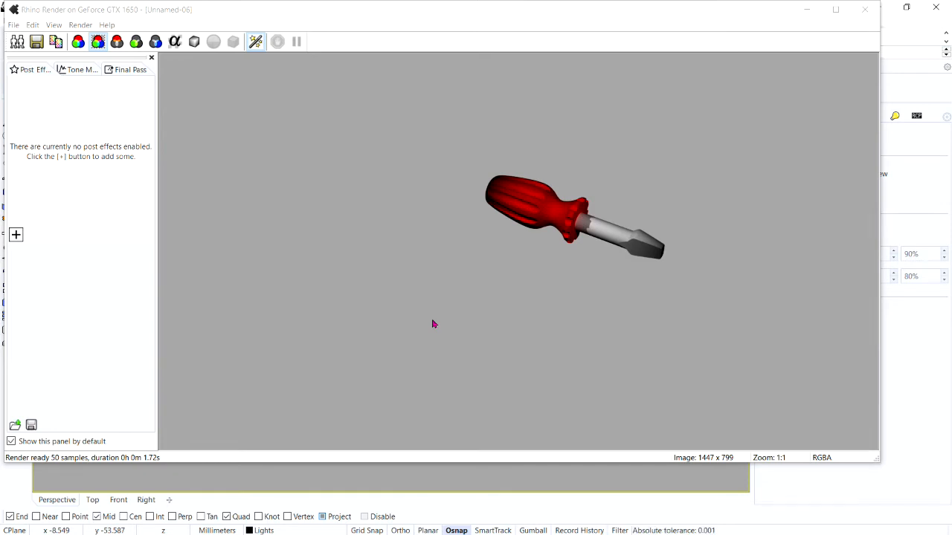
pyautogui.click(869, 15)
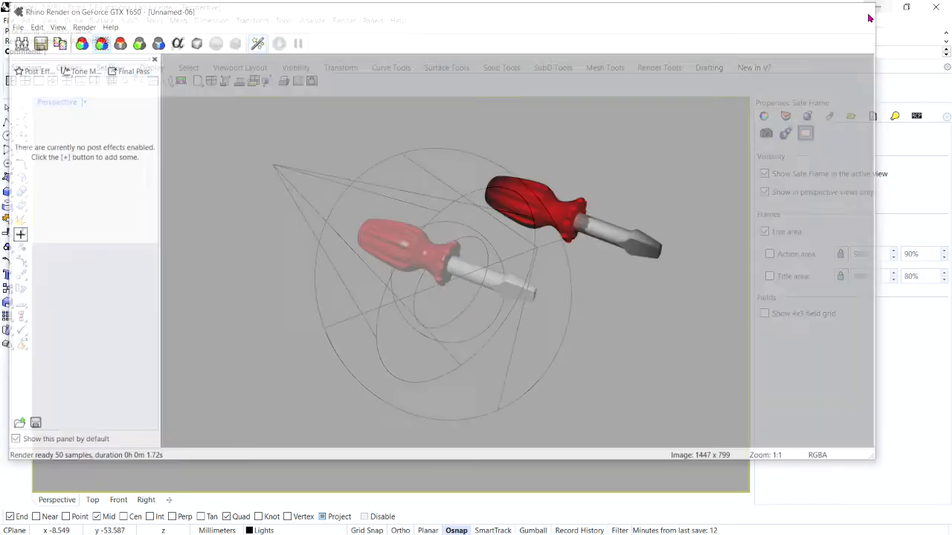
# Step: Assign the cell2 image as the bump texture of the screwdriver handle's red material
pyautogui.scroll(3, 504, 257)
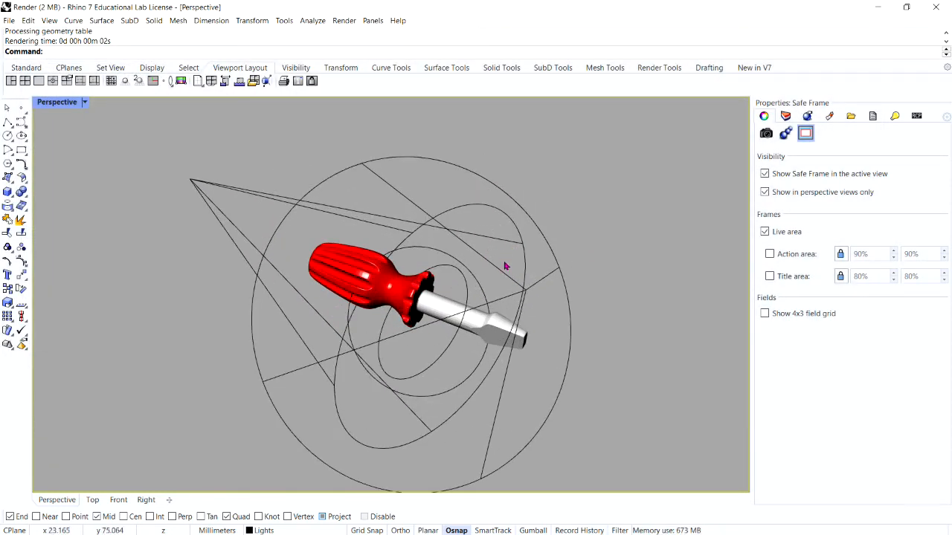
pyautogui.scroll(-1, 506, 266)
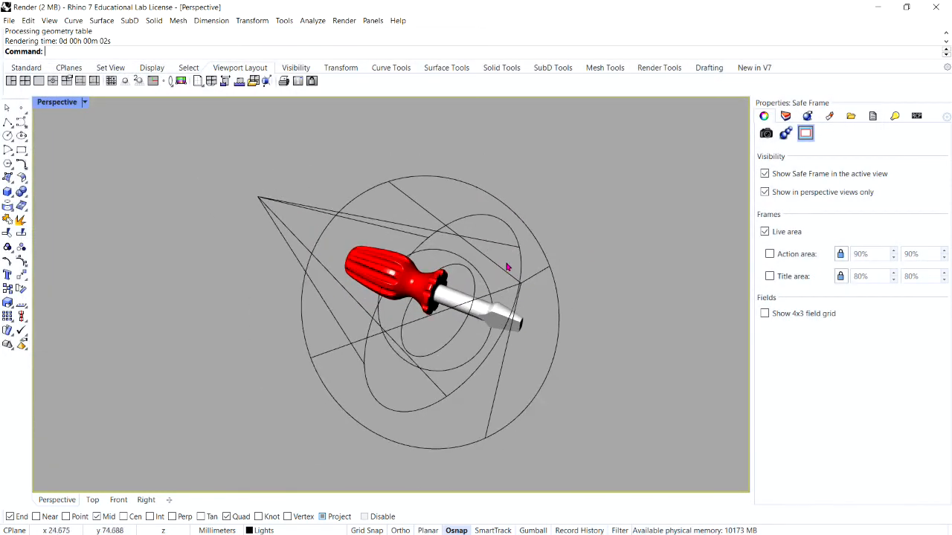
pyautogui.scroll(1, 464, 330)
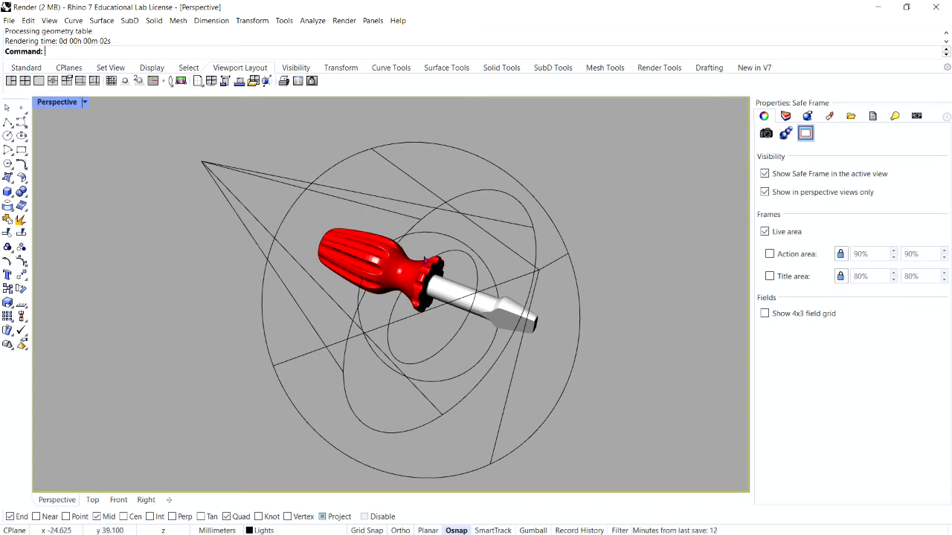
pyautogui.scroll(5, 428, 257)
pyautogui.click(452, 266)
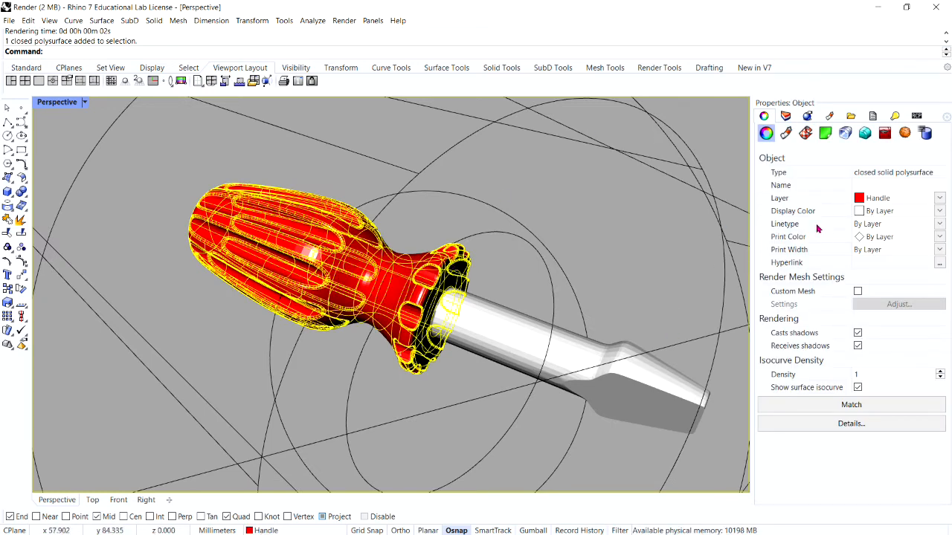
pyautogui.click(786, 133)
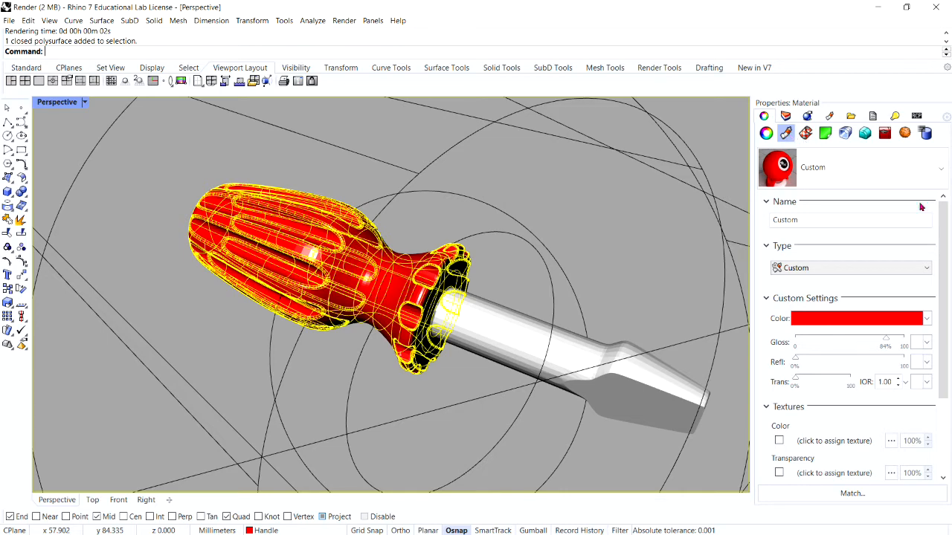
pyautogui.moveTo(947, 276); pyautogui.dragTo(946, 360)
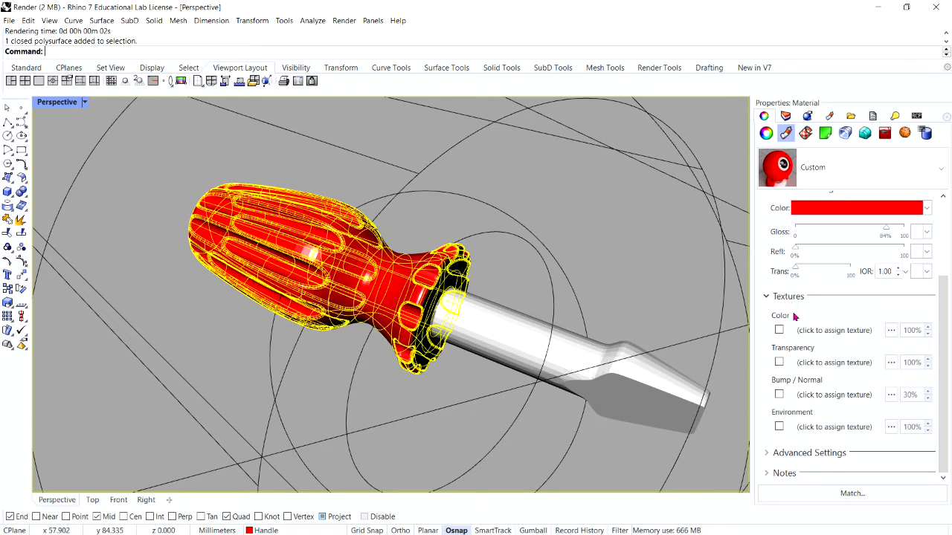
pyautogui.click(778, 395)
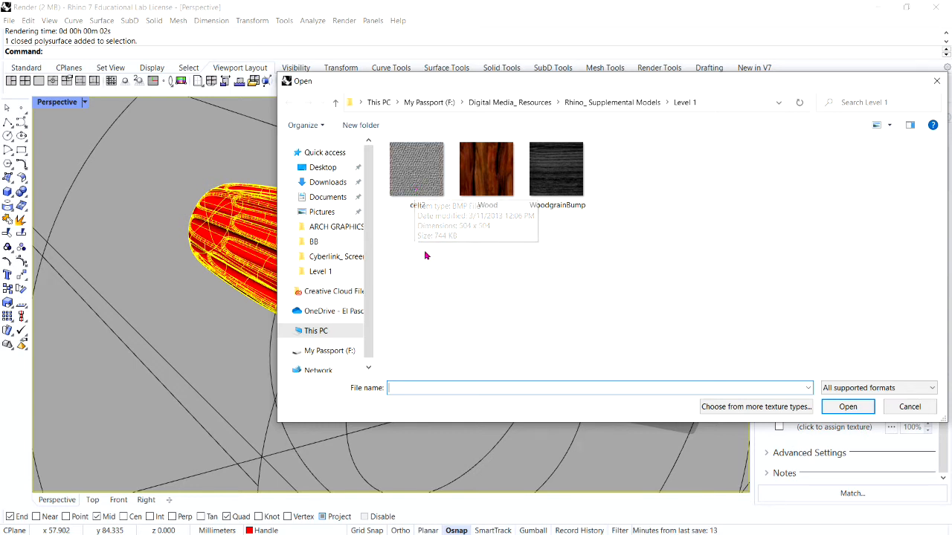
pyautogui.click(414, 183)
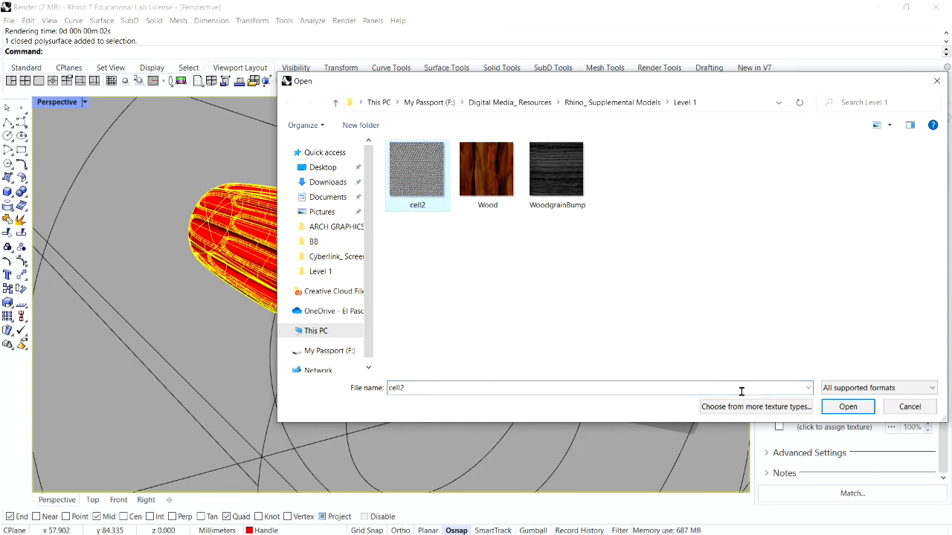
pyautogui.click(846, 410)
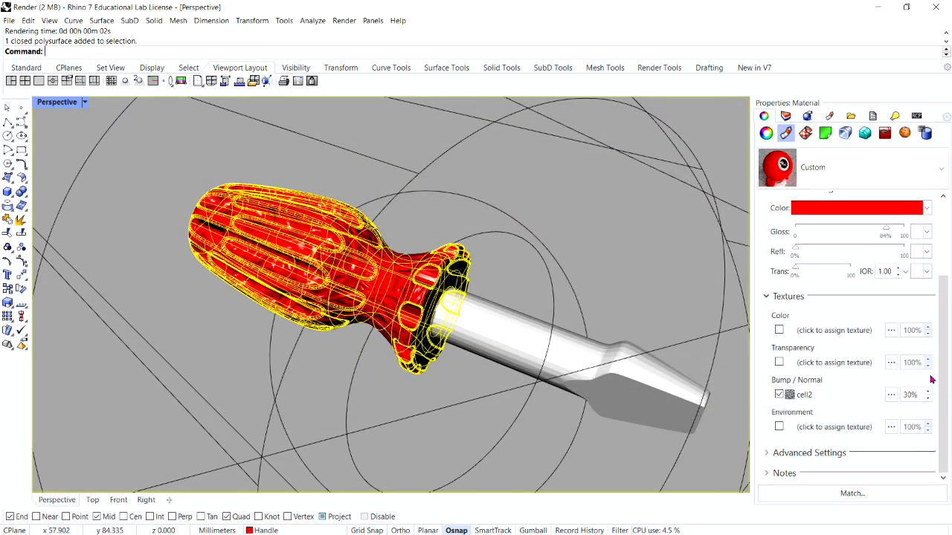
# Step: Set the handle material's bump strength to 100% and expand the material's advanced settings
pyautogui.click(916, 395)
pyautogui.write('100')
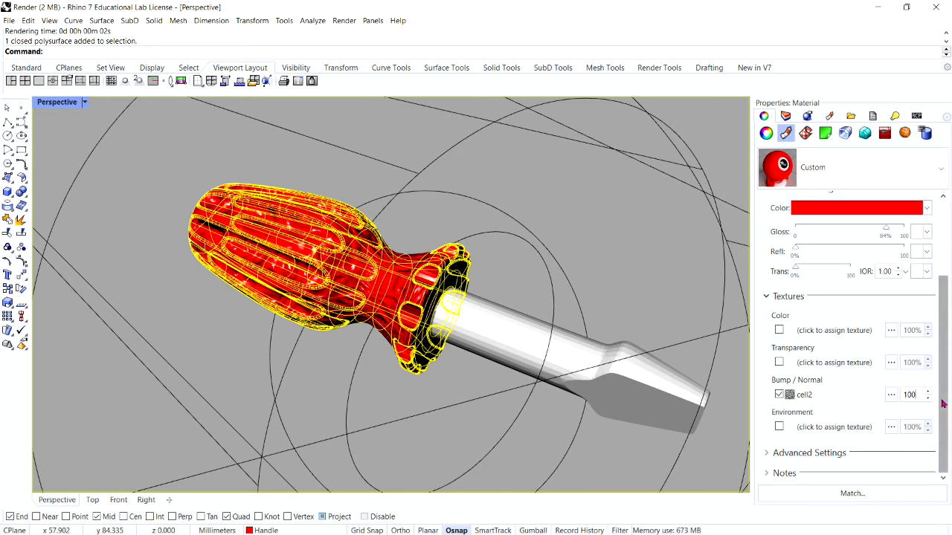
pyautogui.click(821, 453)
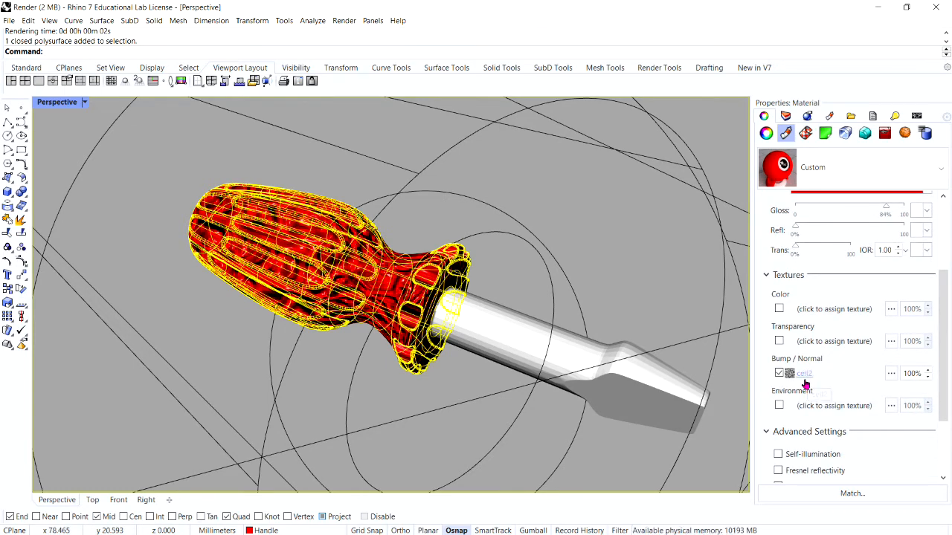
# Step: Edit the cell2 bump texture so its mapping repeats 2.0 times in both U and V
pyautogui.click(808, 377)
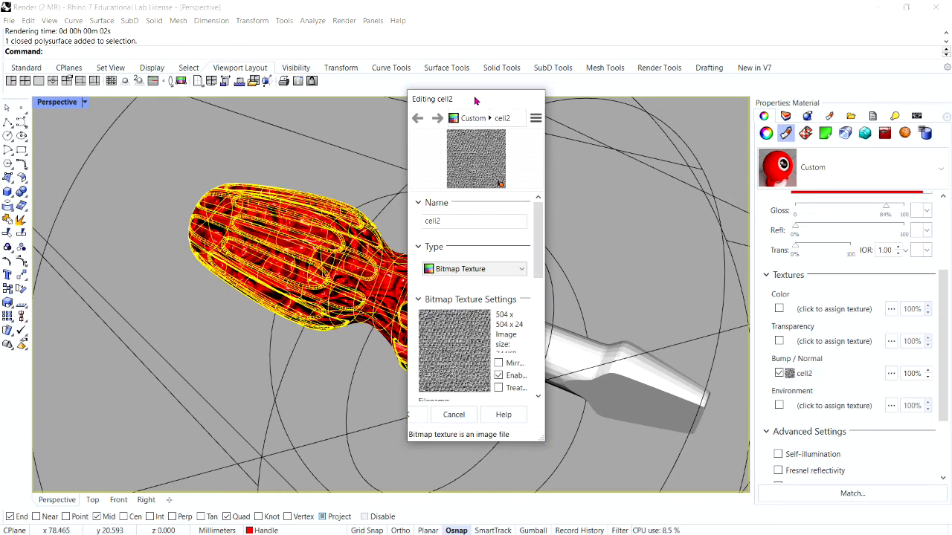
pyautogui.moveTo(478, 101); pyautogui.dragTo(439, 68)
pyautogui.moveTo(510, 217); pyautogui.dragTo(626, 290)
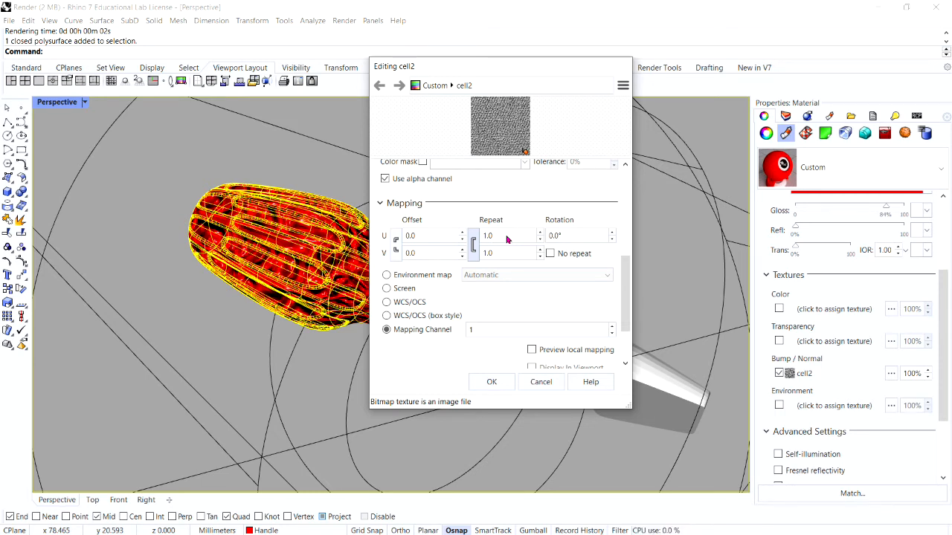
pyautogui.doubleClick(501, 235)
pyautogui.write('2')
pyautogui.doubleClick(502, 252)
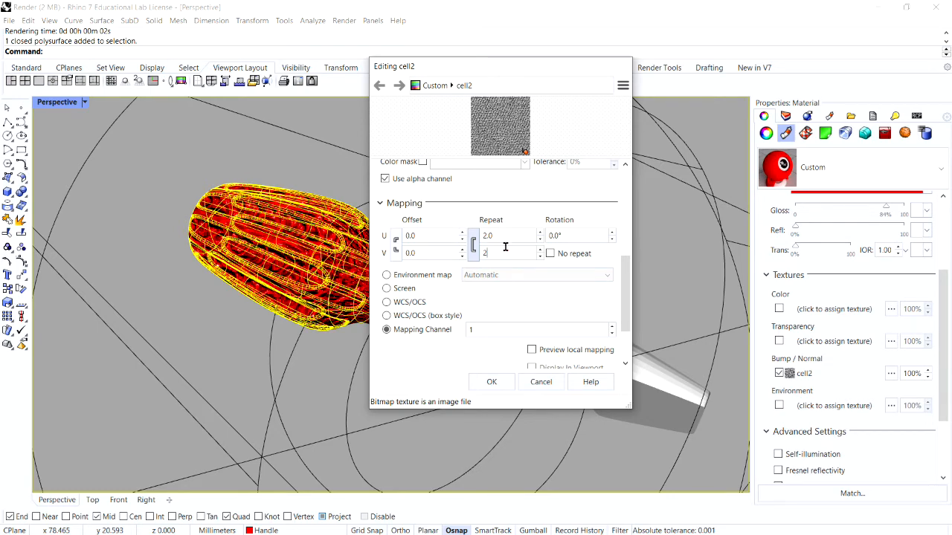
pyautogui.doubleClick(512, 235)
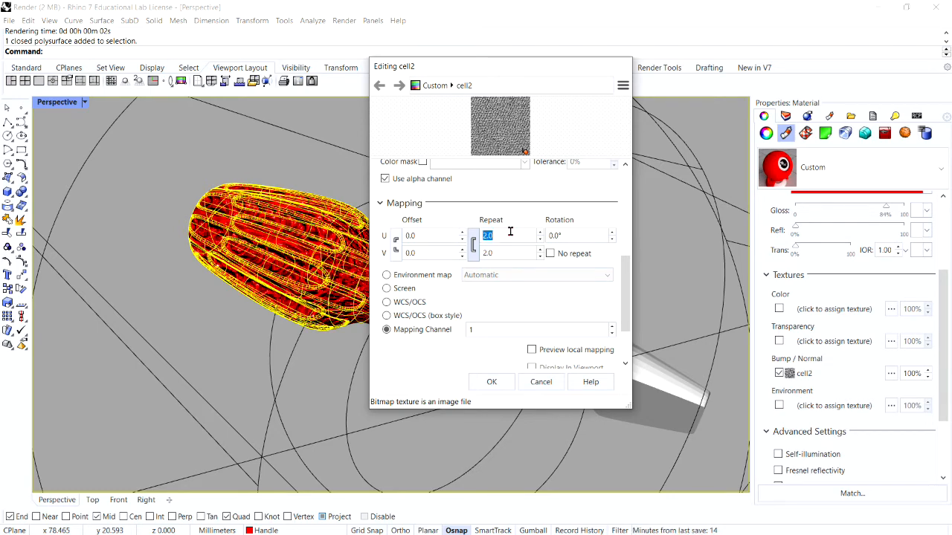
pyautogui.click(497, 382)
# Step: Deselect the handle, render the screwdriver with its bump texture, and close the render window
pyautogui.click(331, 368)
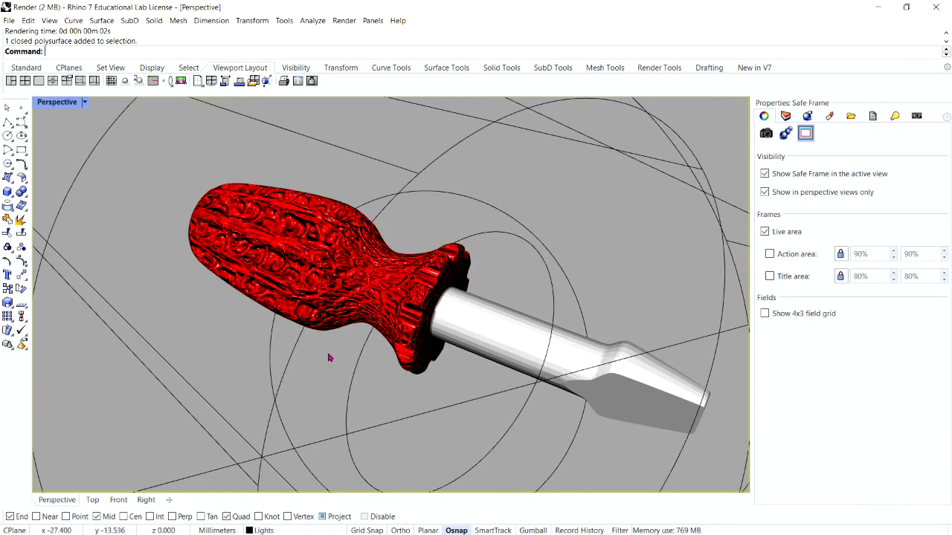
pyautogui.click(344, 20)
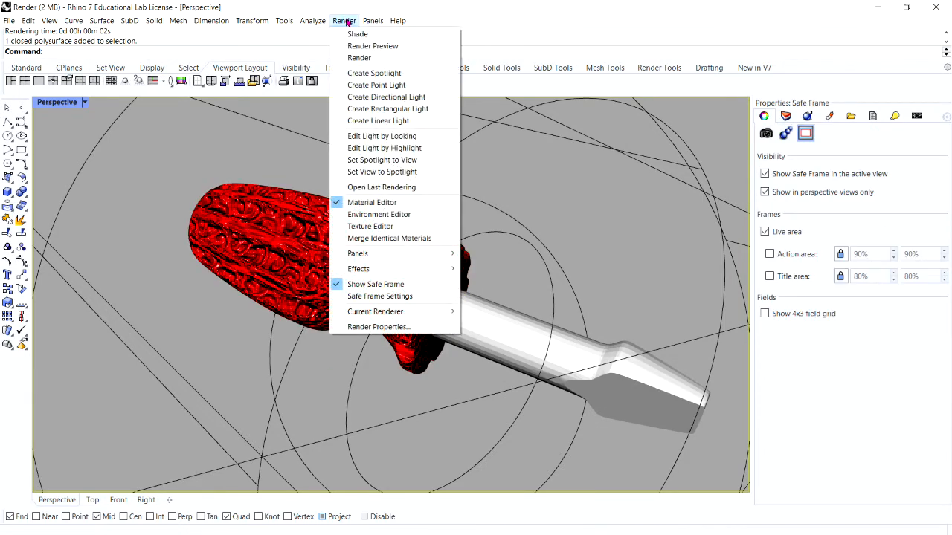
pyautogui.click(355, 58)
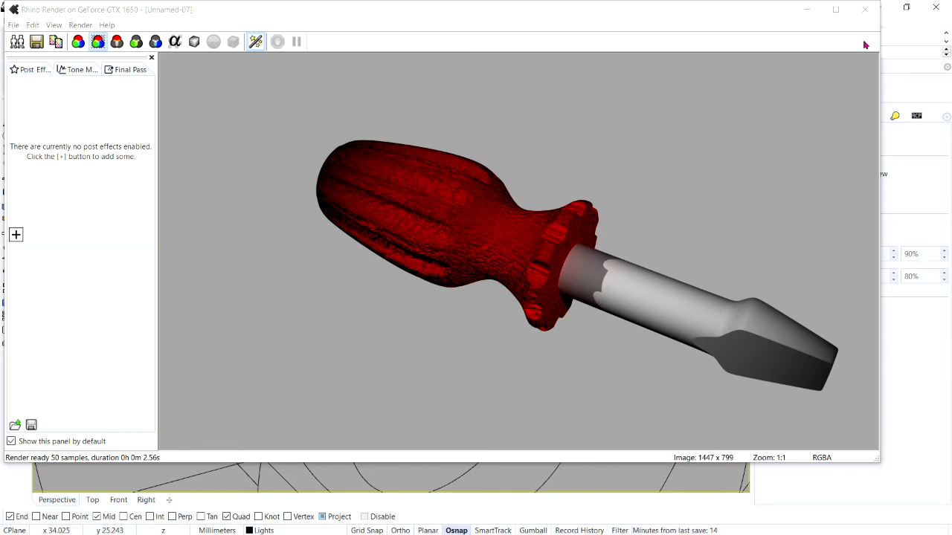
pyautogui.click(864, 9)
# Step: Select the handle again and turn off the cell2 bump texture in its material
pyautogui.scroll(-3, 451, 246)
pyautogui.scroll(4, 253, 269)
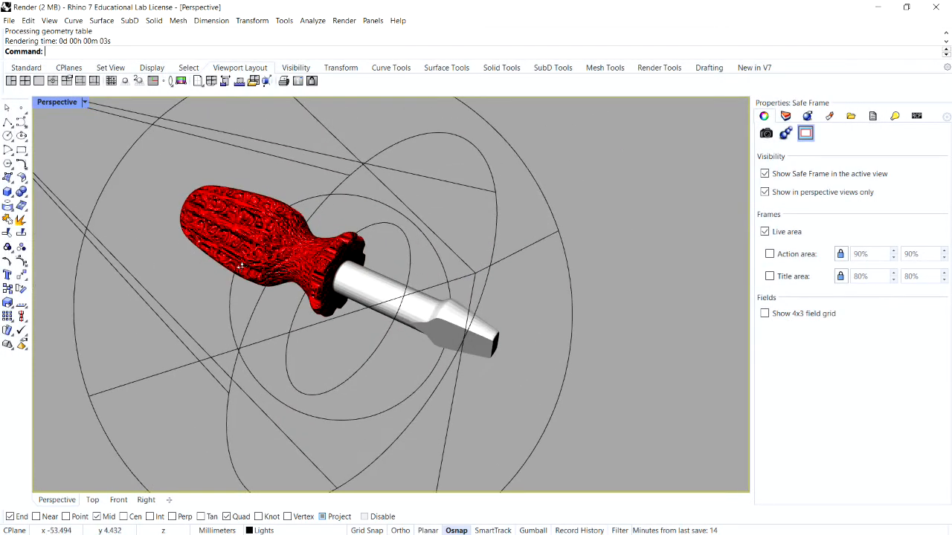
pyautogui.scroll(-4, 275, 212)
pyautogui.scroll(4, 274, 212)
pyautogui.click(275, 212)
pyautogui.scroll(-2, 556, 270)
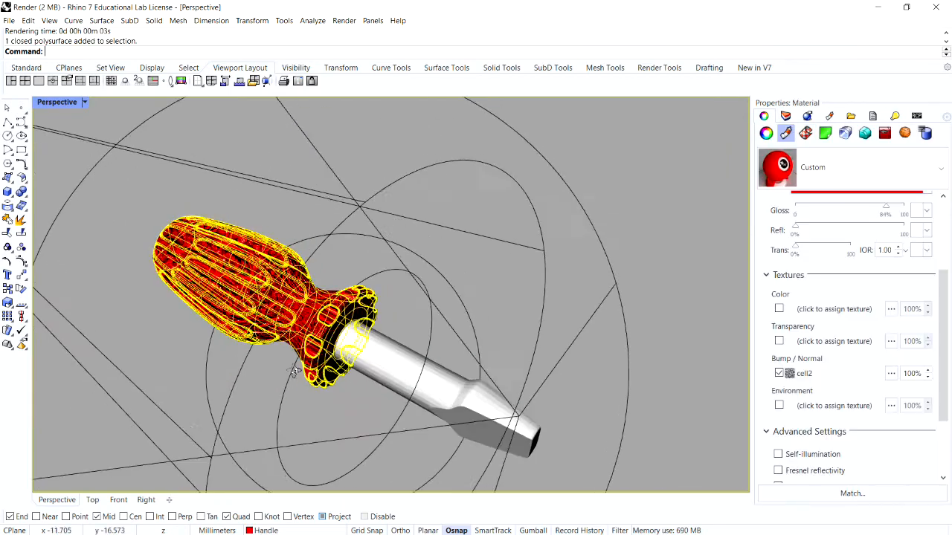
pyautogui.scroll(-1, 438, 291)
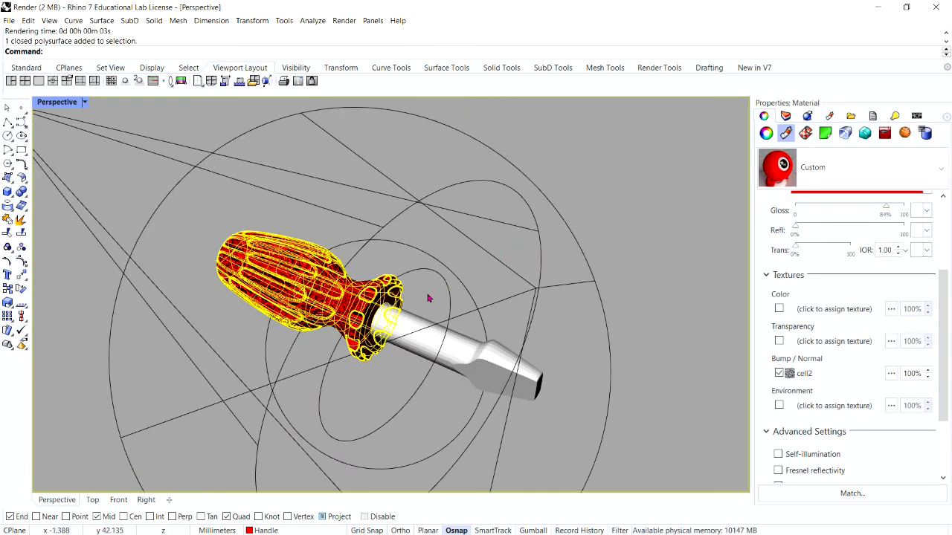
pyautogui.scroll(3, 420, 303)
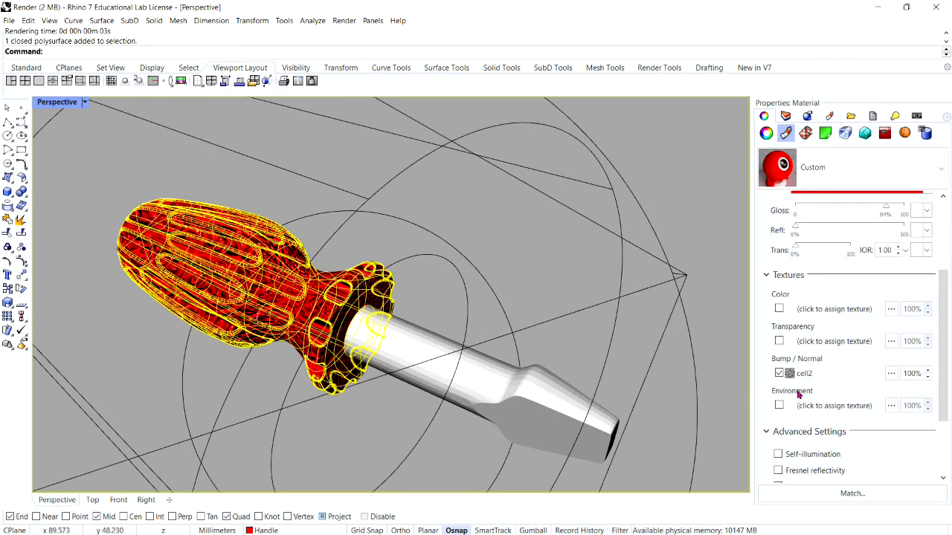
pyautogui.click(778, 373)
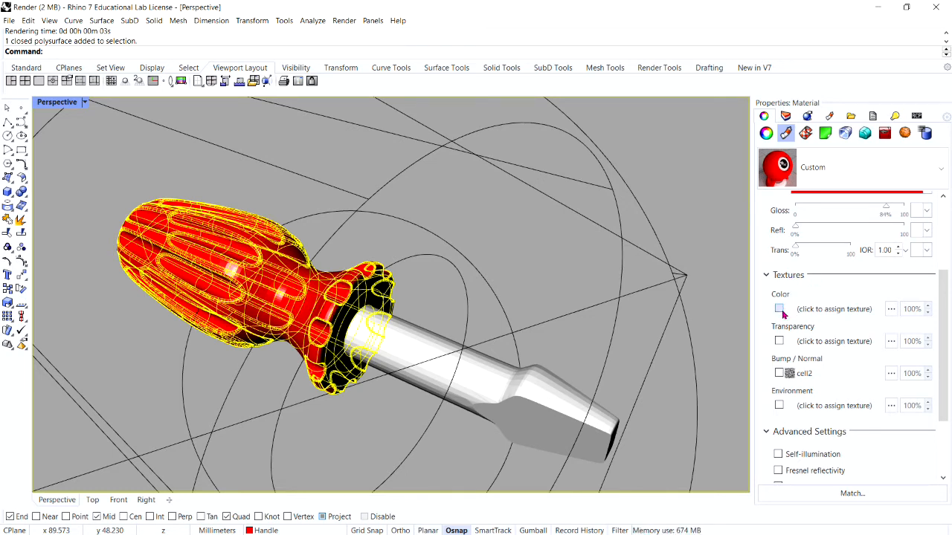
# Step: Assign the Wood image as the handle material's color texture and open that texture for editing
pyautogui.click(825, 310)
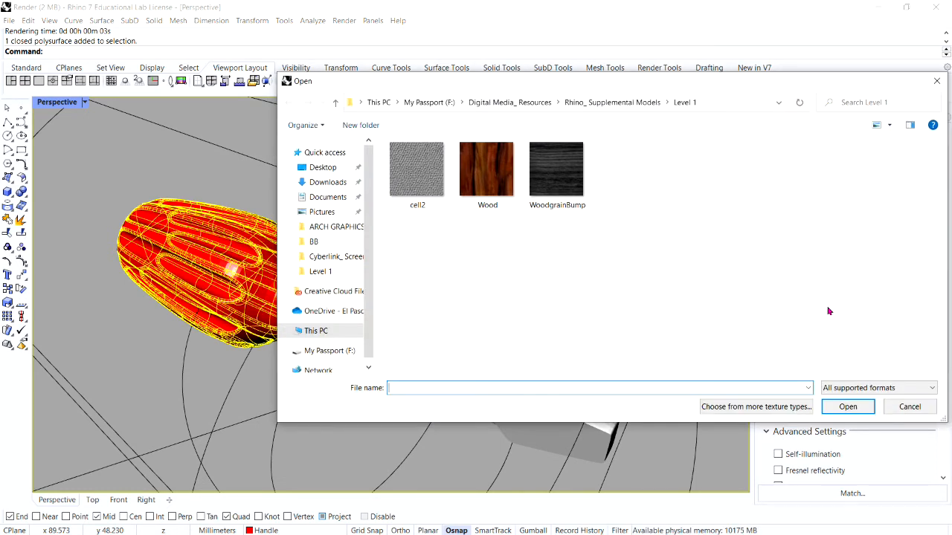
pyautogui.click(487, 172)
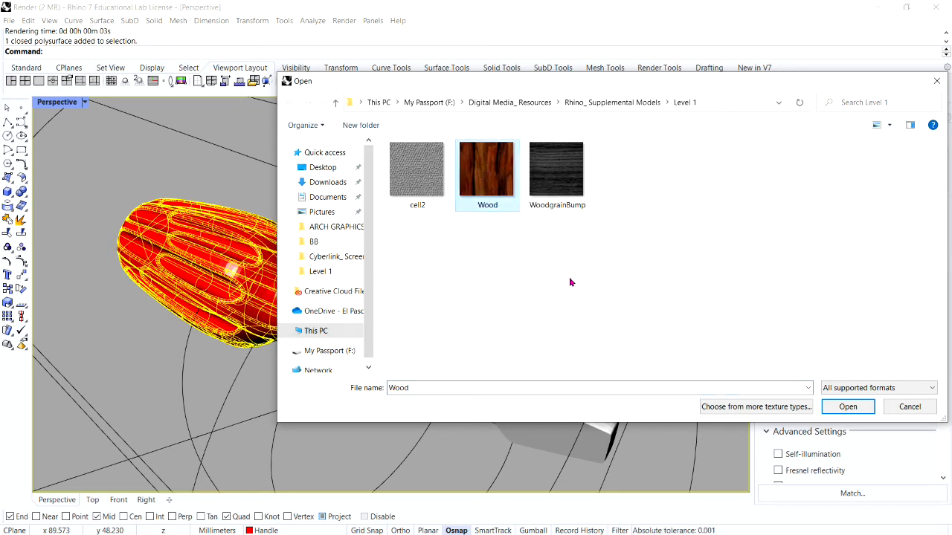
pyautogui.click(846, 407)
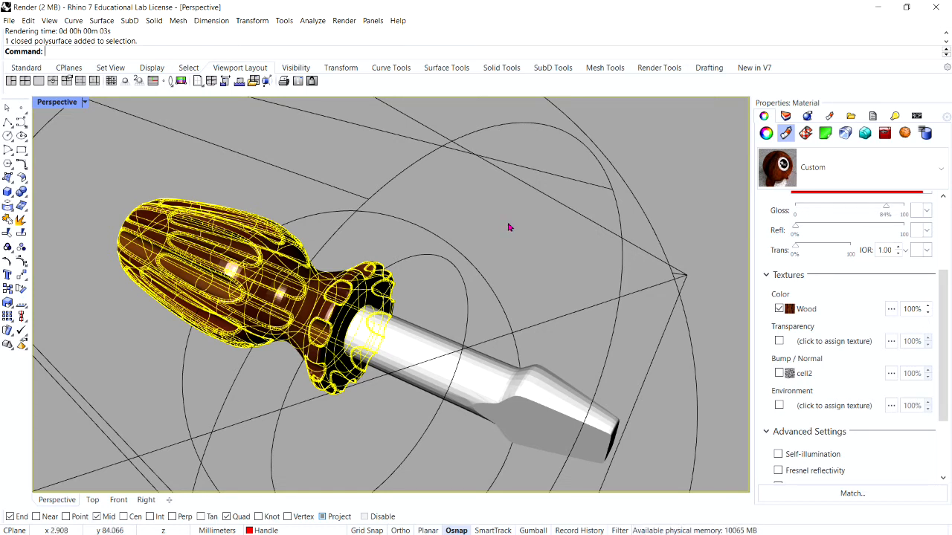
pyautogui.click(809, 314)
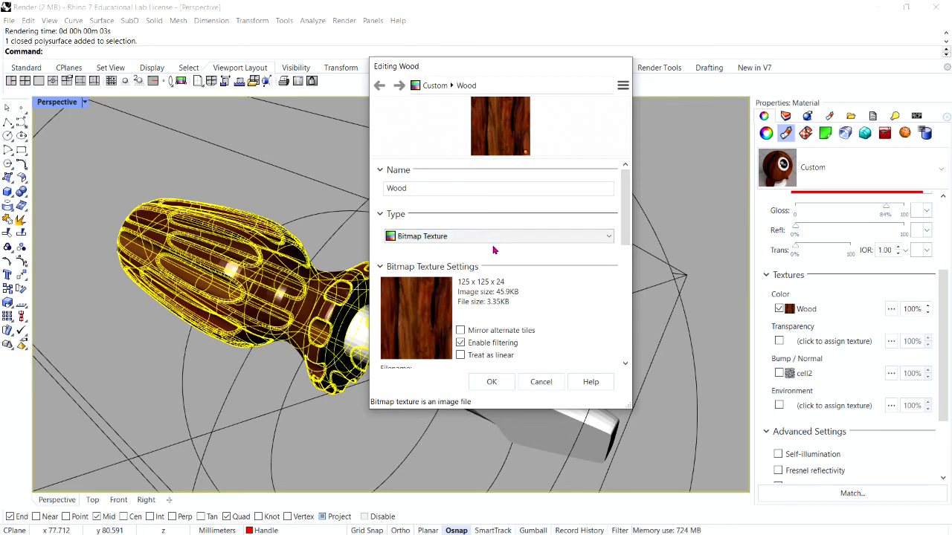
# Step: Set the Wood texture's mapping repeat to 4 in U and 6 in V and accept the texture changes
pyautogui.moveTo(630, 201); pyautogui.dragTo(629, 289)
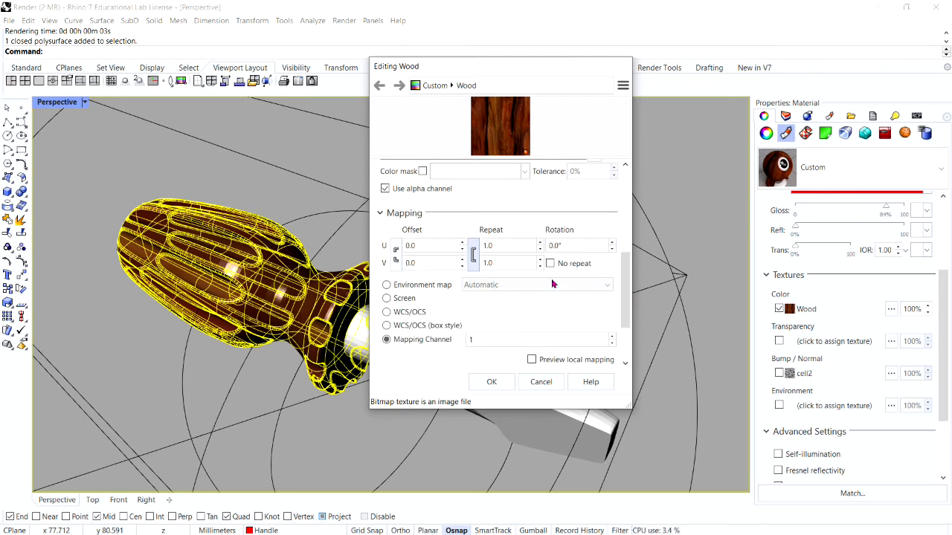
pyautogui.doubleClick(483, 246)
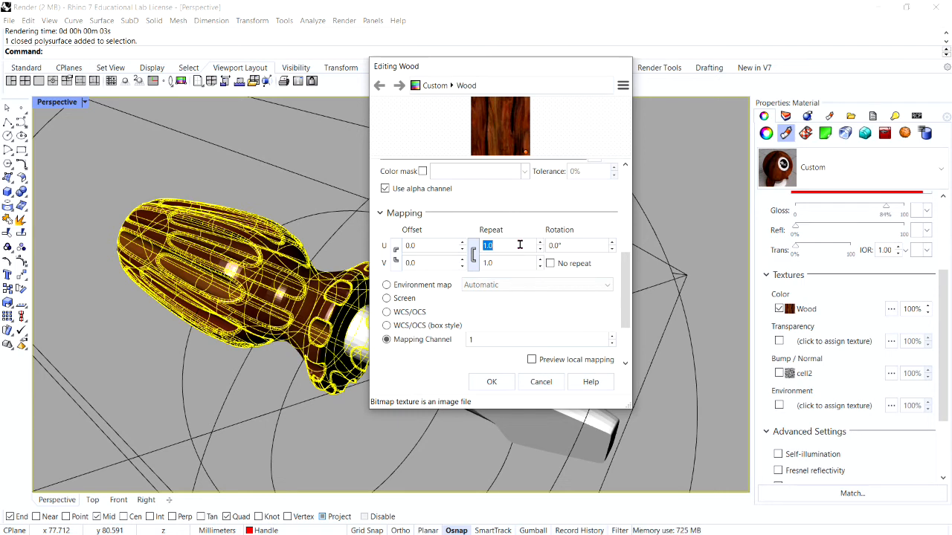
pyautogui.write('4')
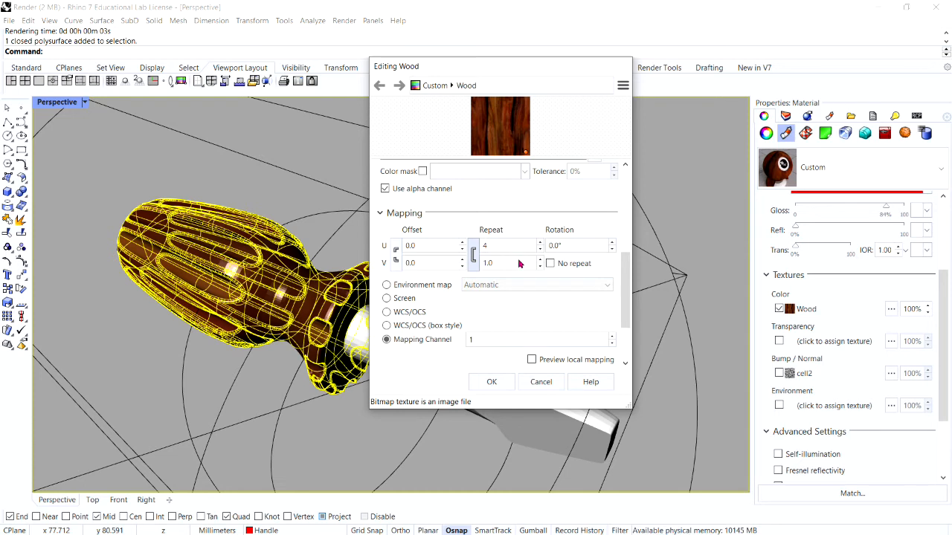
pyautogui.press('Tab')
pyautogui.write('6')
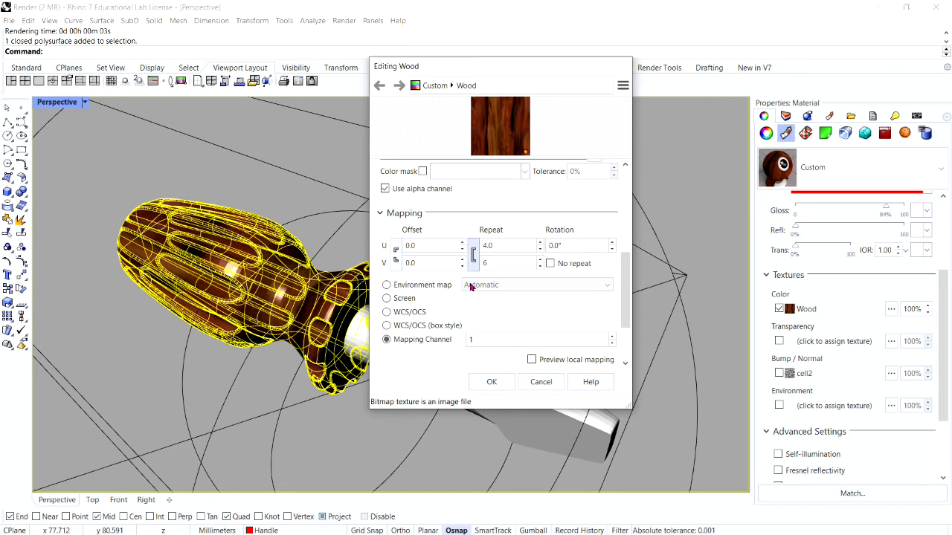
pyautogui.click(487, 382)
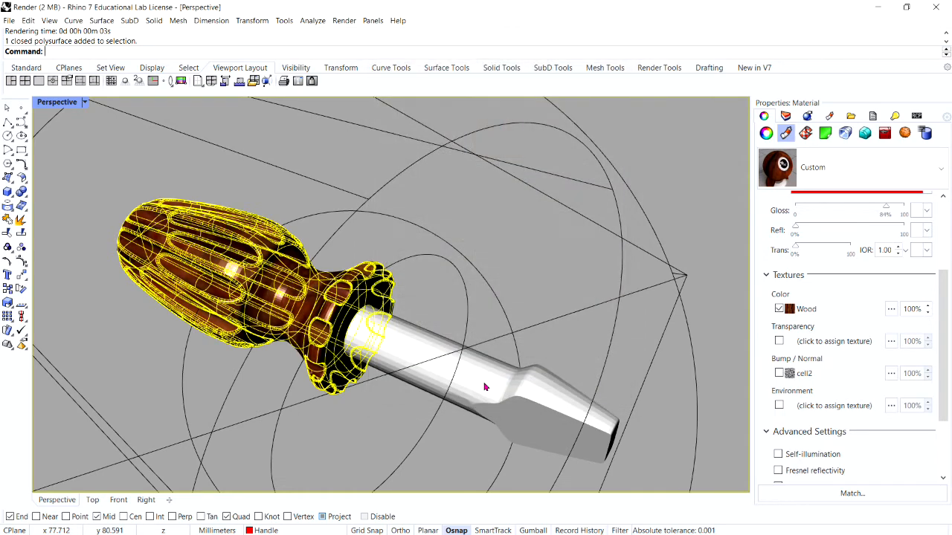
# Step: Deselect the handle, render the screwdriver with the repeated wood texture, and close the render window
pyautogui.click(608, 204)
pyautogui.scroll(-6, 609, 205)
pyautogui.scroll(6, 510, 267)
pyautogui.moveTo(509, 266); pyautogui.dragTo(520, 317, button='right')
pyautogui.scroll(-7, 500, 287)
pyautogui.scroll(7, 500, 286)
pyautogui.scroll(-5, 520, 317)
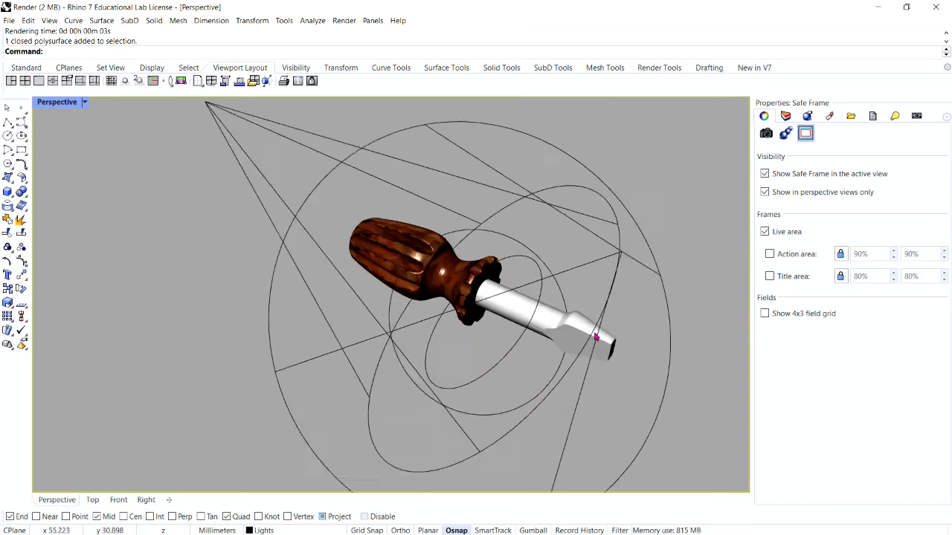
pyautogui.scroll(3, 521, 317)
pyautogui.click(344, 20)
pyautogui.click(359, 58)
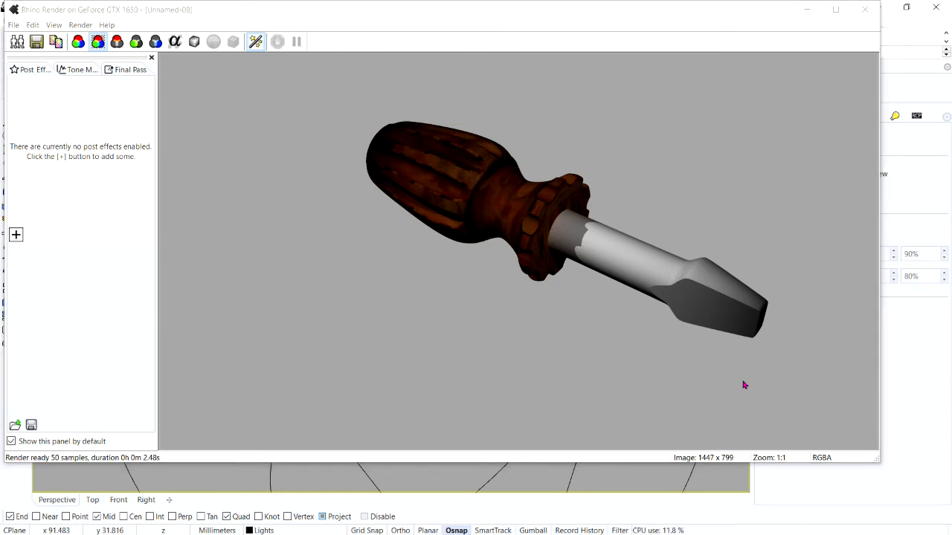
pyautogui.click(866, 13)
pyautogui.click(865, 13)
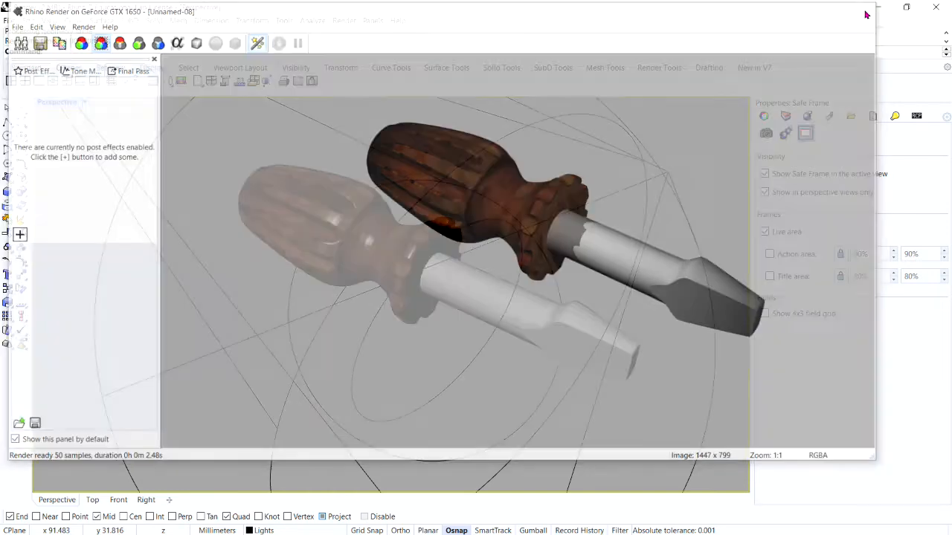
# Step: Select both spotlights around the screwdriver, set their intensity to 0.75, and deselect them
pyautogui.scroll(-5, 580, 201)
pyautogui.moveTo(606, 224); pyautogui.dragTo(499, 154)
pyautogui.doubleClick(766, 219)
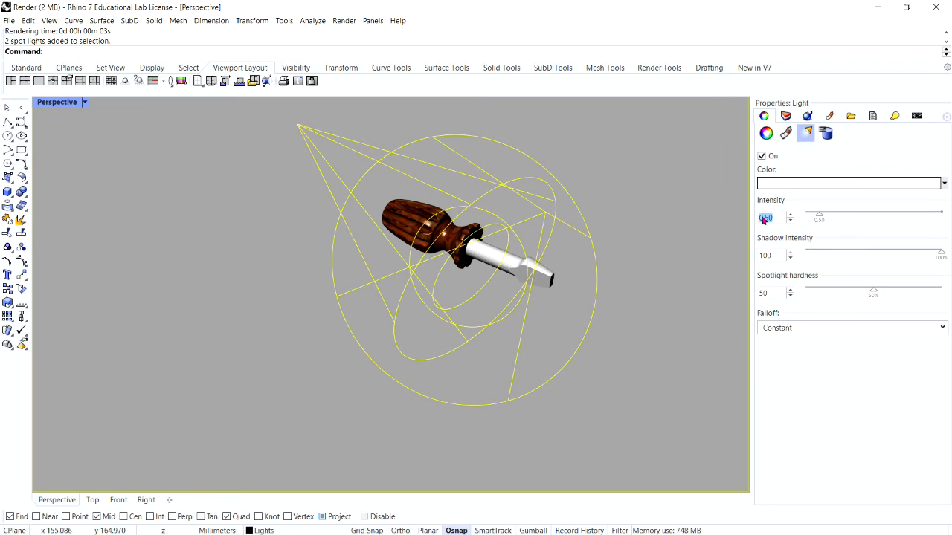
pyautogui.press('BackSpace')
pyautogui.write('0.57')
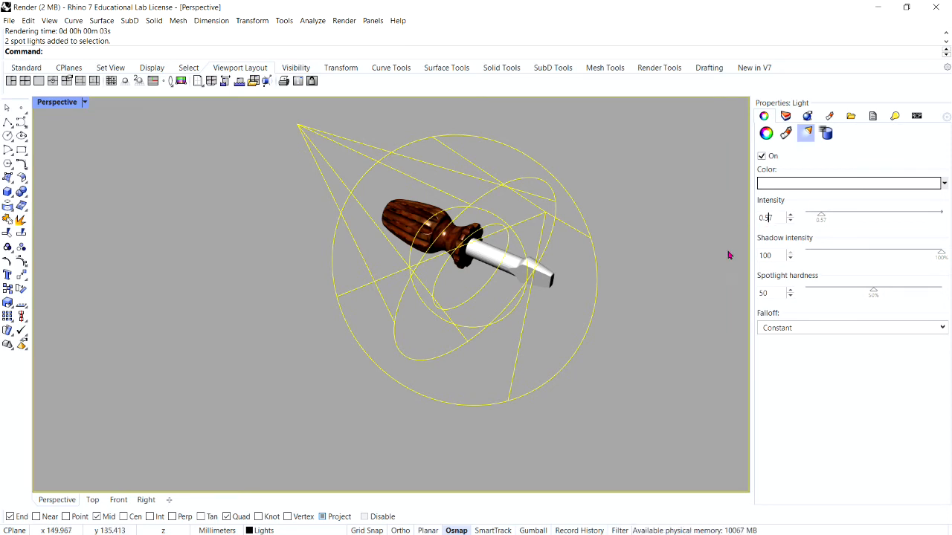
pyautogui.press('BackSpace')
pyautogui.press('BackSpace')
pyautogui.write('75')
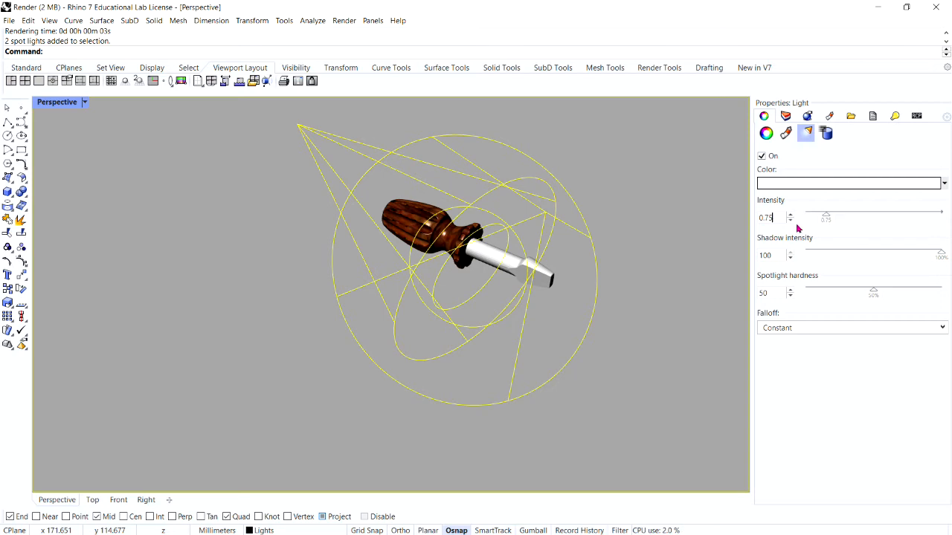
pyautogui.click(684, 319)
pyautogui.moveTo(684, 319); pyautogui.dragTo(522, 414, button='right')
pyautogui.scroll(6, 595, 231)
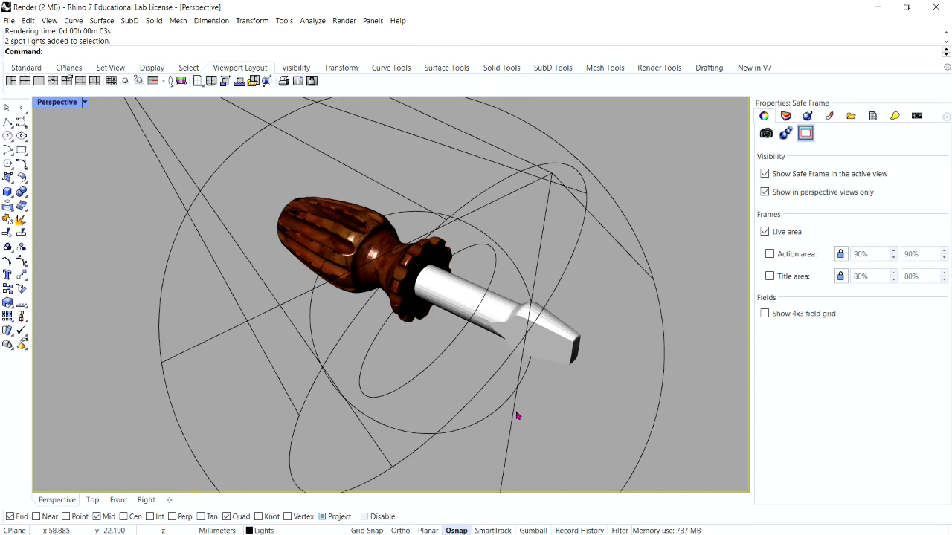
# Step: Select the handle, widen its material settings, and raise the wood material's transparency to about 30%
pyautogui.click(376, 222)
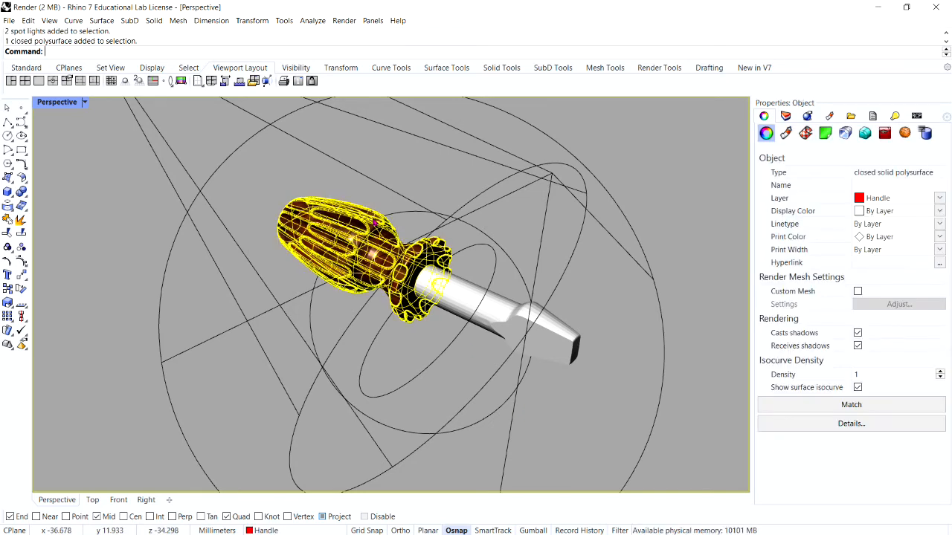
pyautogui.click(786, 133)
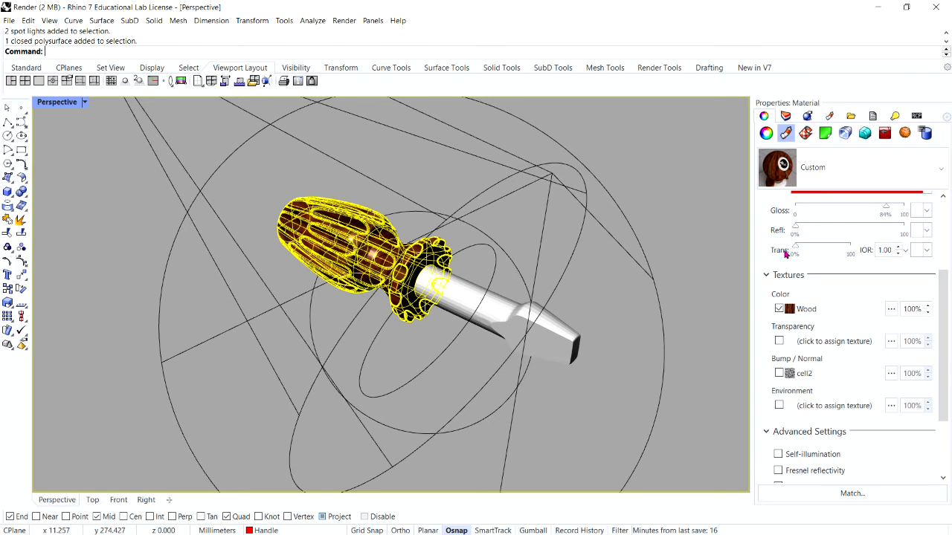
pyautogui.moveTo(749, 249); pyautogui.dragTo(679, 260)
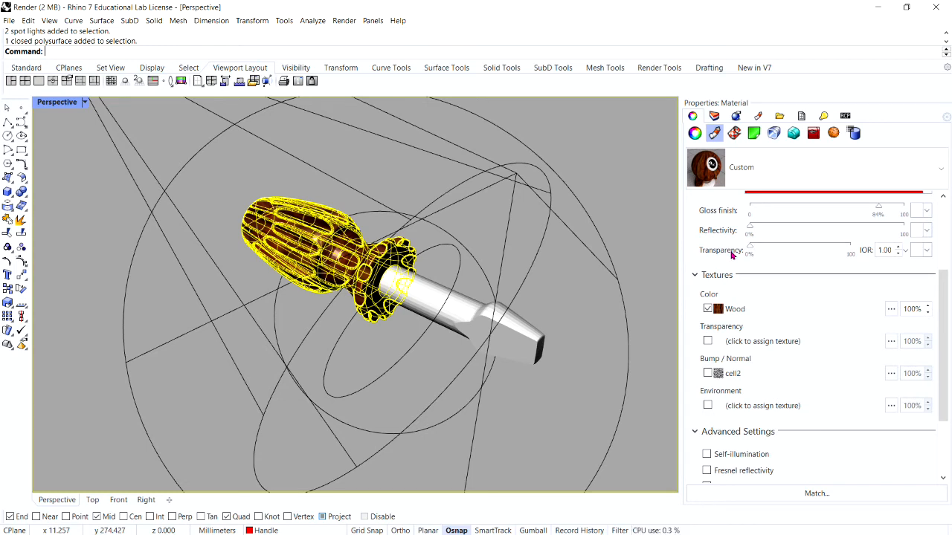
pyautogui.moveTo(745, 257); pyautogui.dragTo(789, 264)
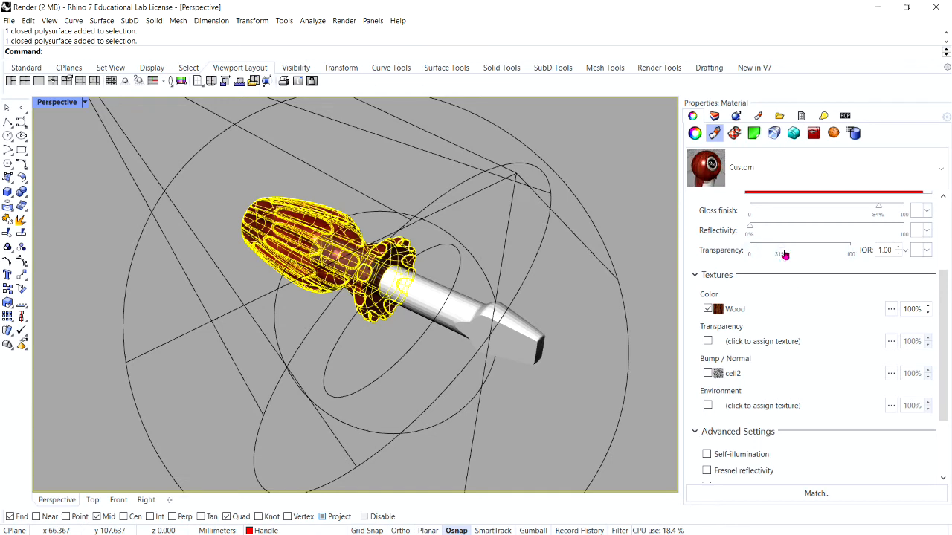
pyautogui.moveTo(783, 250); pyautogui.dragTo(783, 252)
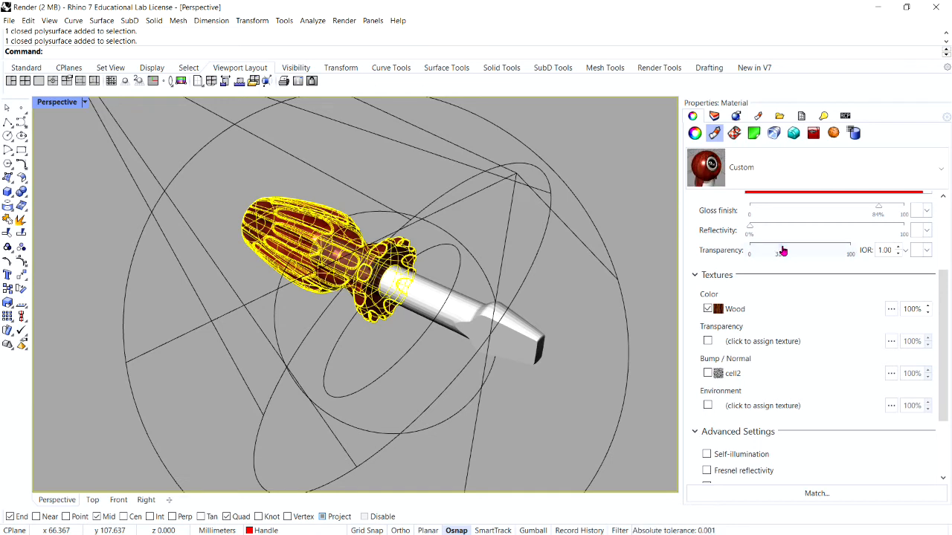
# Step: Clear the selection, render the screwdriver with its semi-transparent wood handle, and close the render window
pyautogui.click(593, 261)
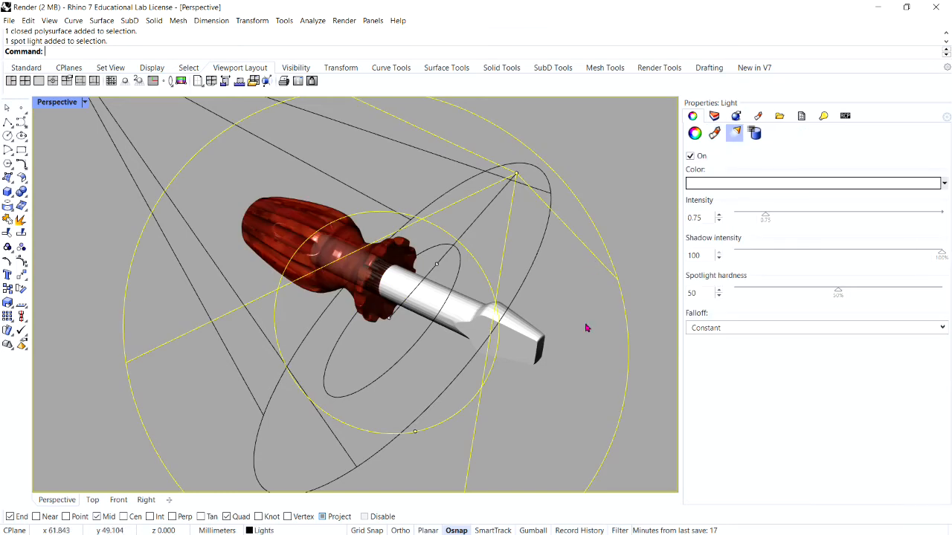
pyautogui.moveTo(493, 331); pyautogui.dragTo(558, 306, button='right')
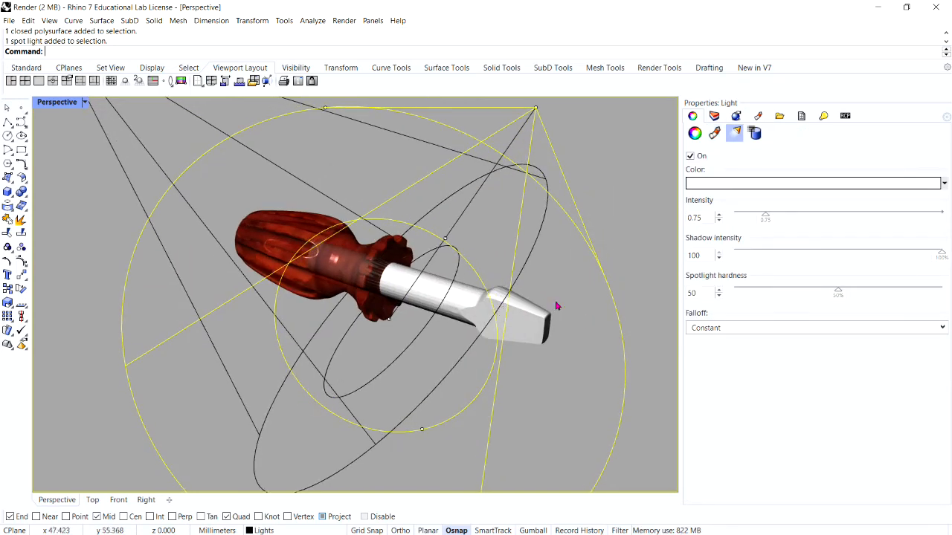
pyautogui.click(557, 306)
pyautogui.moveTo(681, 320); pyautogui.dragTo(775, 317)
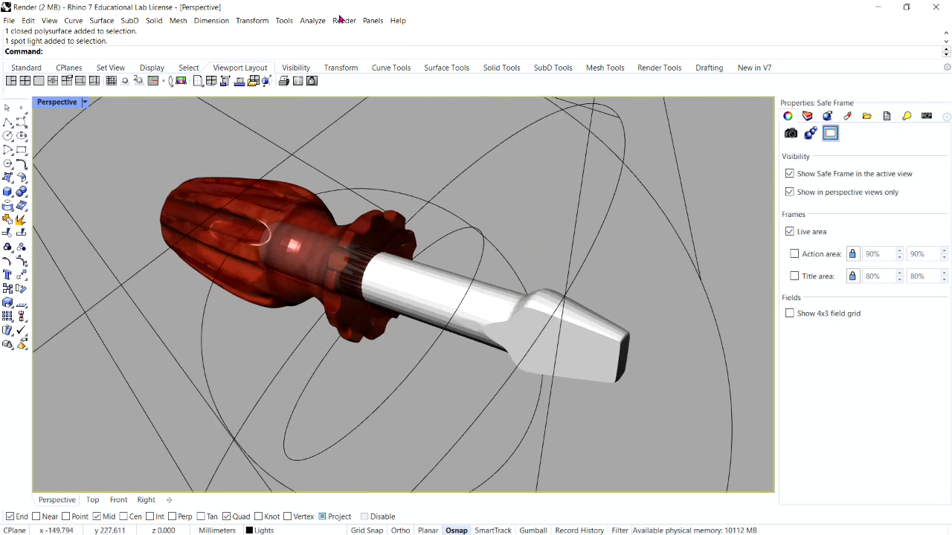
pyautogui.click(343, 20)
pyautogui.click(355, 58)
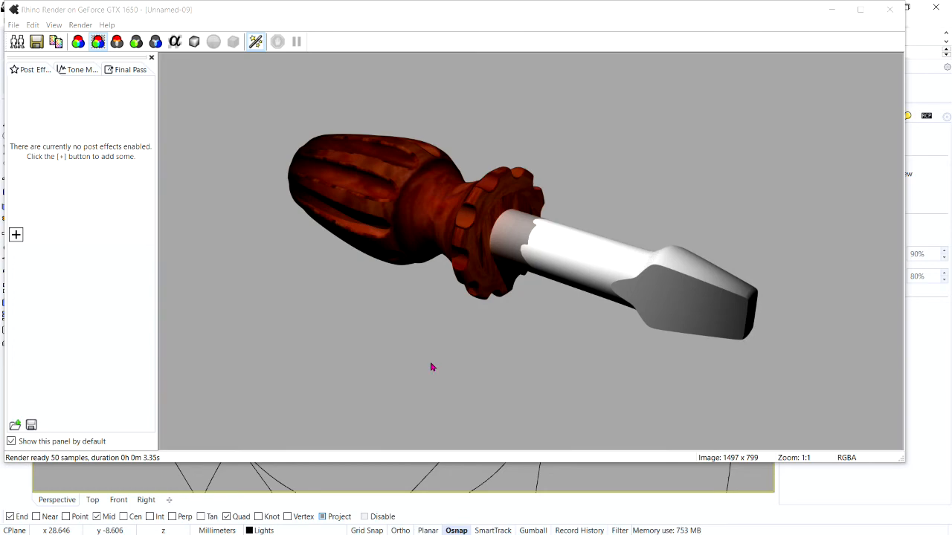
pyautogui.click(889, 9)
# Step: Select the handle and assign it a new material of type Custom
pyautogui.click(384, 233)
pyautogui.scroll(-5, 402, 238)
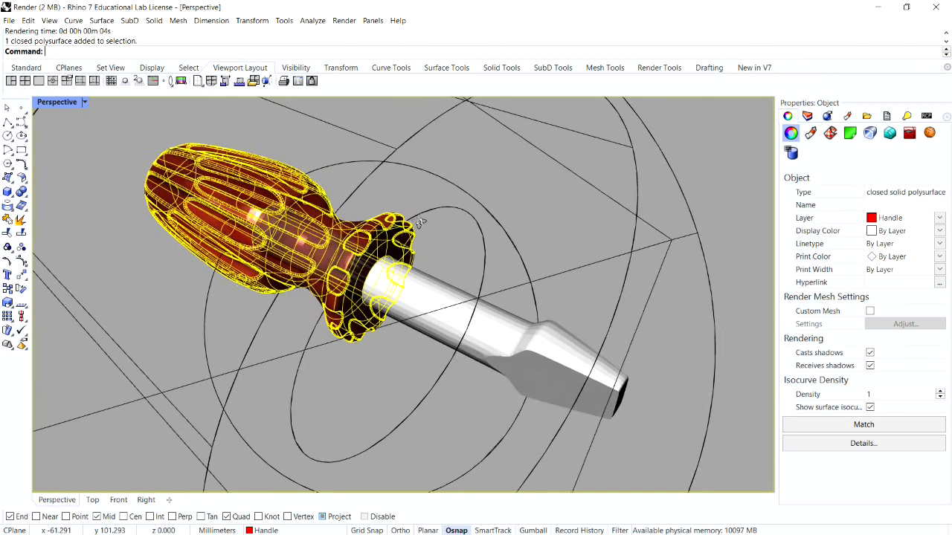
pyautogui.scroll(3, 426, 247)
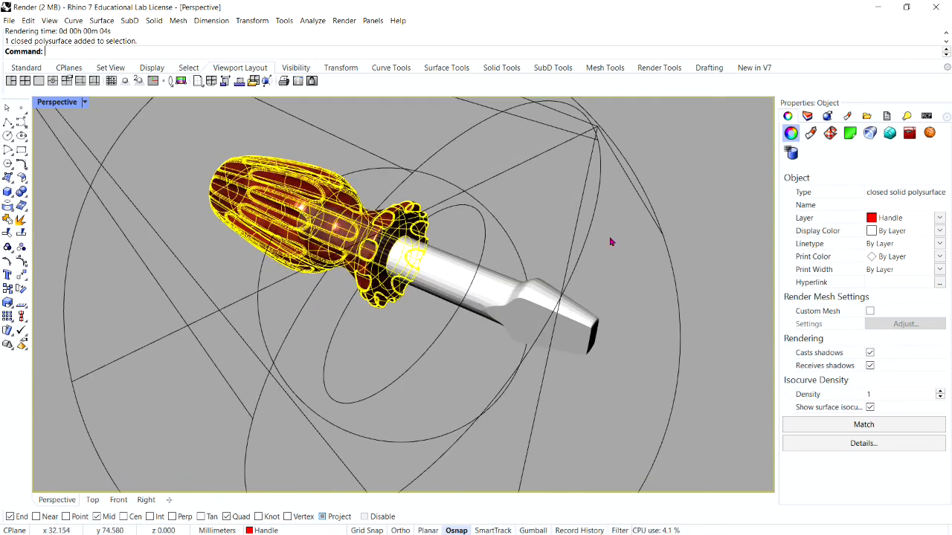
pyautogui.click(811, 133)
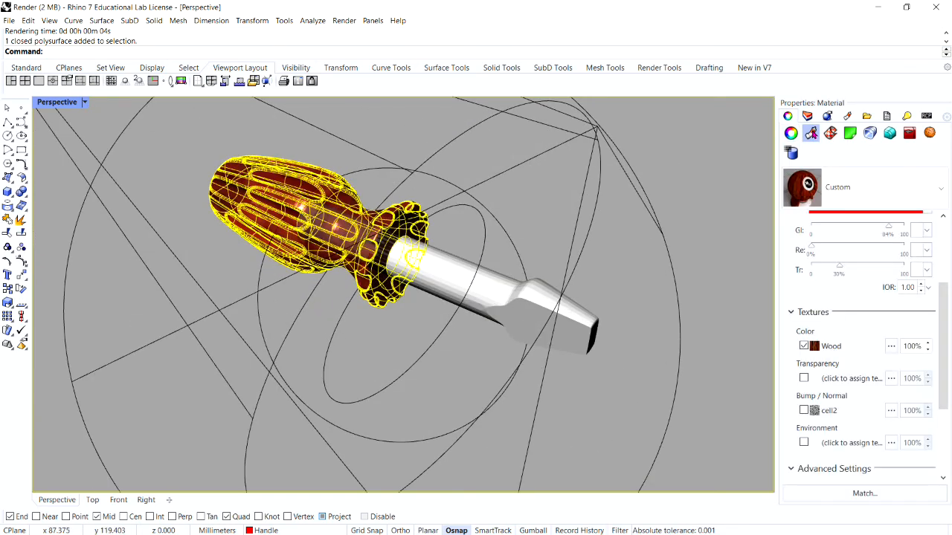
pyautogui.click(941, 188)
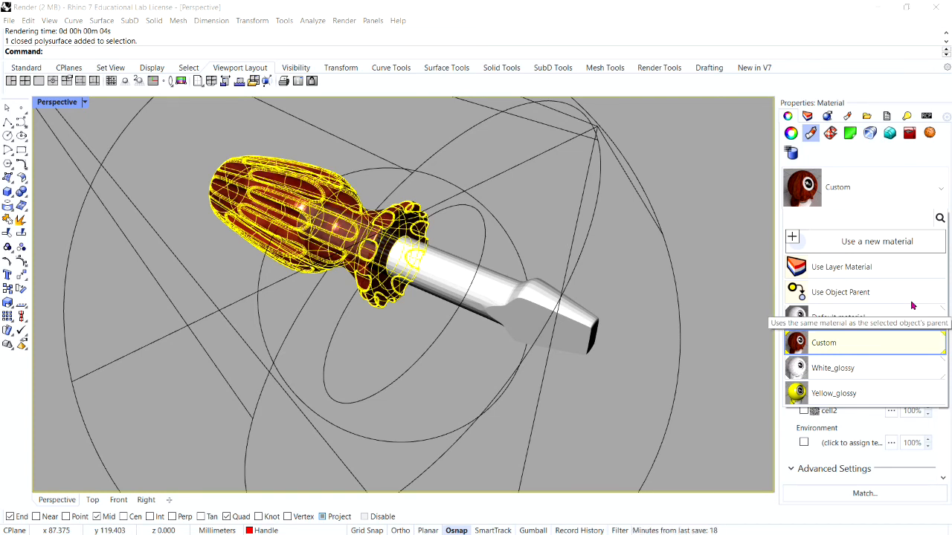
pyautogui.click(880, 244)
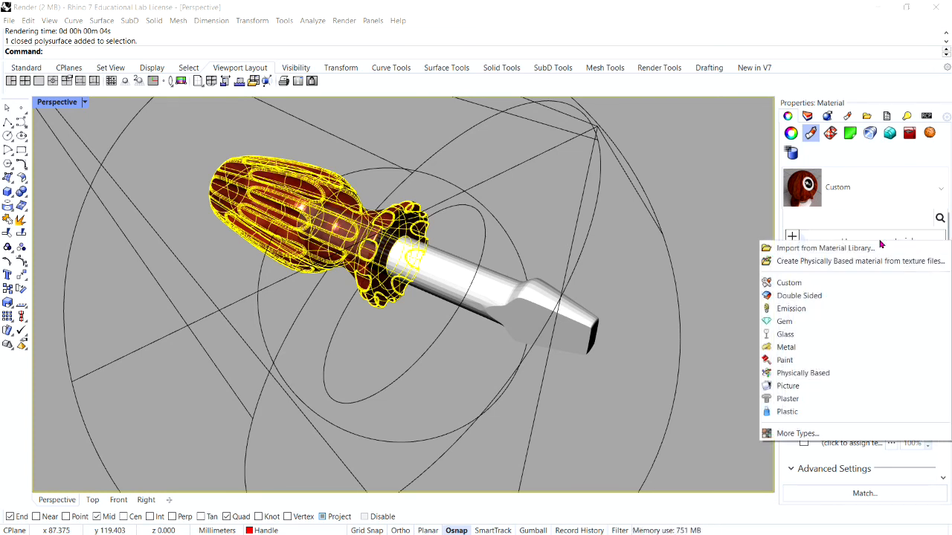
pyautogui.click(848, 282)
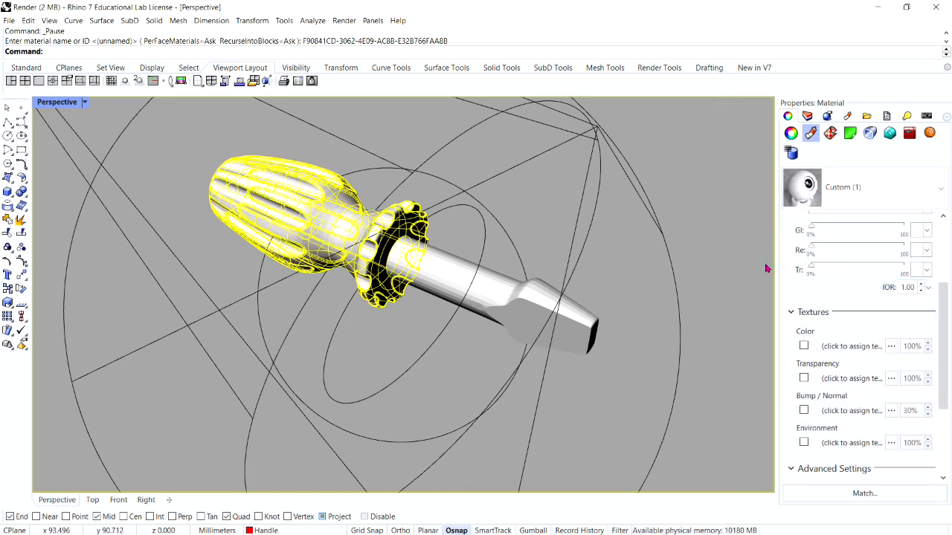
# Step: Set the new handle material's color to Red, its gloss finish to 86% and its transparency to 37%
pyautogui.scroll(3, 943, 338)
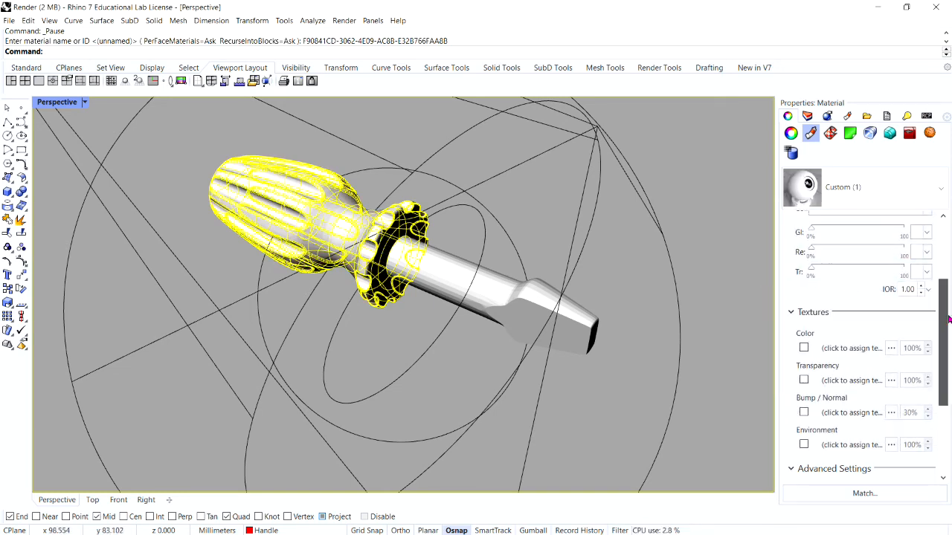
pyautogui.click(855, 341)
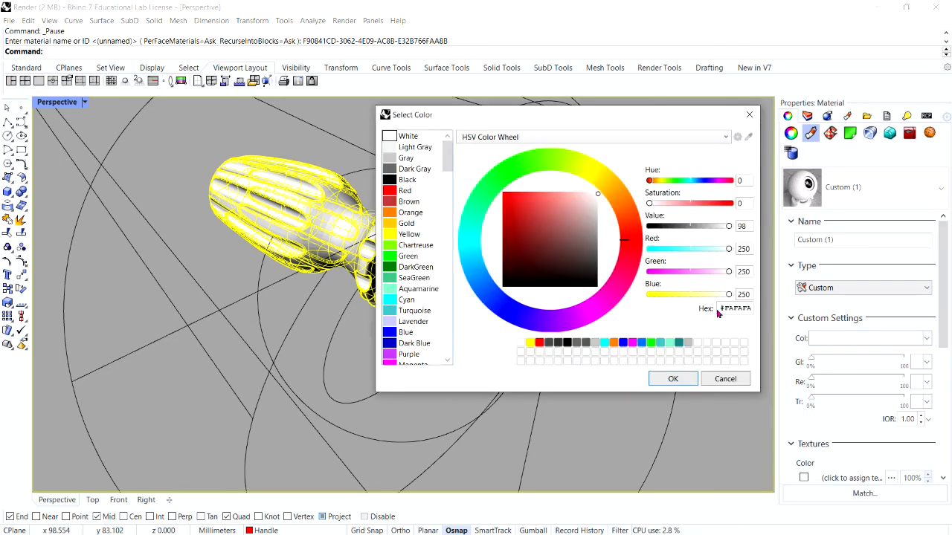
pyautogui.click(393, 191)
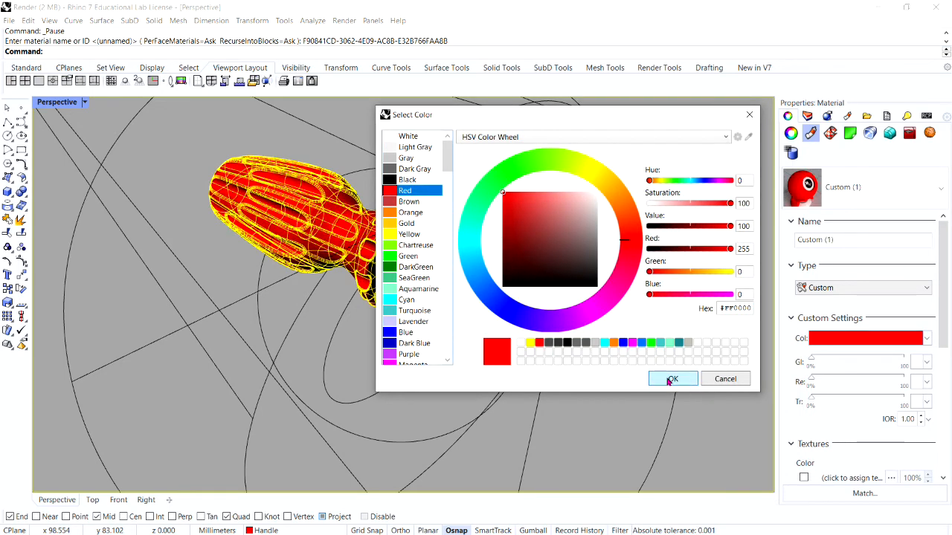
pyautogui.click(672, 379)
pyautogui.scroll(-1, 842, 362)
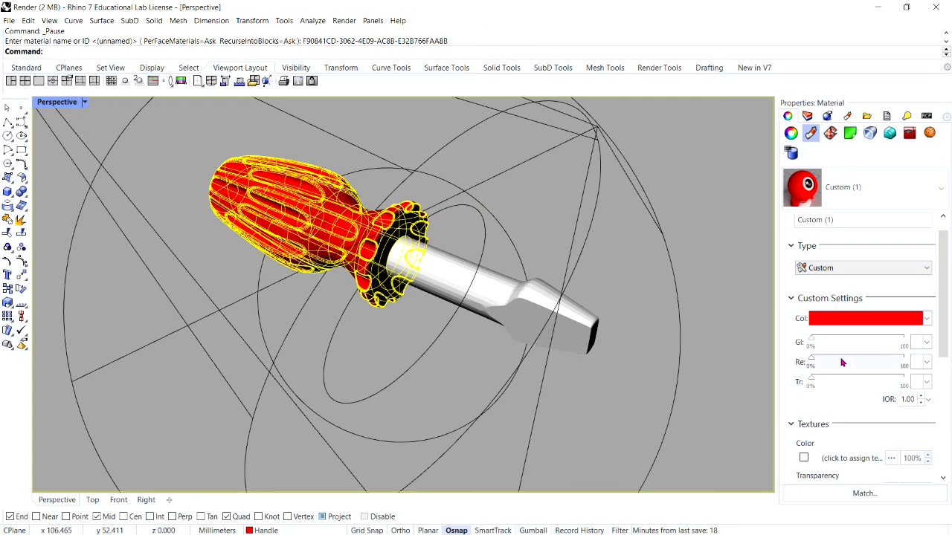
pyautogui.moveTo(810, 340); pyautogui.dragTo(890, 362)
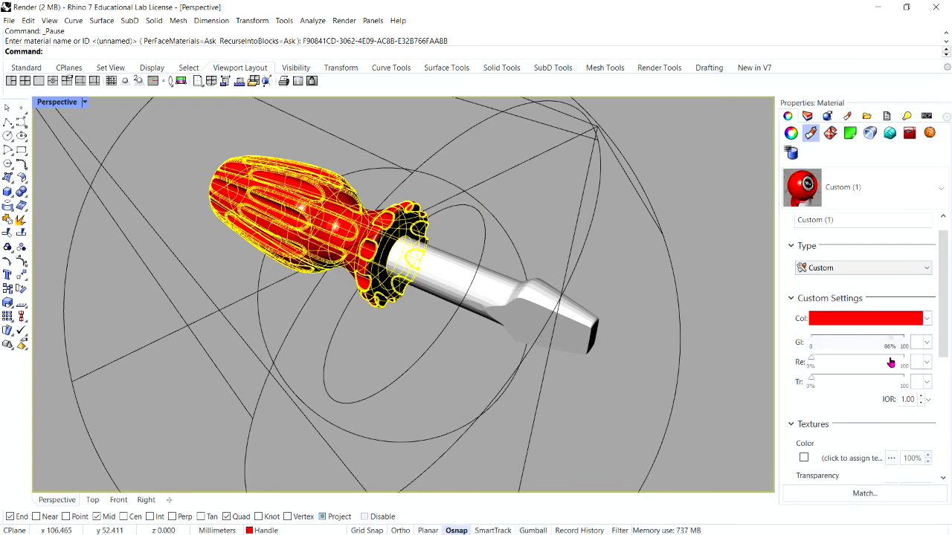
pyautogui.moveTo(811, 384); pyautogui.dragTo(846, 394)
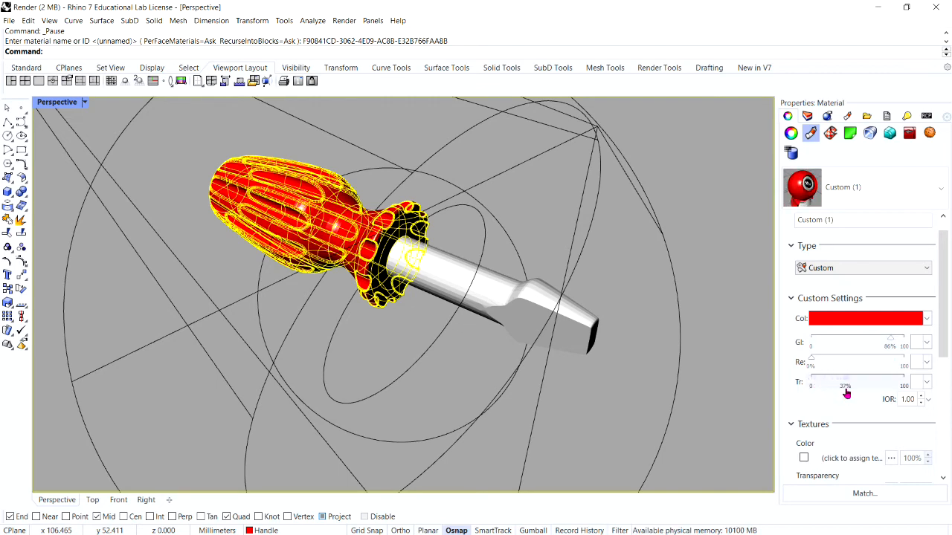
# Step: Deselect the handle, adjust the viewing angle, and render the screwdriver with the glossy red handle
pyautogui.click(646, 362)
pyautogui.moveTo(603, 344); pyautogui.dragTo(535, 217, button='right')
pyautogui.click(345, 21)
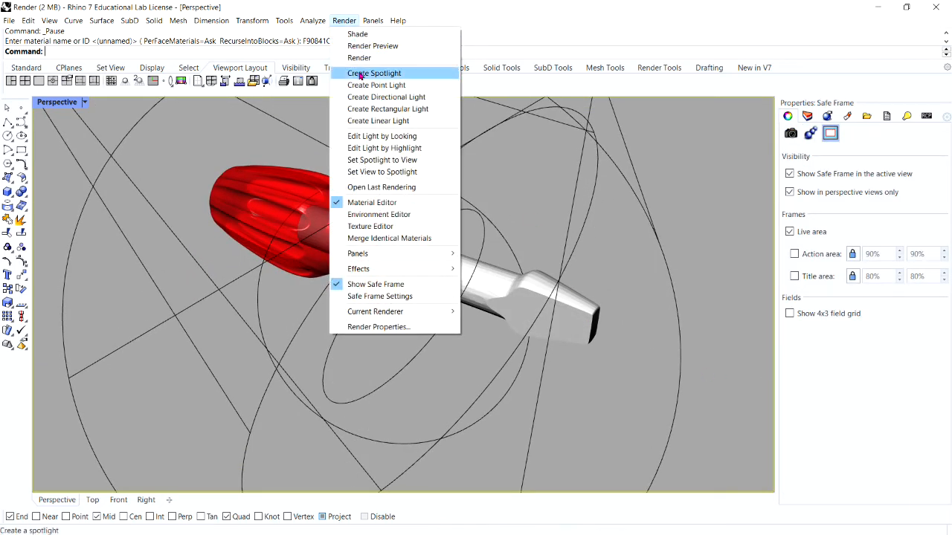
pyautogui.click(361, 58)
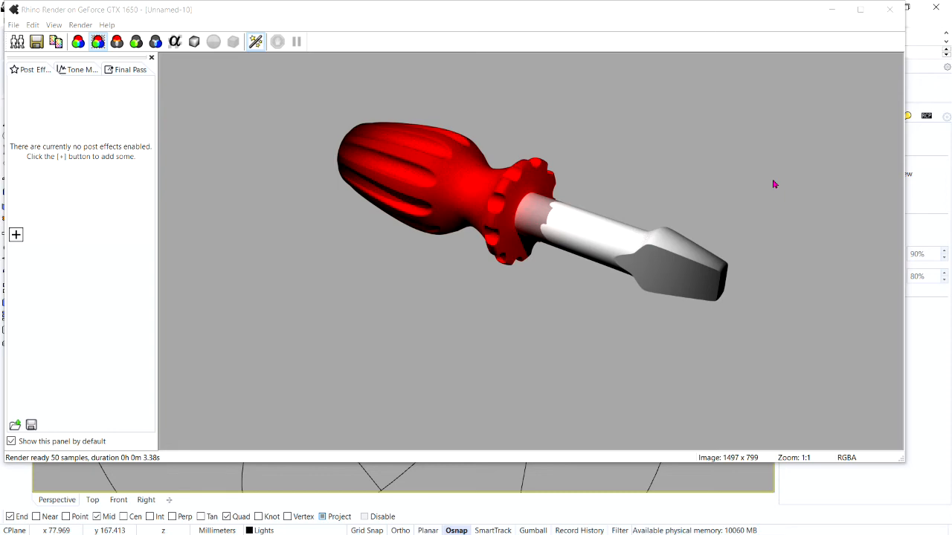
# Step: Close the render window and turn on a transparent background for the backdrop in the document's render properties
pyautogui.click(890, 9)
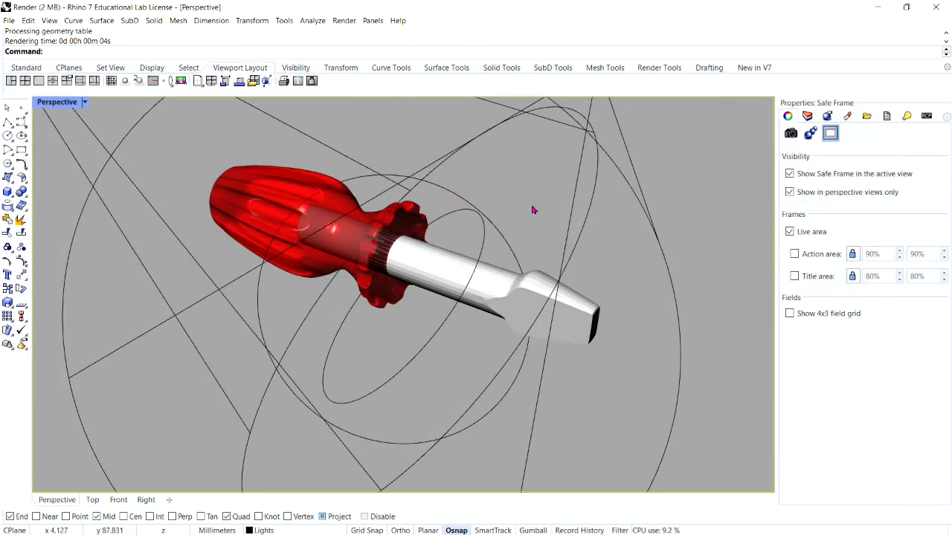
pyautogui.moveTo(532, 211); pyautogui.dragTo(528, 225, button='right')
pyautogui.scroll(-4, 513, 229)
pyautogui.scroll(2, 510, 230)
pyautogui.scroll(4, 497, 278)
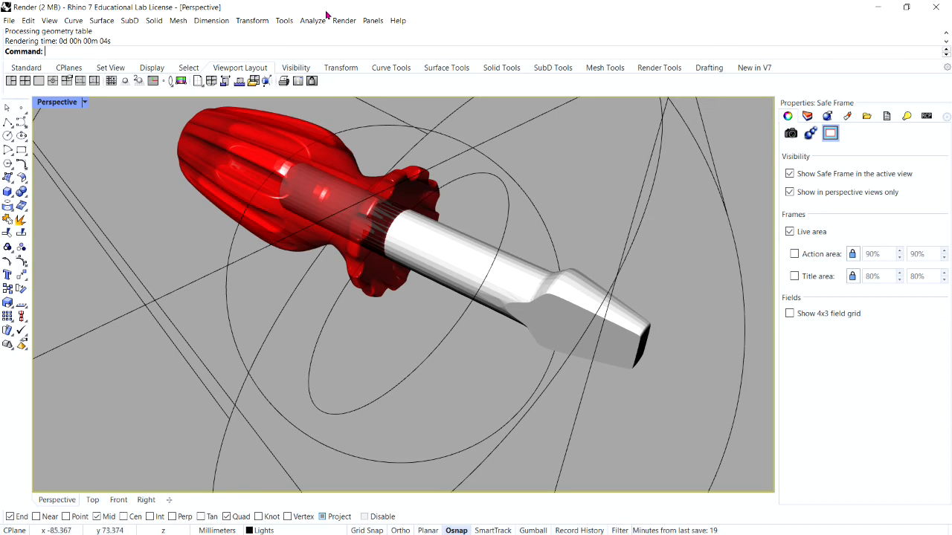
pyautogui.click(341, 22)
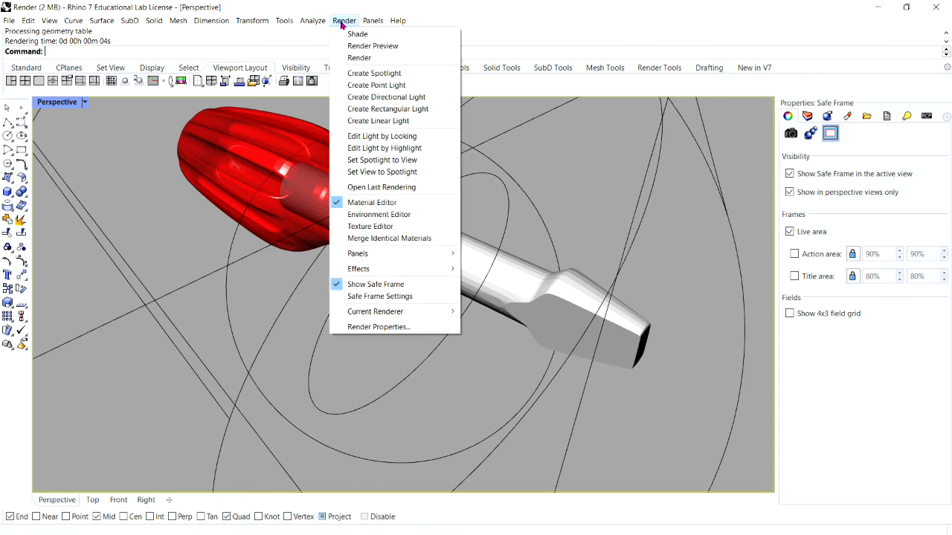
pyautogui.click(403, 329)
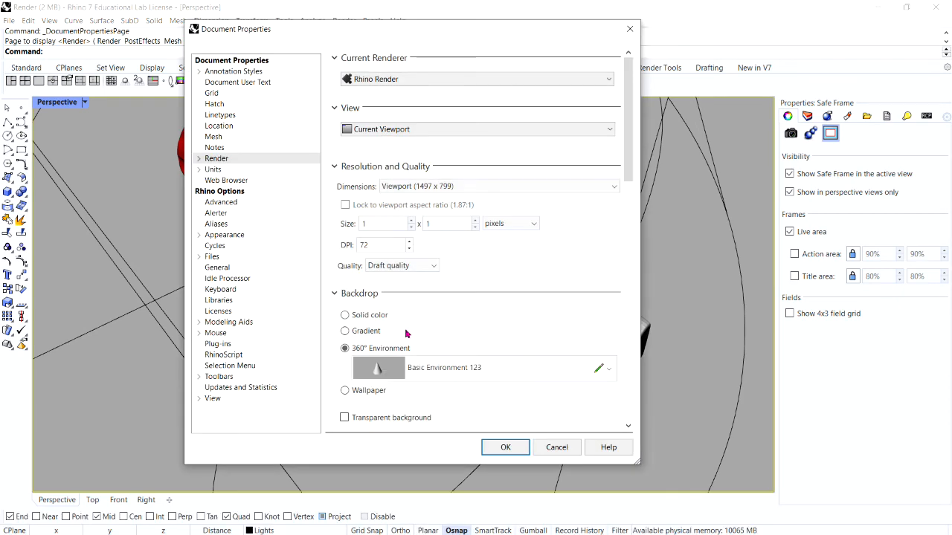
pyautogui.scroll(-3, 627, 167)
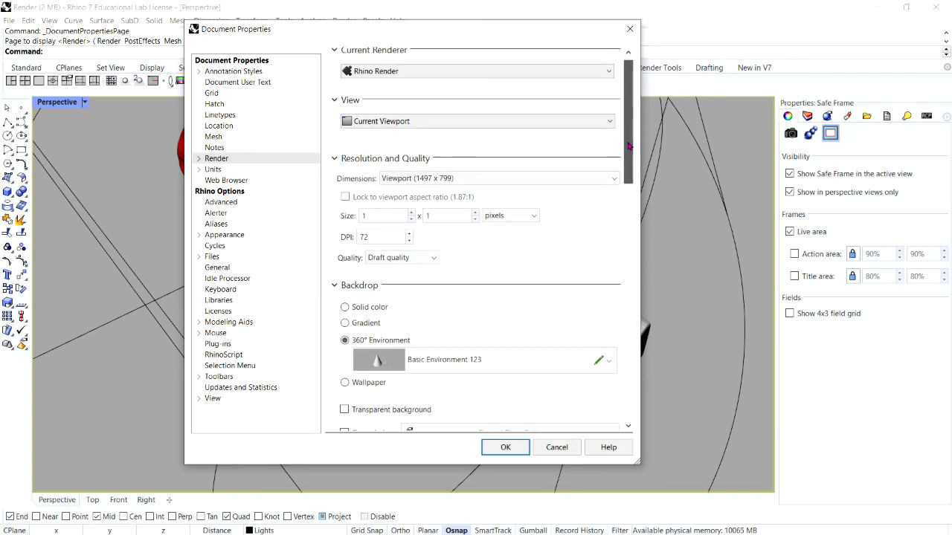
pyautogui.scroll(-3, 625, 176)
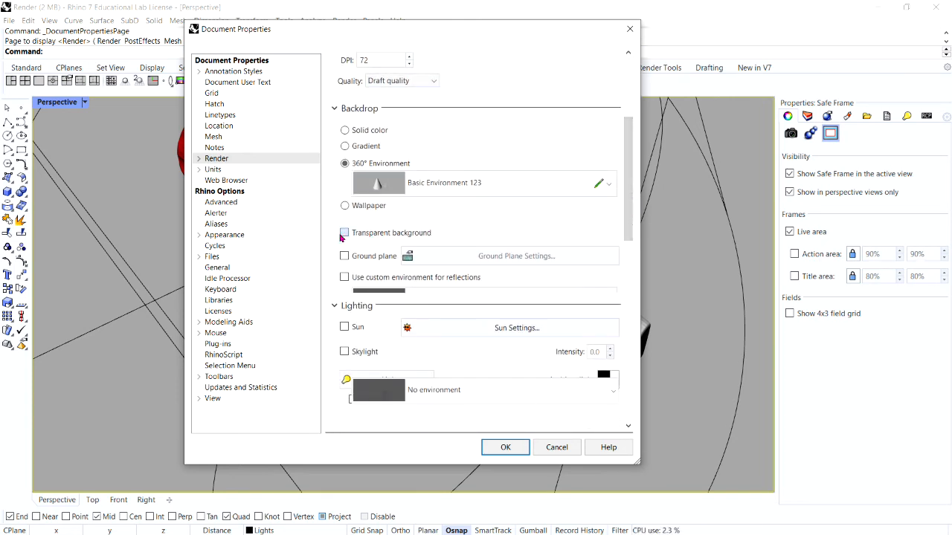
pyautogui.press('ctrl')
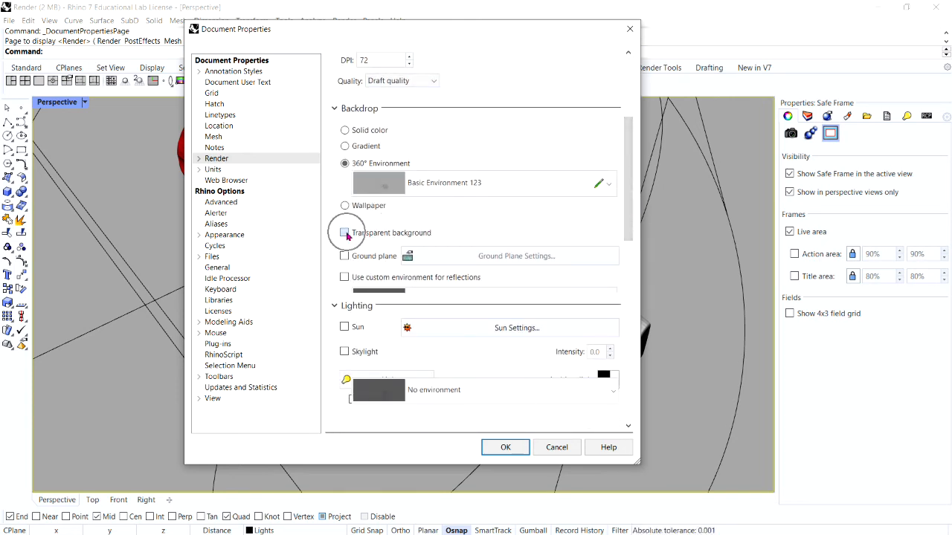
pyautogui.click(345, 233)
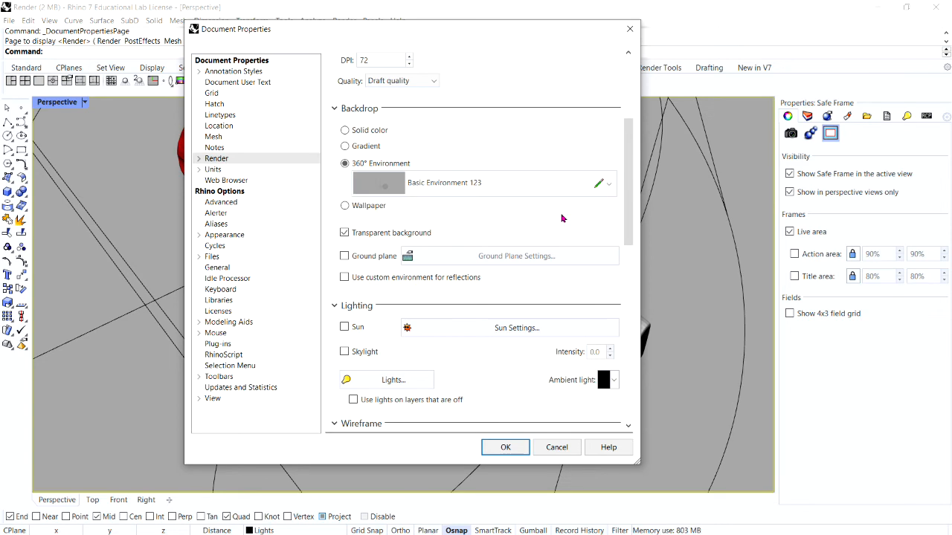
pyautogui.click(505, 447)
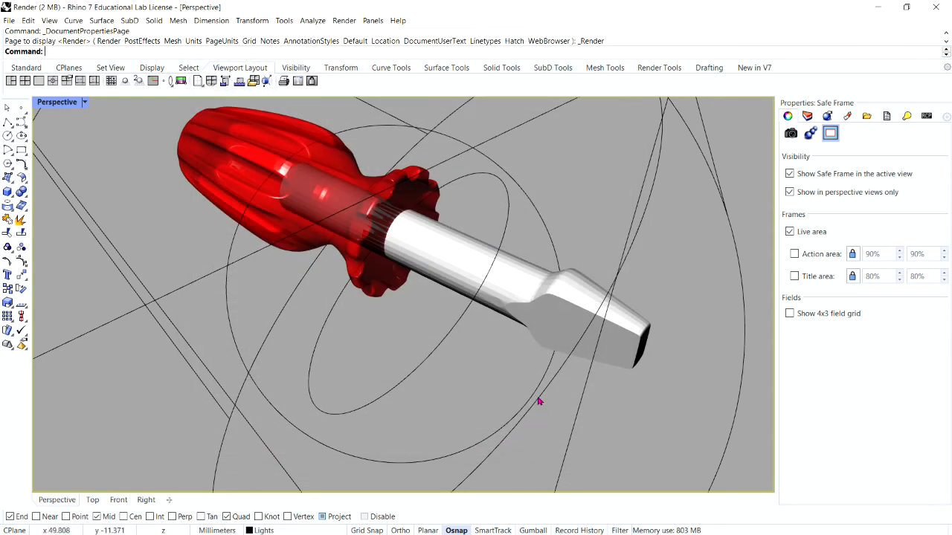
# Step: Adjust the Perspective view and render the screwdriver with the transparent background
pyautogui.scroll(-3, 486, 276)
pyautogui.scroll(4, 439, 354)
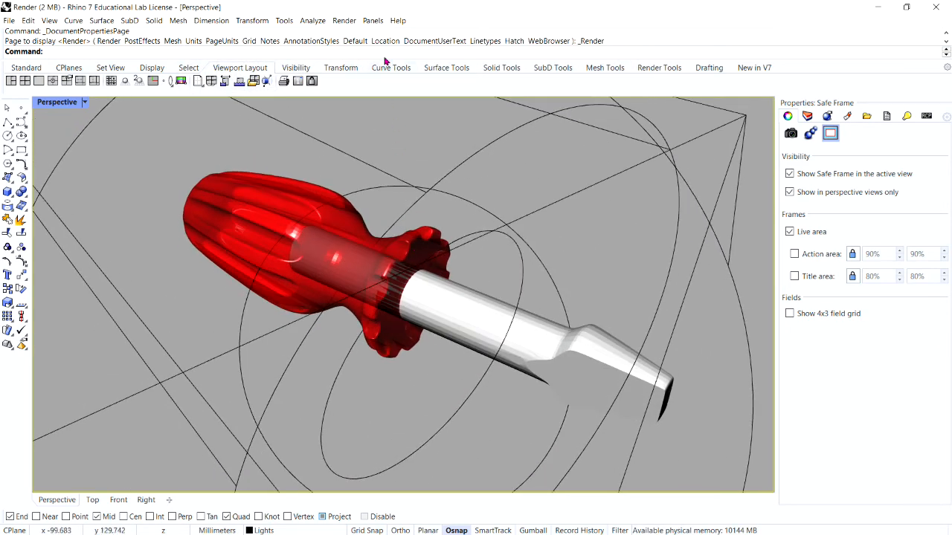
pyautogui.click(345, 20)
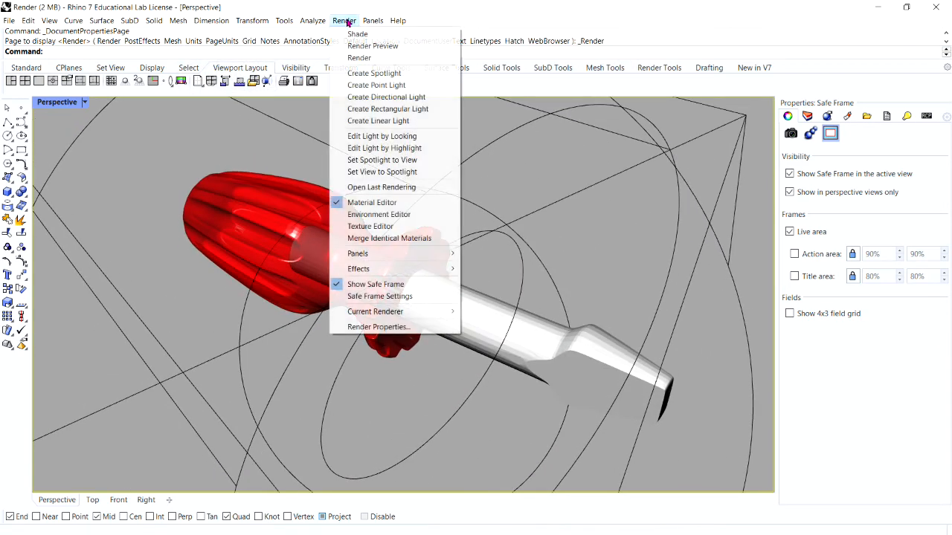
pyautogui.click(359, 57)
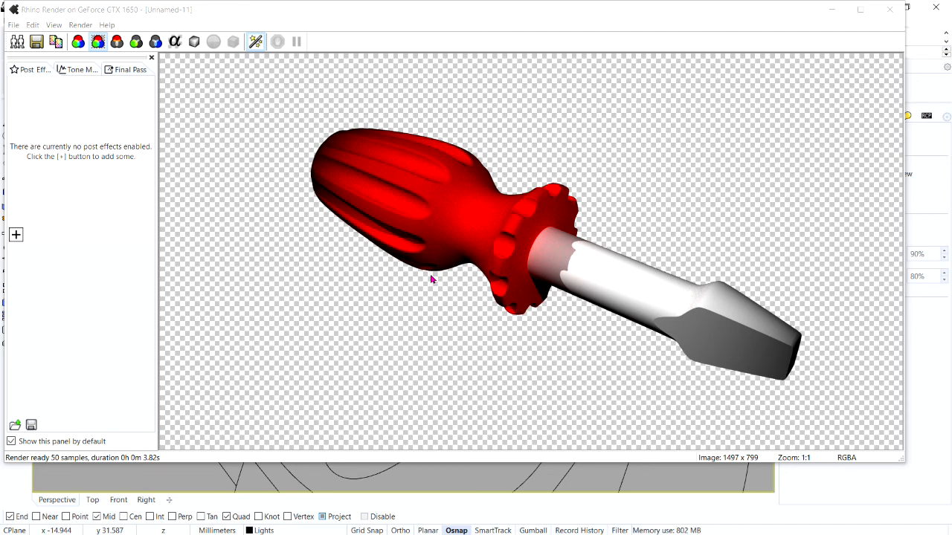
# Step: Review the image file types available for saving the render, cancel the save and close the render window
pyautogui.click(13, 26)
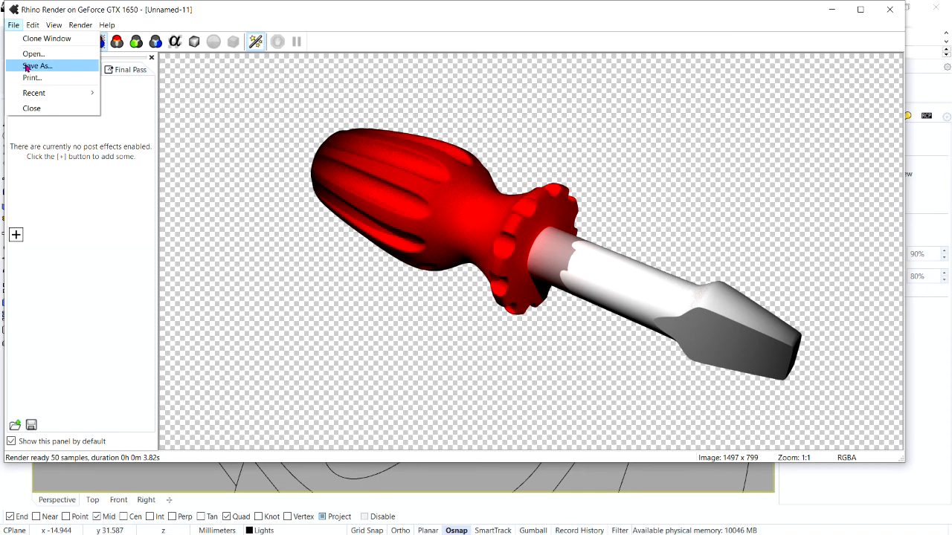
pyautogui.click(27, 66)
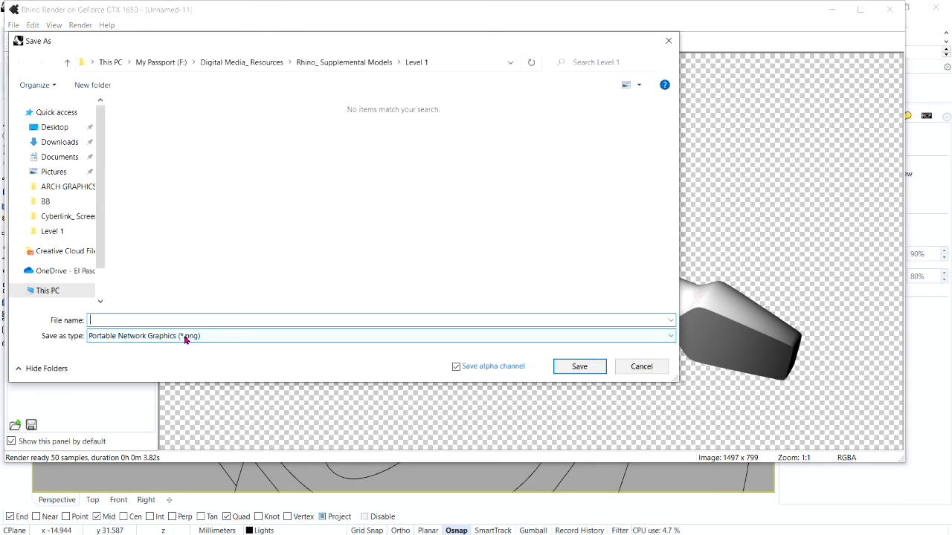
pyautogui.click(186, 336)
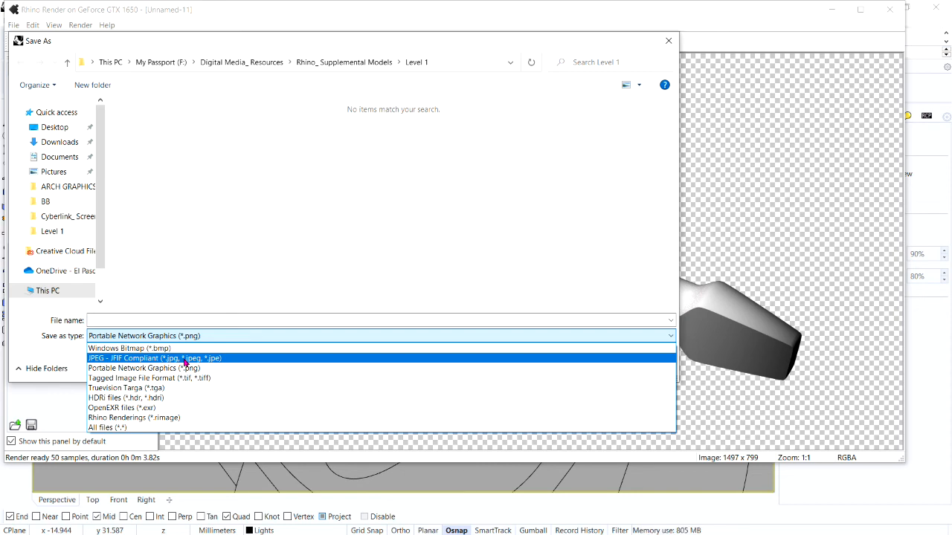
pyautogui.click(566, 231)
pyautogui.click(641, 366)
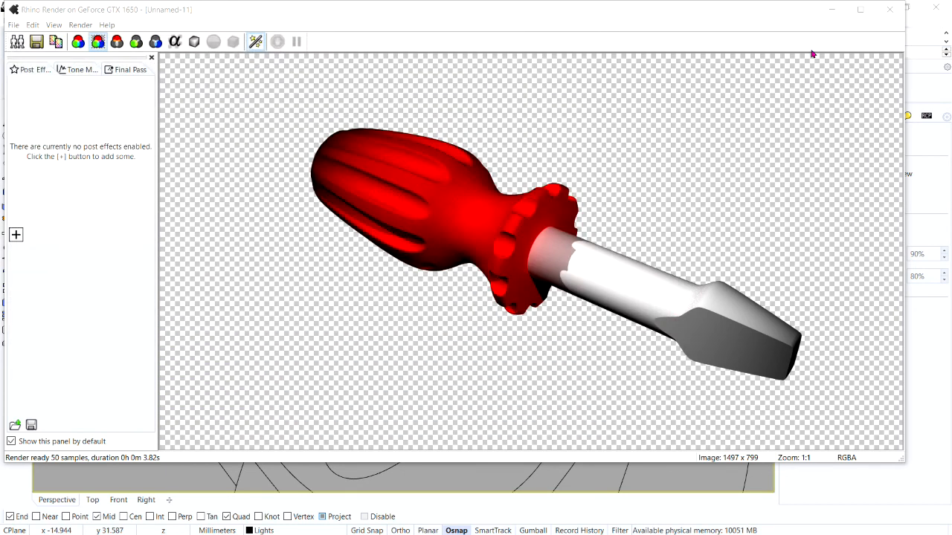
pyautogui.click(889, 10)
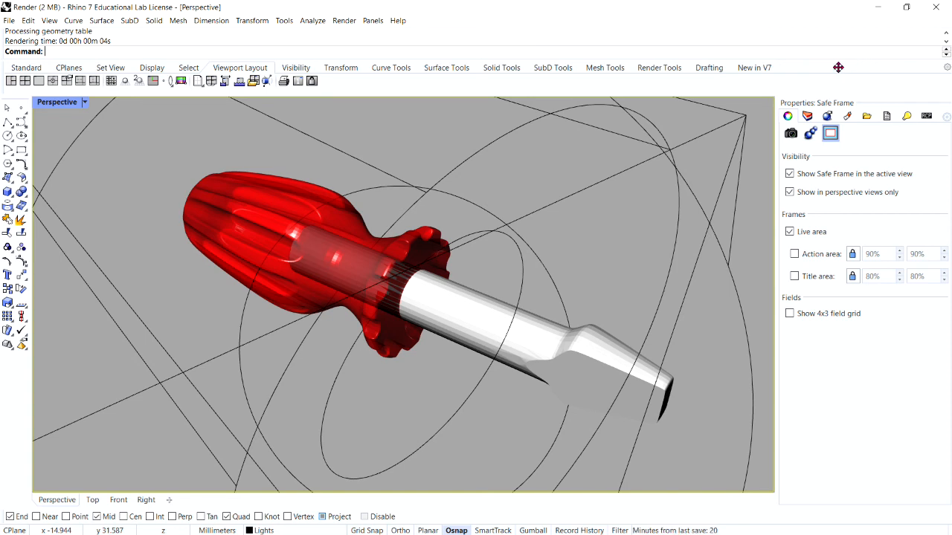
# Step: Turn on the ground plane and assign it the existing Yellow_glossy material
pyautogui.rightClick(787, 119)
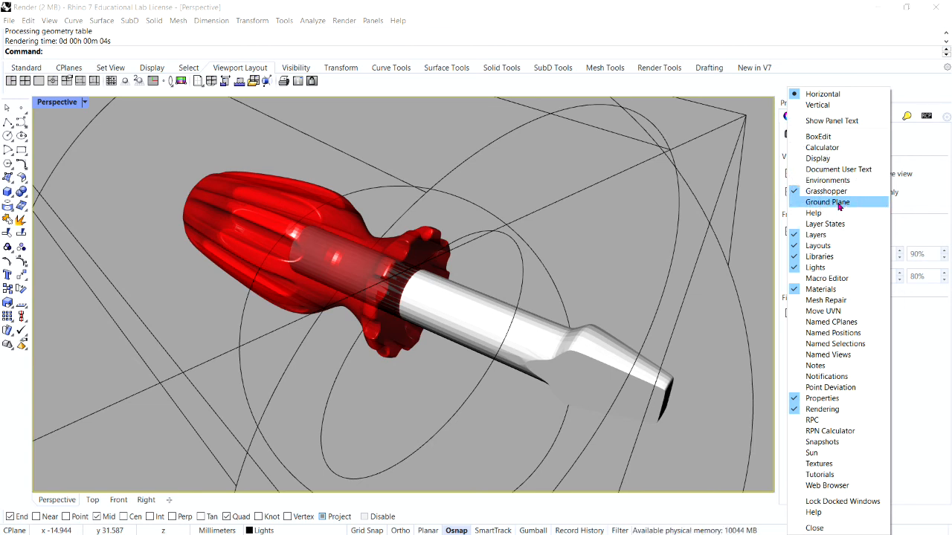
pyautogui.click(794, 203)
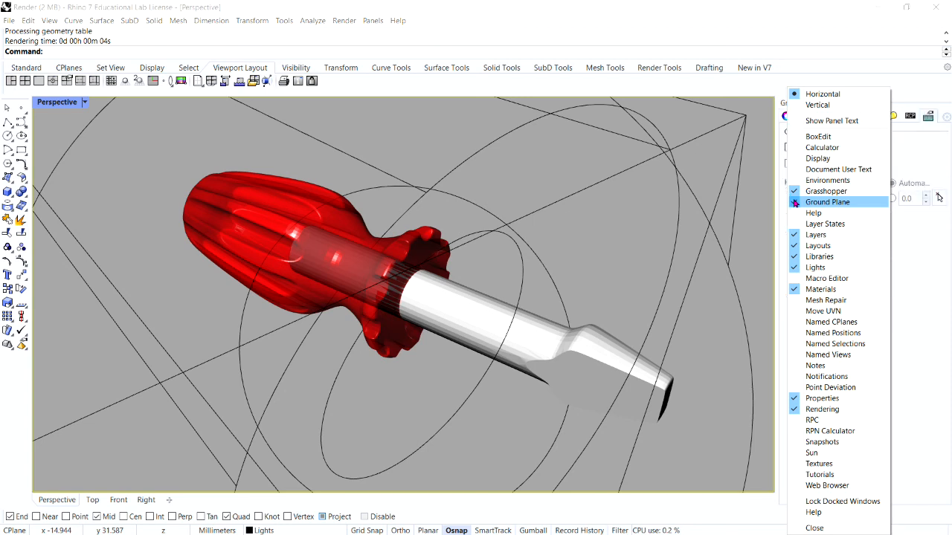
pyautogui.click(909, 246)
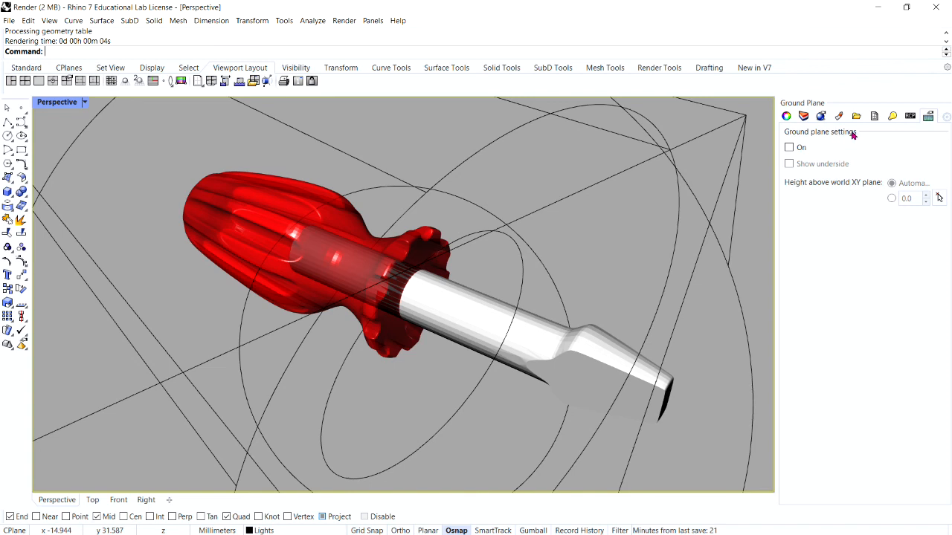
pyautogui.click(790, 147)
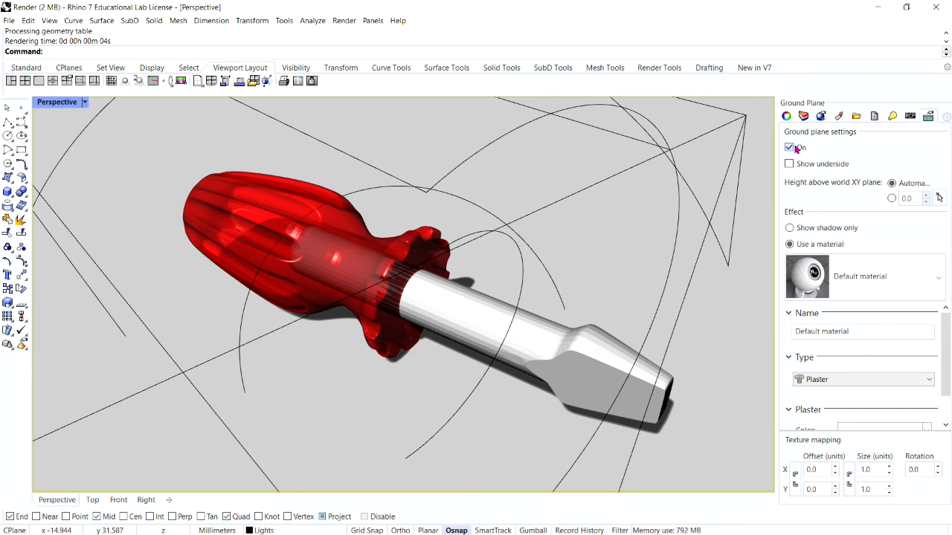
pyautogui.click(832, 276)
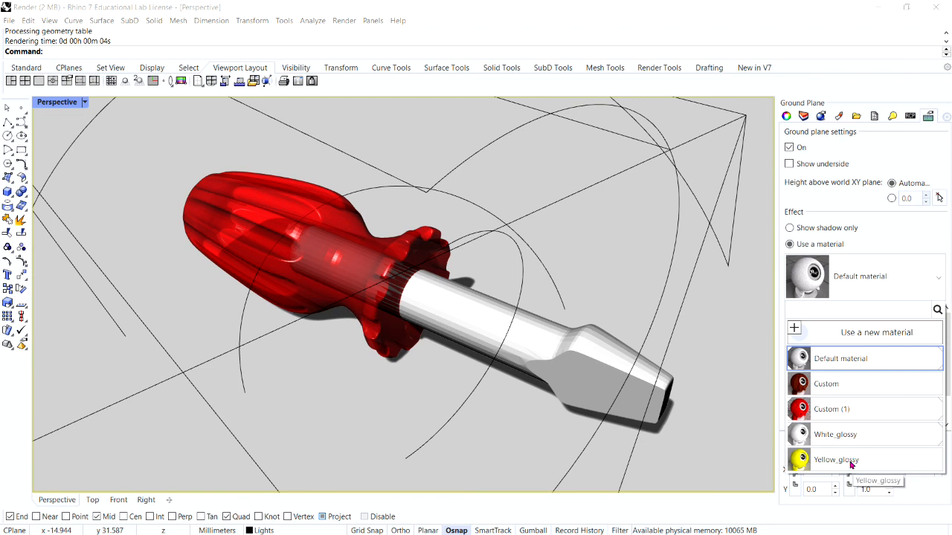
pyautogui.click(851, 465)
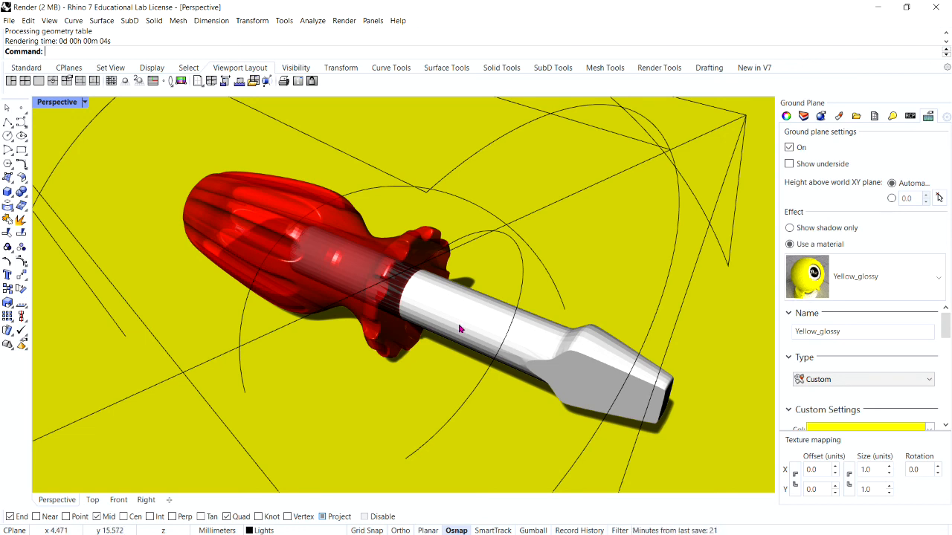
# Step: Render the screwdriver on the yellow ground plane and close the render window
pyautogui.click(340, 20)
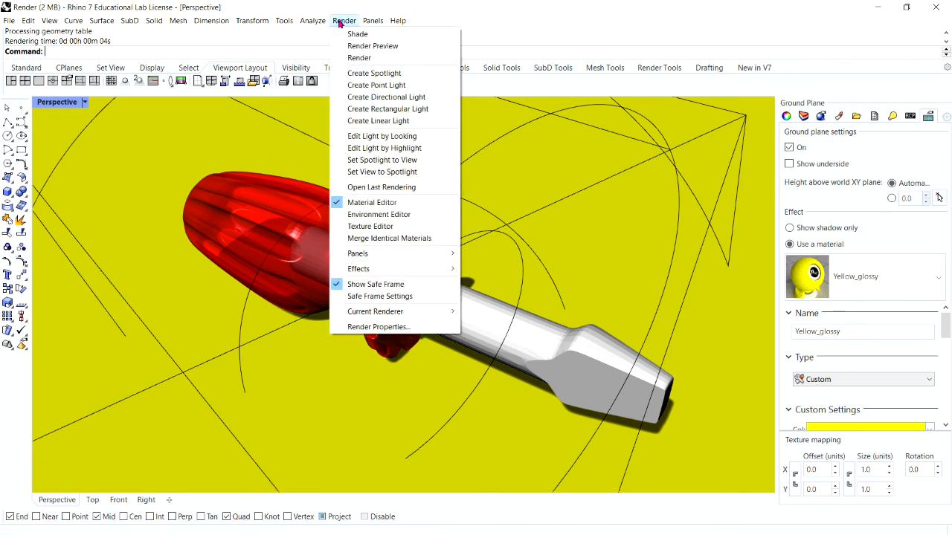
pyautogui.click(358, 59)
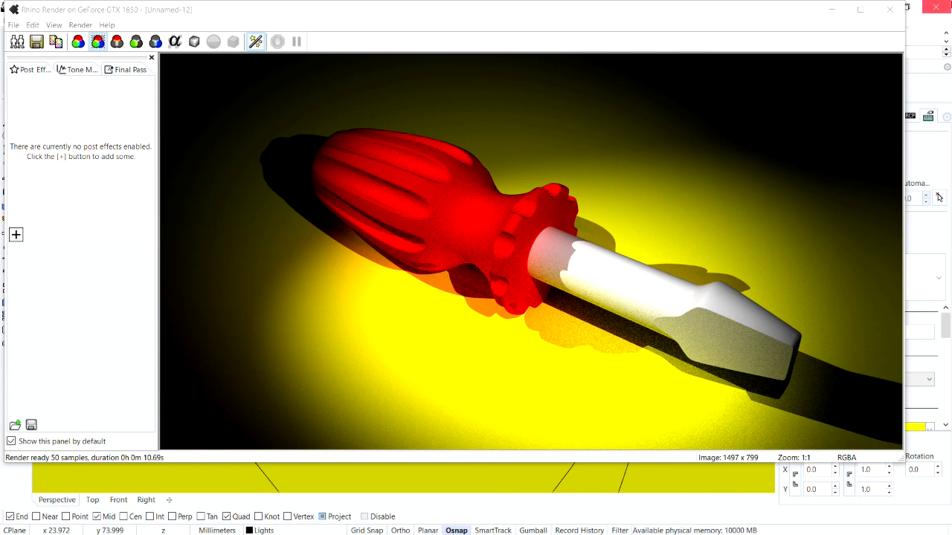
pyautogui.click(890, 10)
# Step: Assign the Wood image as the color texture of the ground plane's material
pyautogui.scroll(-2, 875, 312)
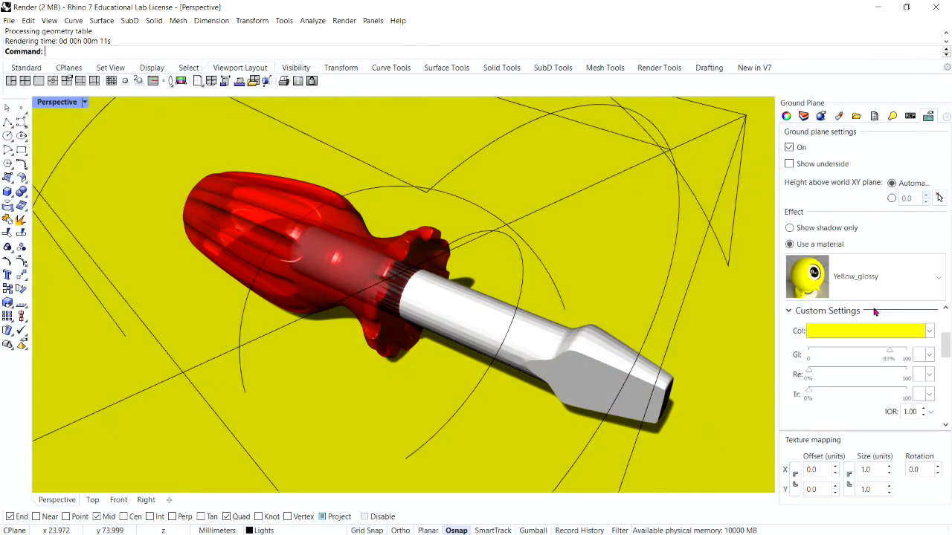
pyautogui.scroll(2, 874, 312)
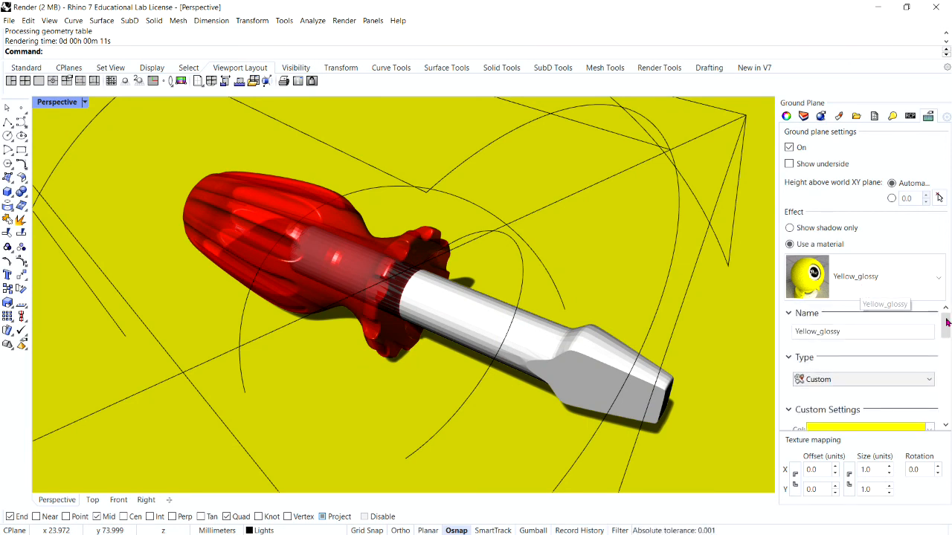
pyautogui.moveTo(946, 328); pyautogui.dragTo(948, 365)
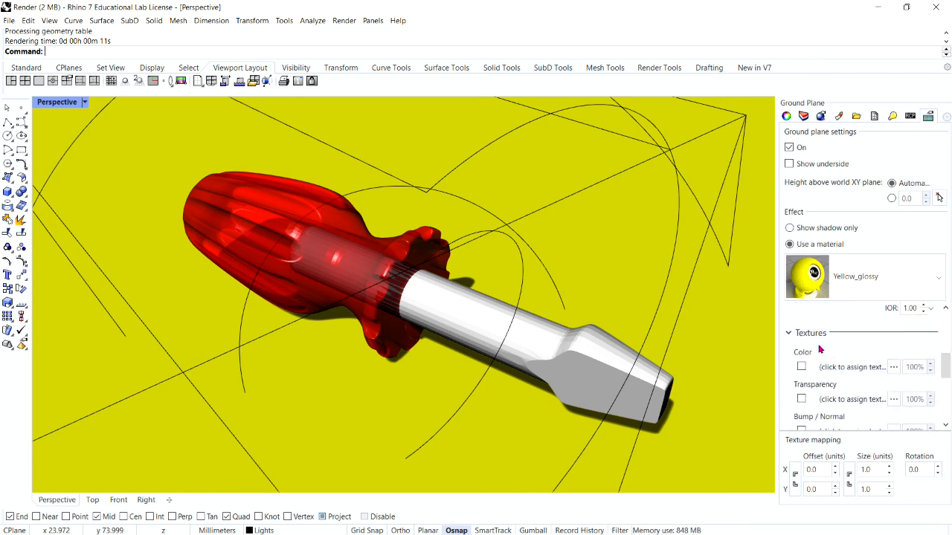
pyautogui.click(844, 368)
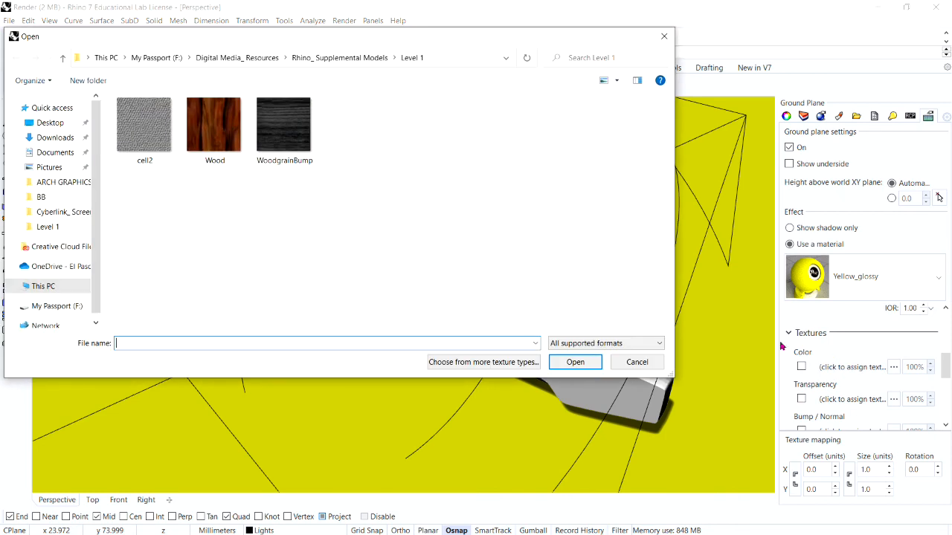
pyautogui.click(214, 125)
pyautogui.click(574, 362)
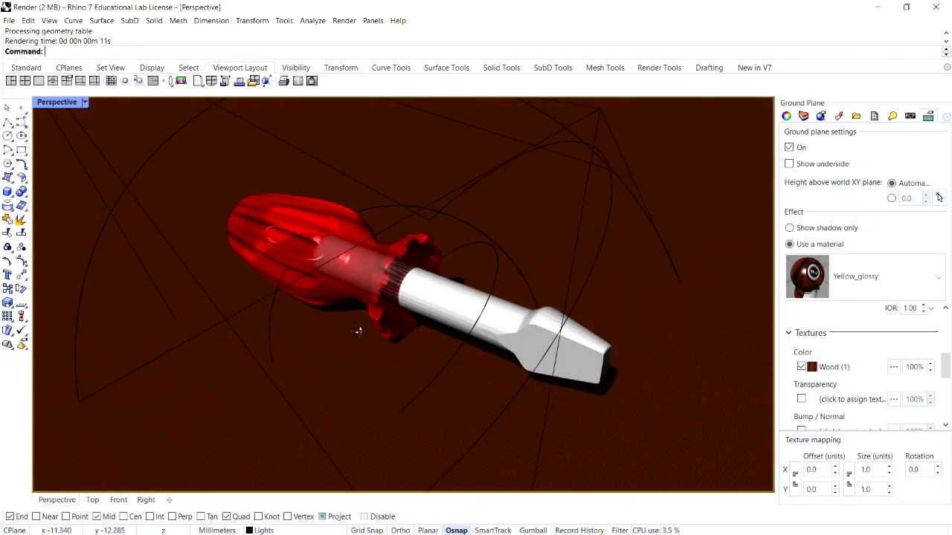
# Step: Render the screwdriver on the wood-textured ground plane and close the render window
pyautogui.click(344, 21)
pyautogui.click(357, 57)
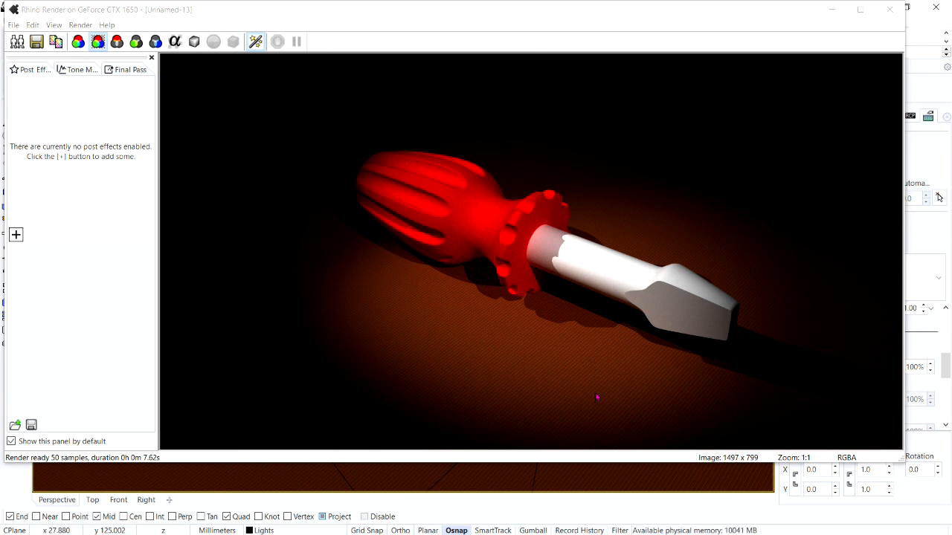
pyautogui.click(889, 9)
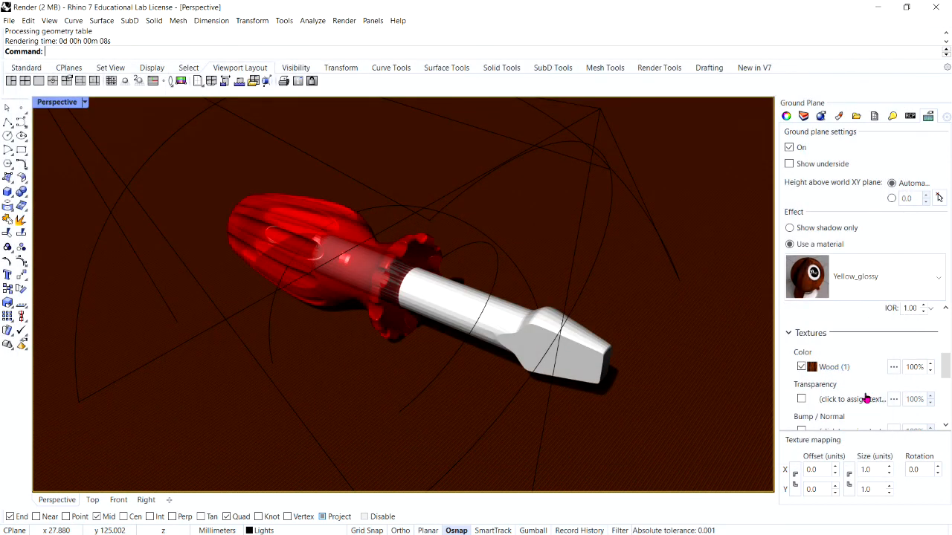
# Step: Set the ground plane's texture mapping size to 100 units in X and 75 units in Y
pyautogui.click(874, 470)
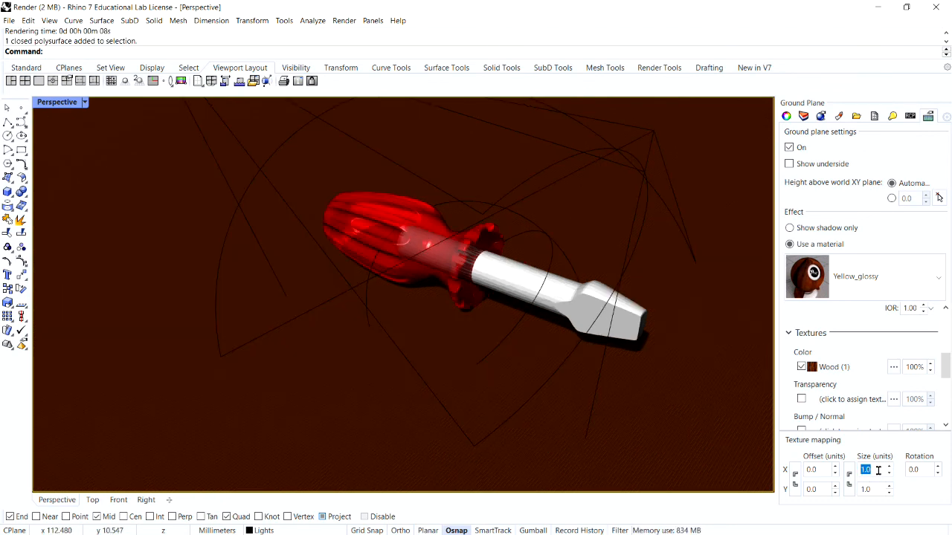
pyautogui.write('1')
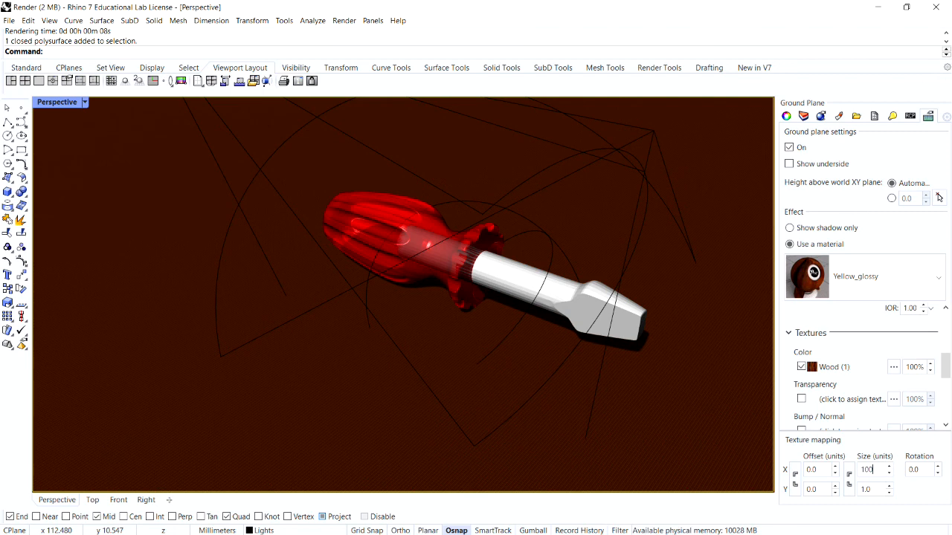
pyautogui.click(871, 484)
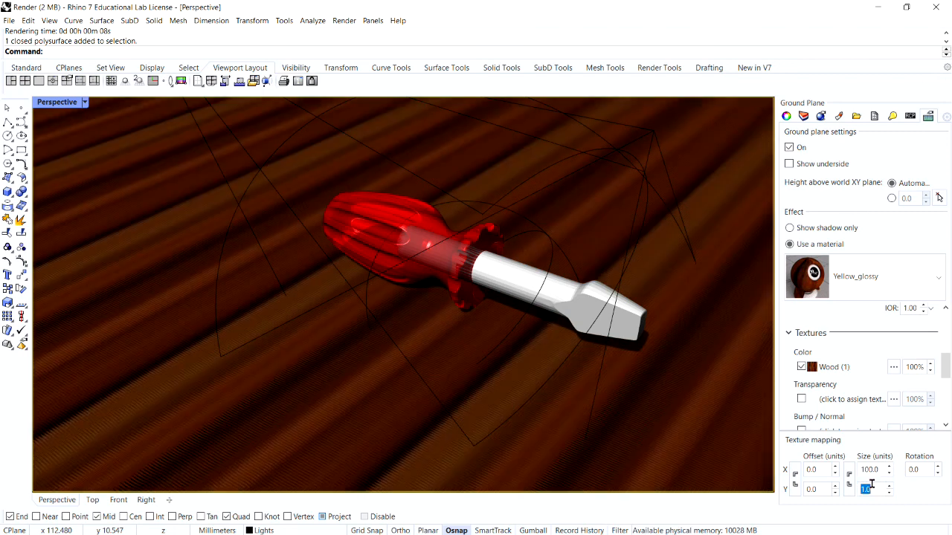
pyautogui.write('1')
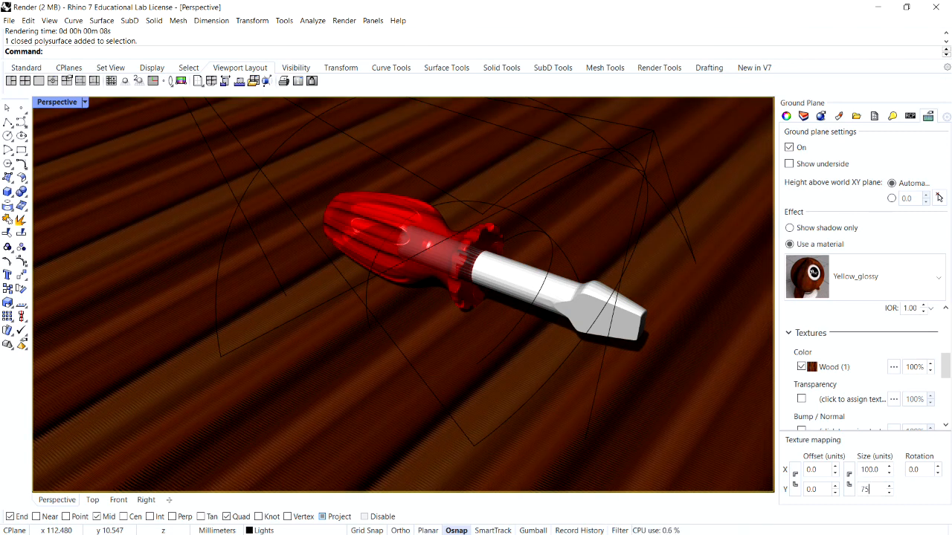
pyautogui.press('Return')
# Step: Clear the selection and render the screwdriver on the ground plane with the enlarged wood grain
pyautogui.click(548, 238)
pyautogui.click(551, 229)
pyautogui.click(344, 20)
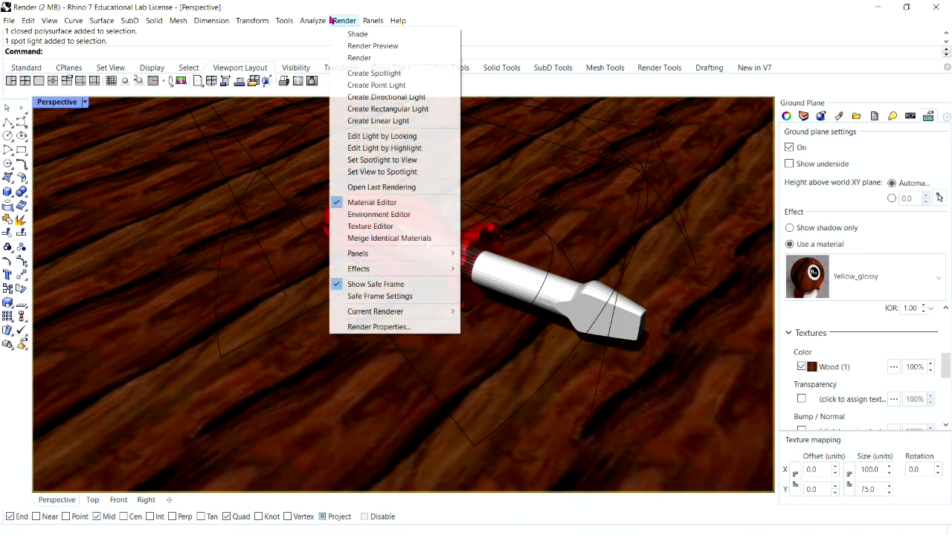
pyautogui.click(361, 58)
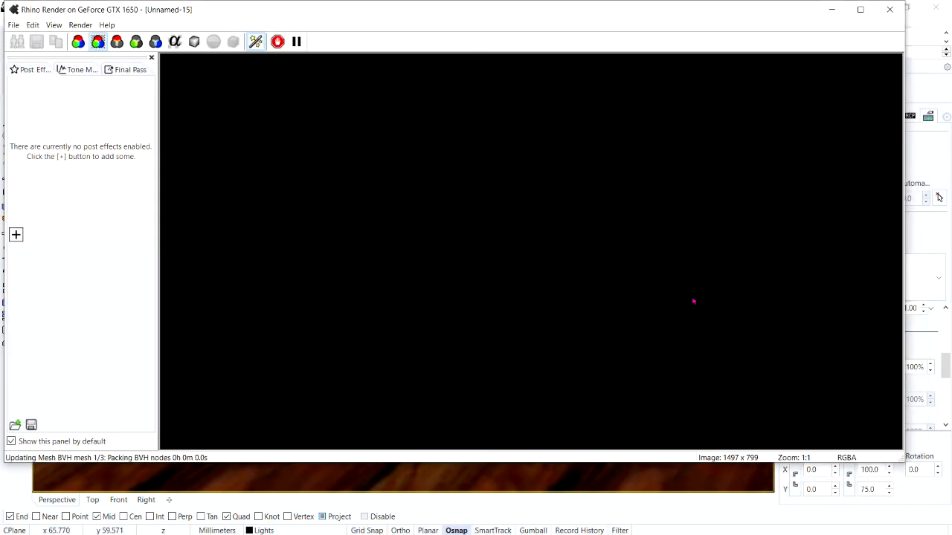